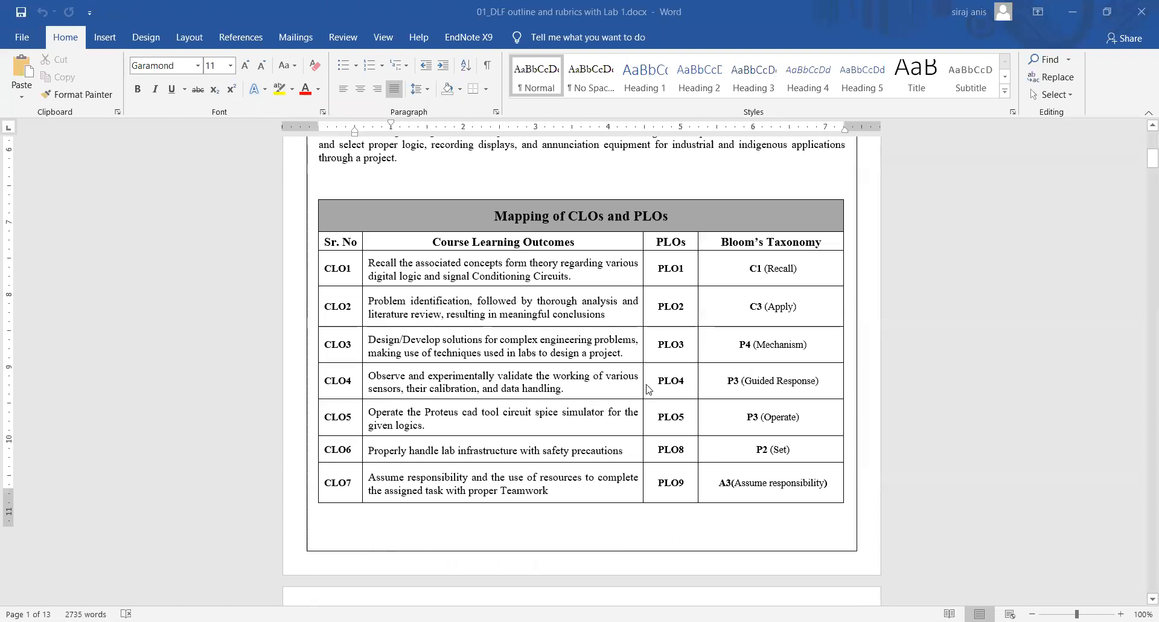
Read through the lab manual from the CLO mapping table to the Proteus ISIS introduction and its labelled interface figure.
scroll(647, 390, "down", 12)
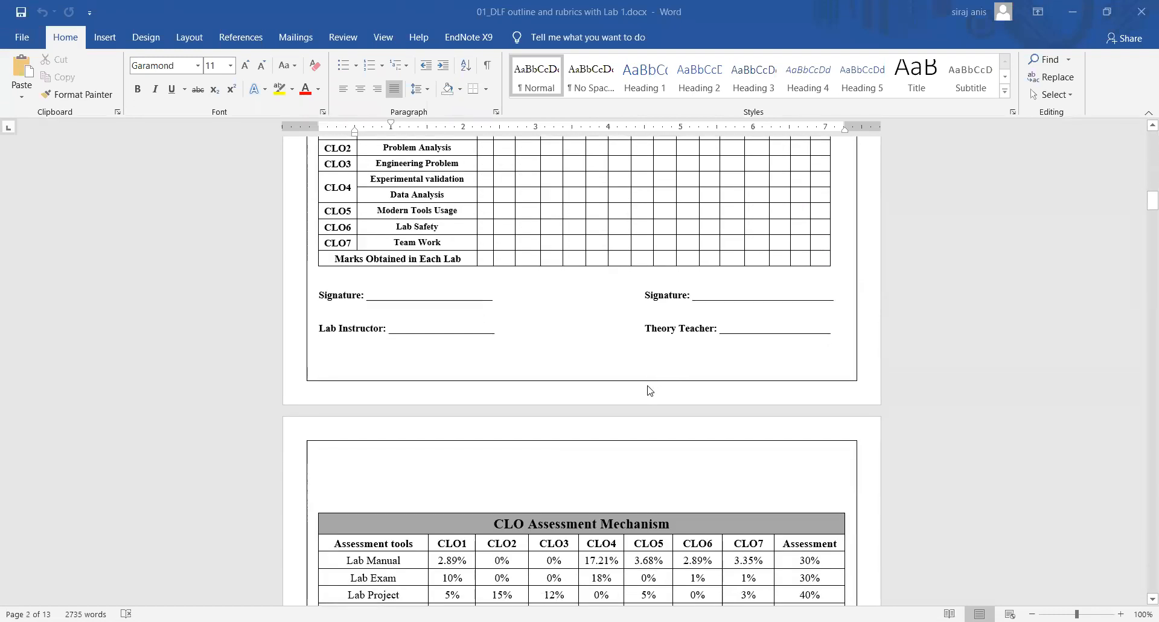
scroll(649, 391, "down", 13)
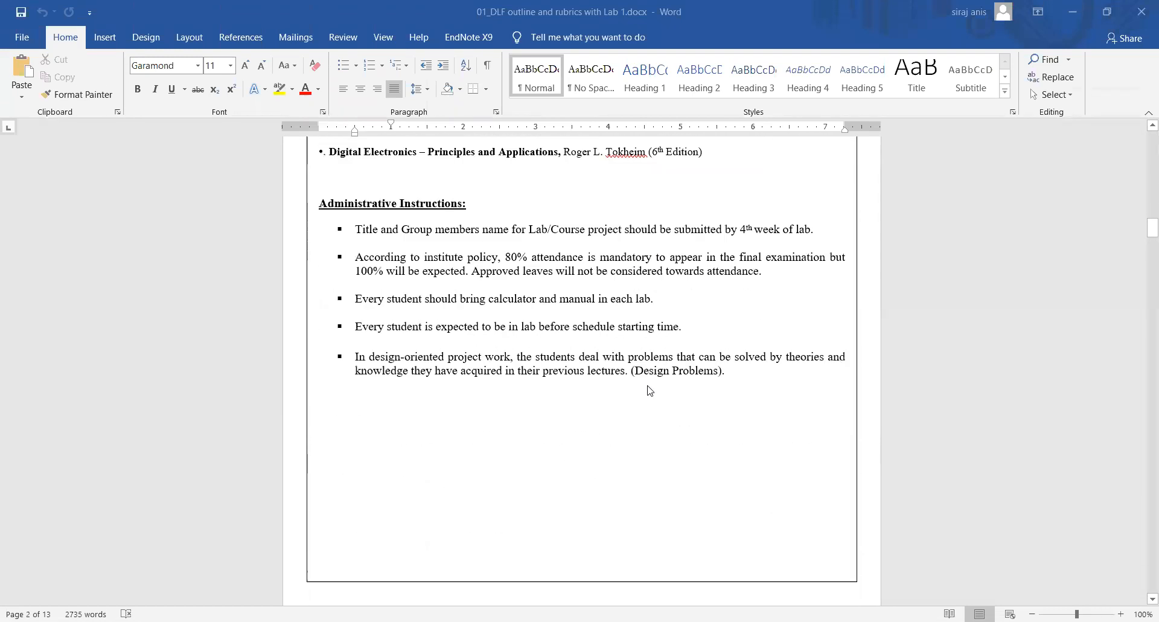
scroll(649, 391, "down", 15)
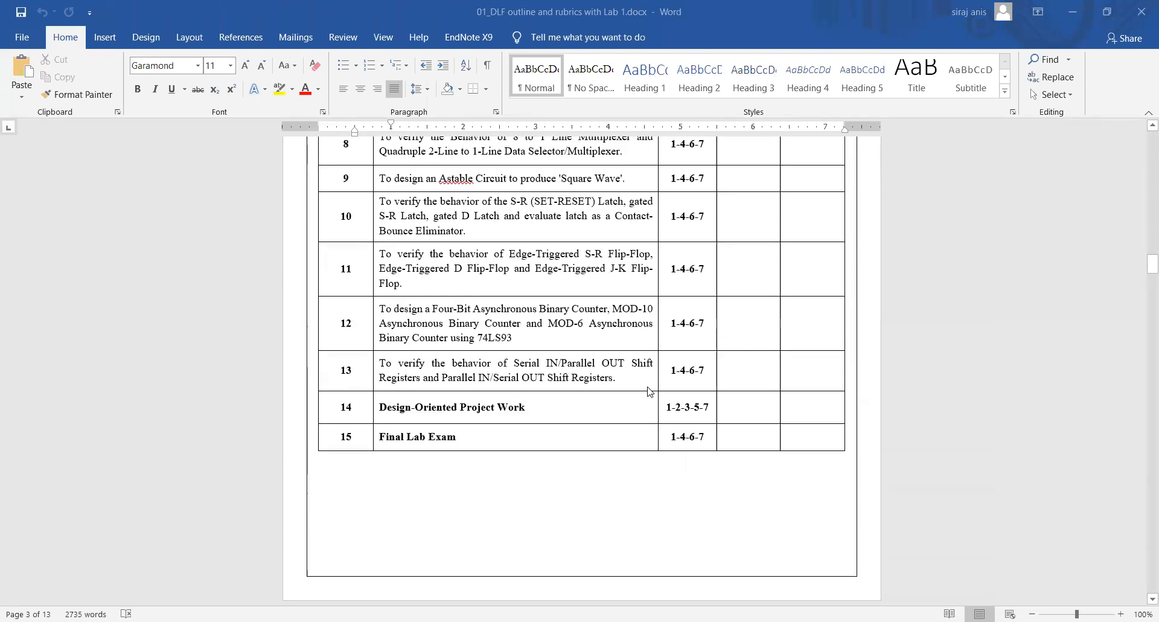
scroll(650, 394, "down", 14)
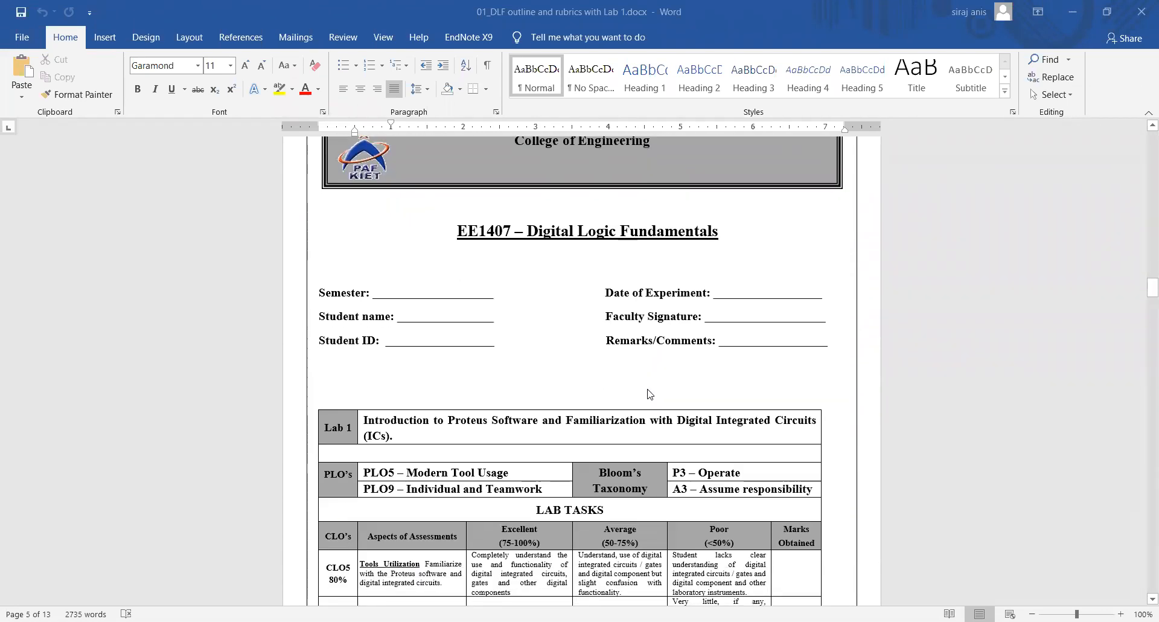
scroll(652, 399, "down", 2)
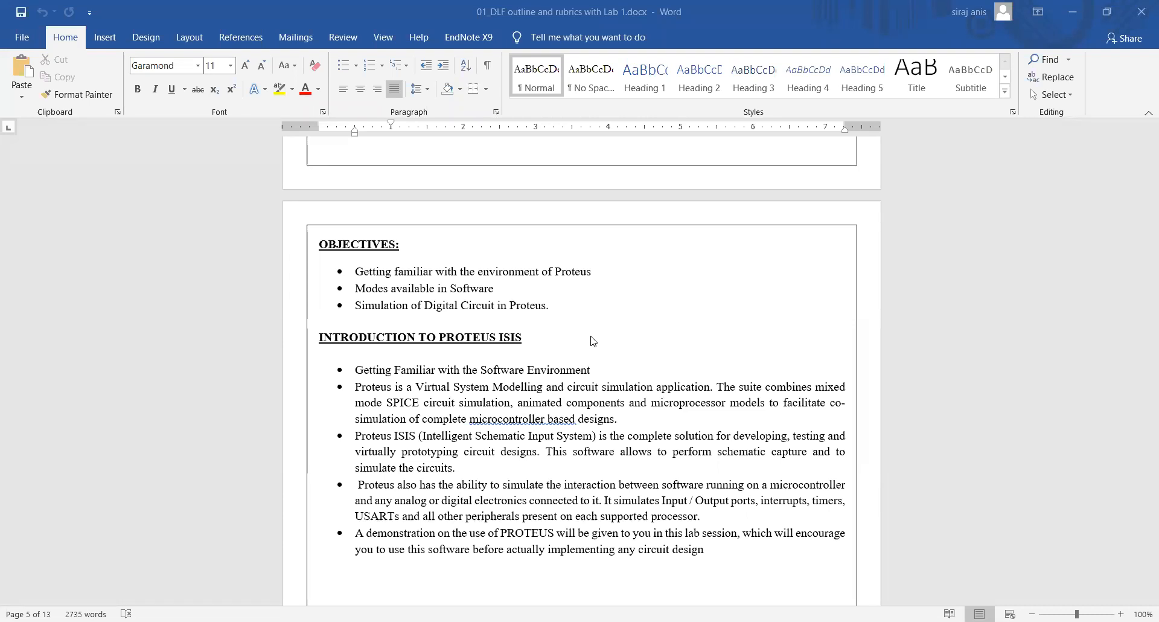
scroll(594, 341, "down", 5)
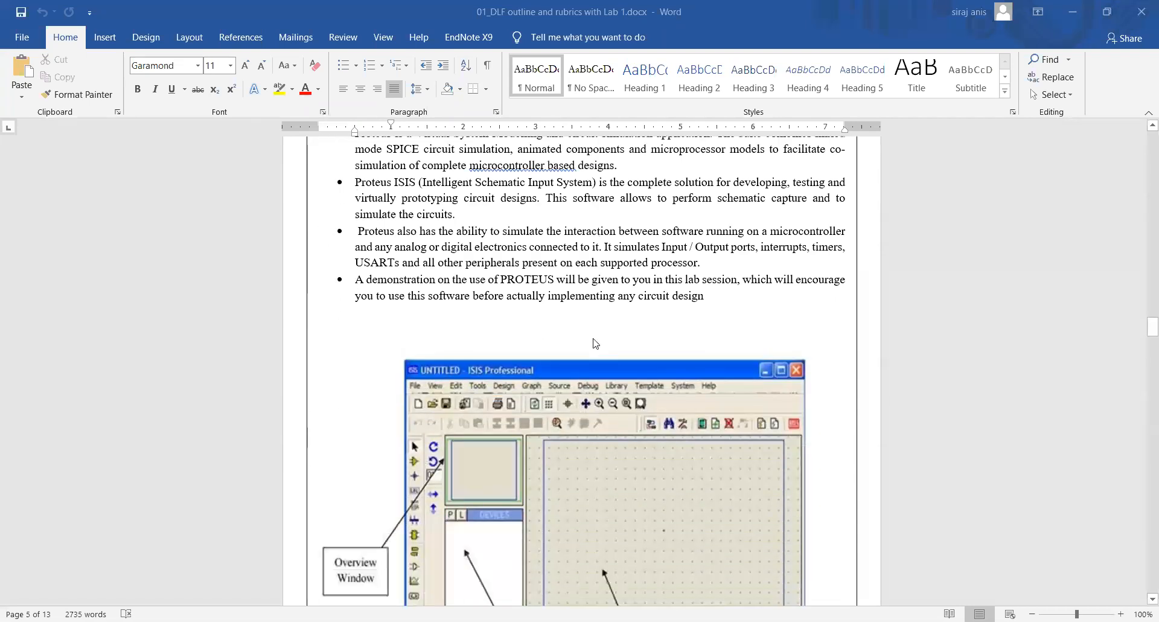
scroll(596, 344, "down", 3)
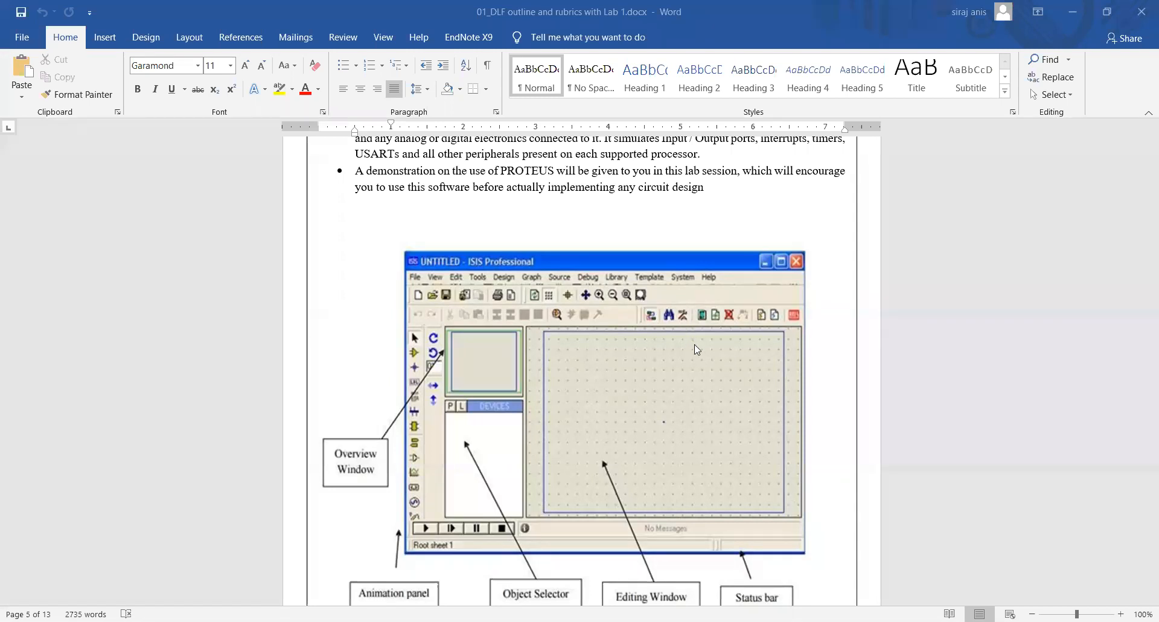
scroll(698, 347, "down", 1)
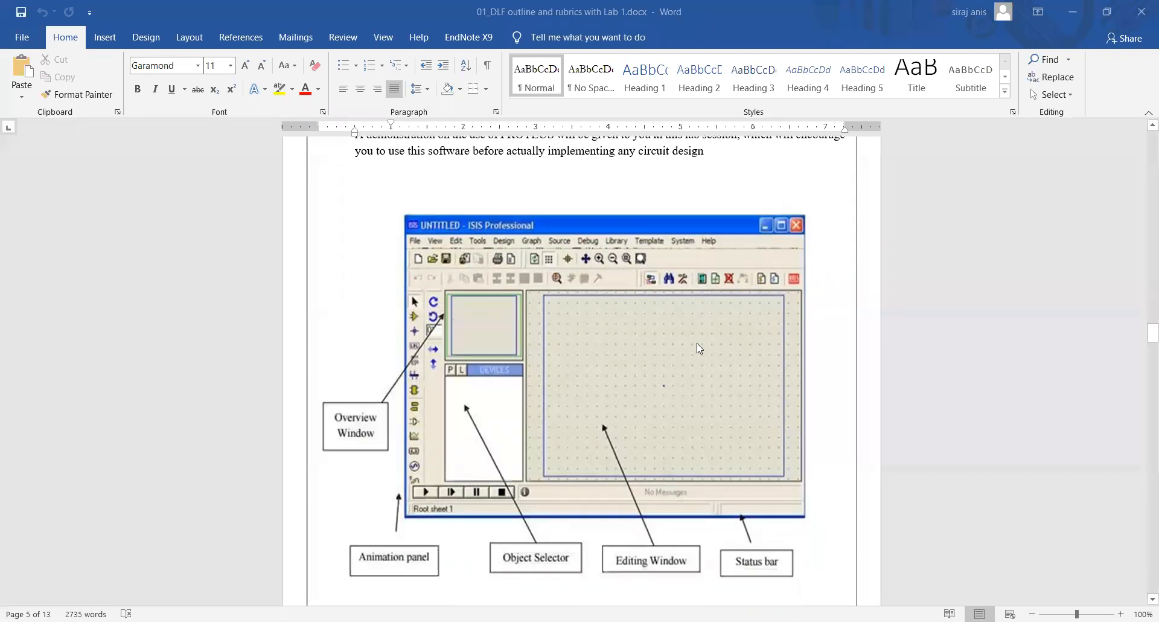
scroll(698, 347, "down", 1)
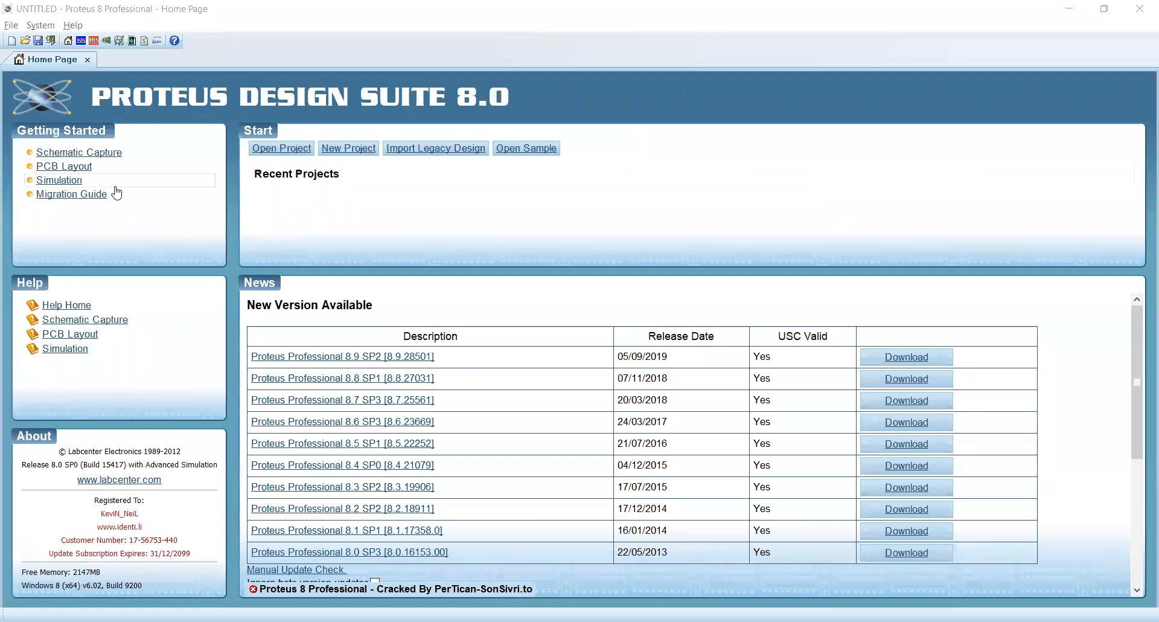
Switch to Proteus 8 Professional and open a blank Schematic Capture sheet.
left_click(38, 157)
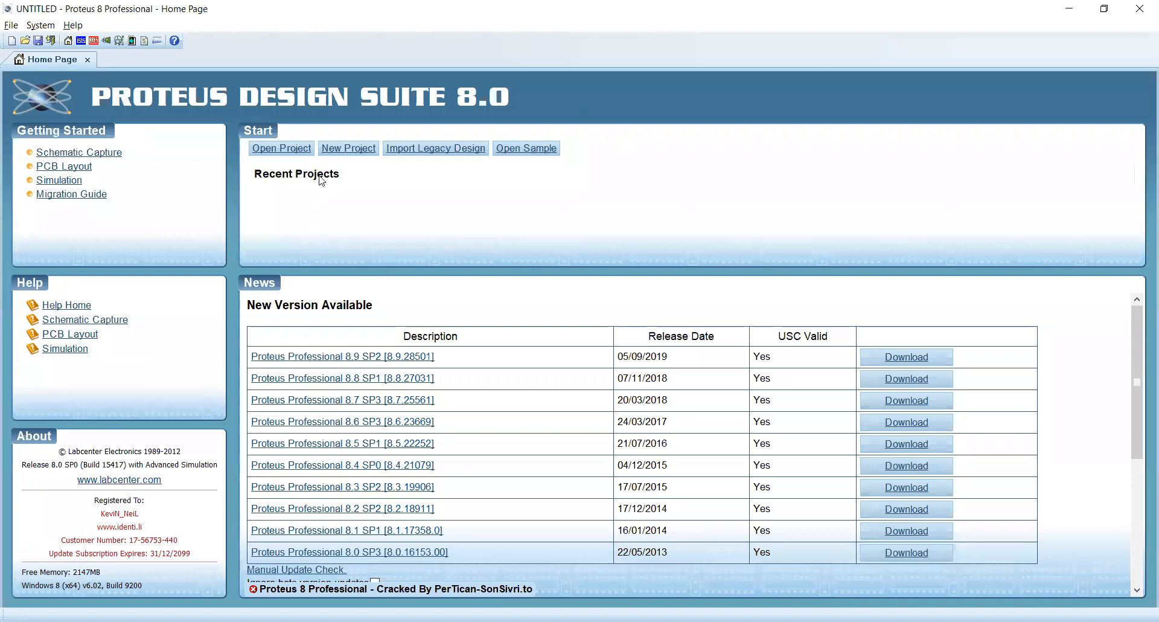
left_click(81, 41)
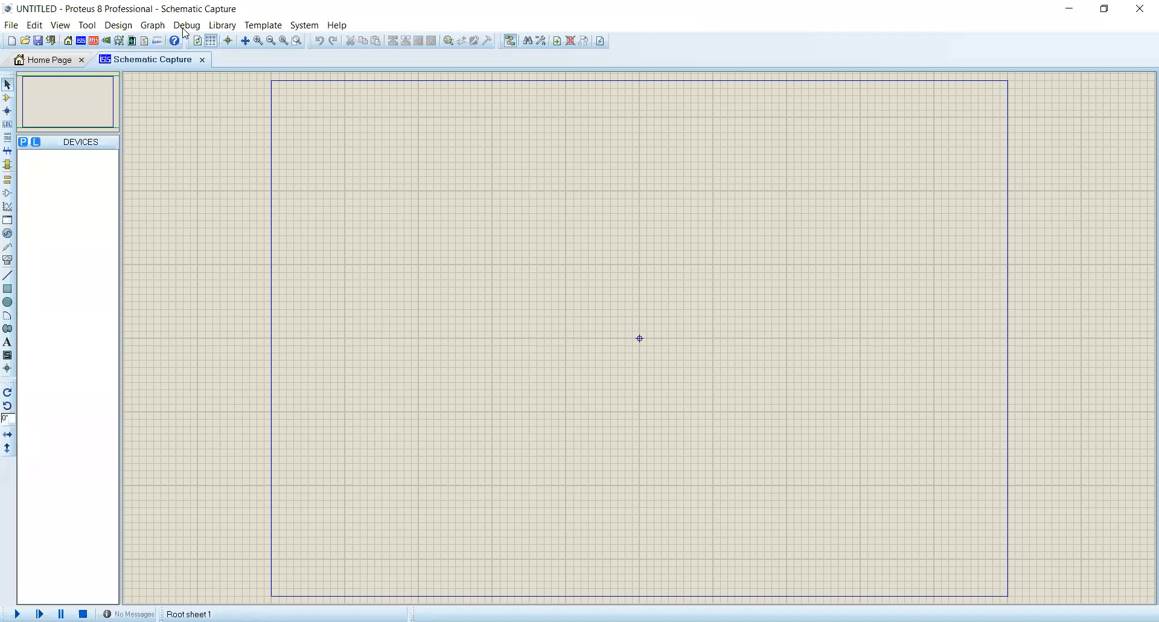
left_click(222, 25)
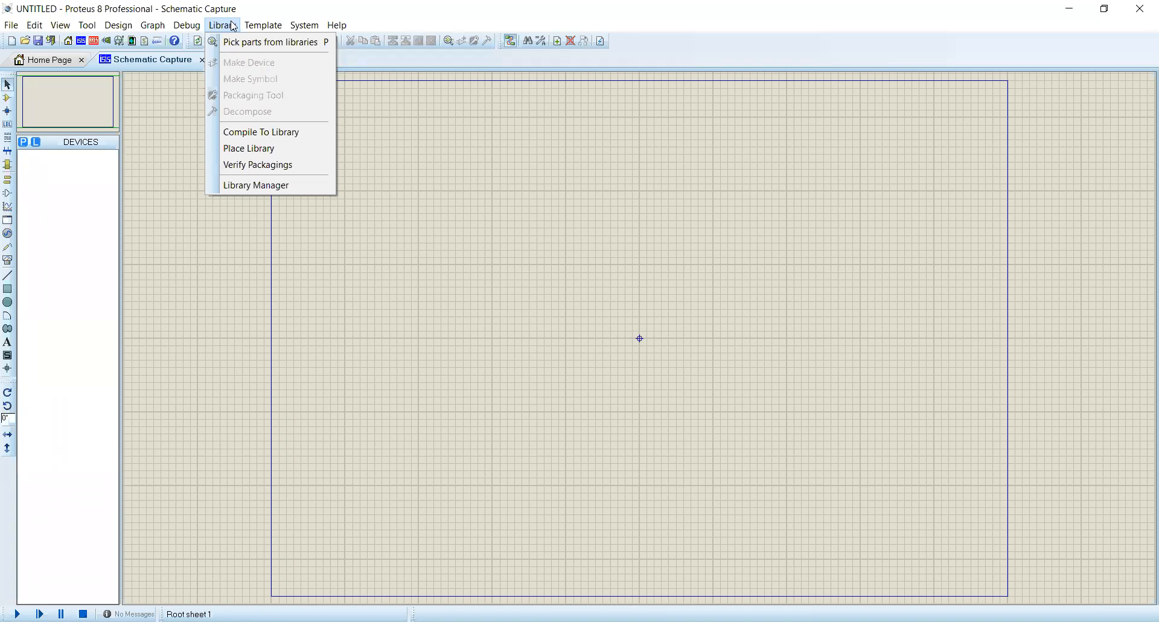
left_click(233, 26)
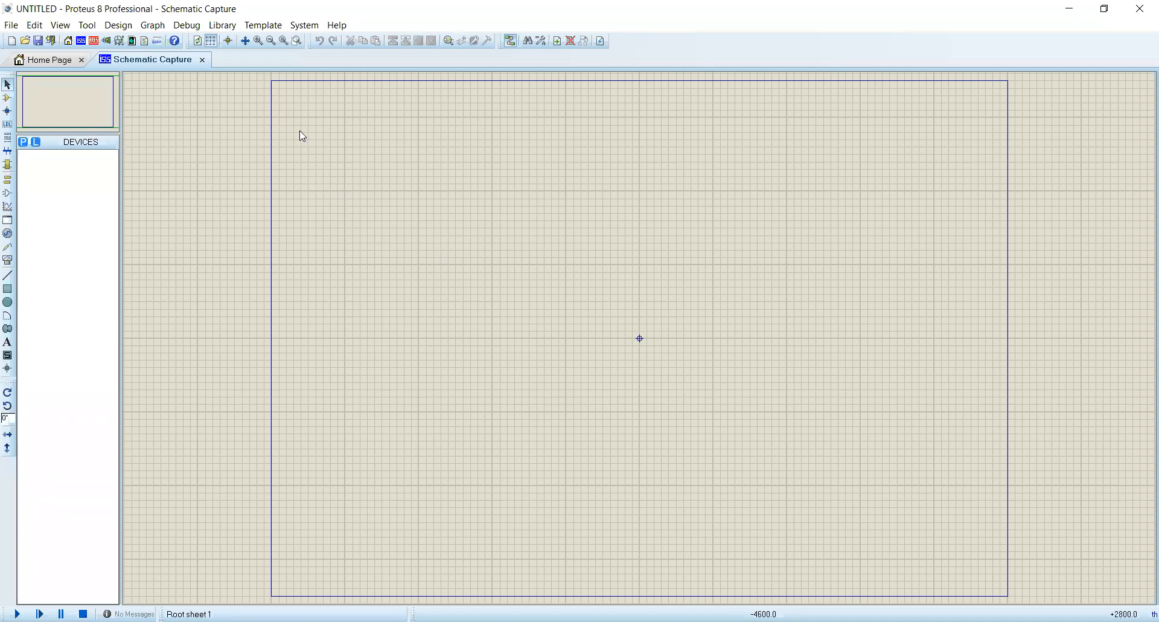
left_click(222, 26)
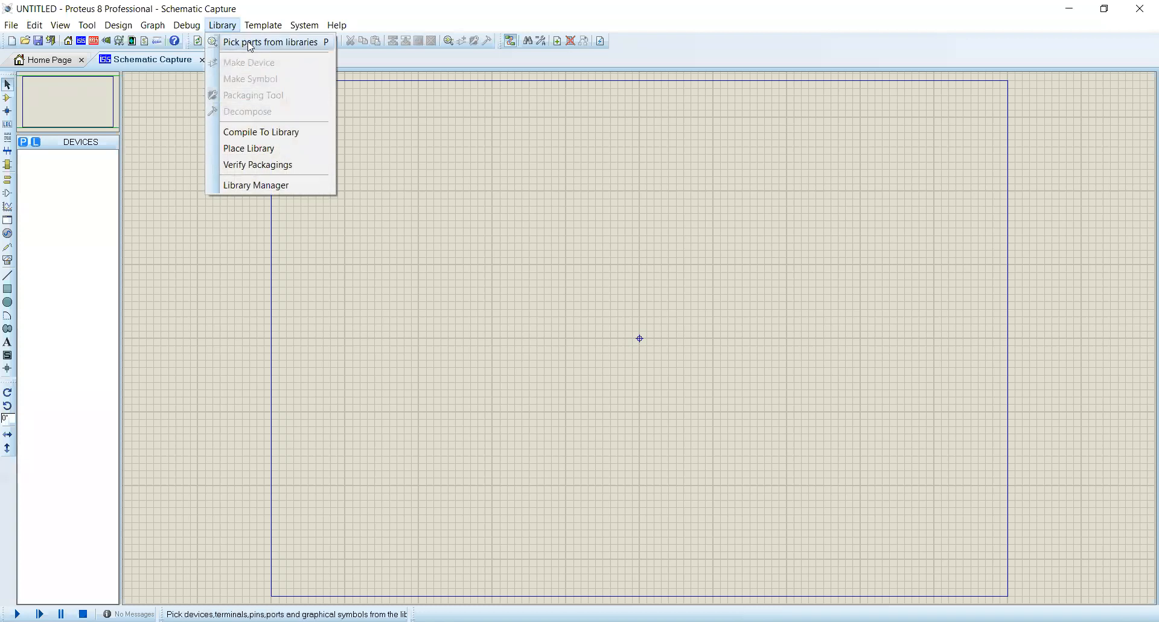
left_click(436, 126)
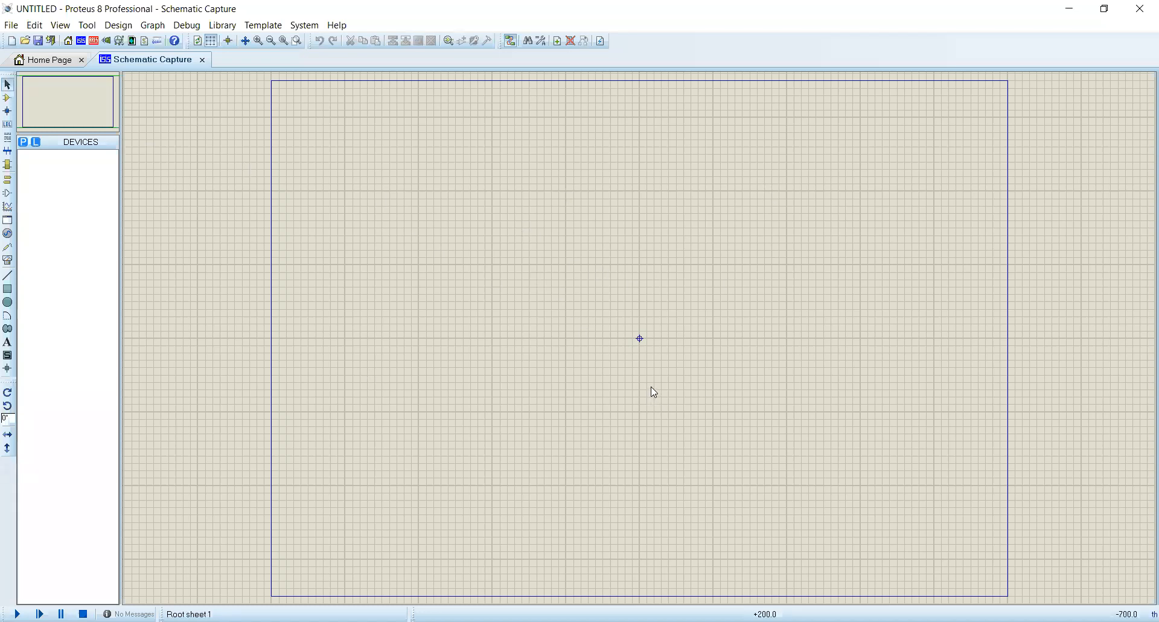
Activate Component mode, open the Pick Devices dialog and look through its list of categories.
left_click(6, 98)
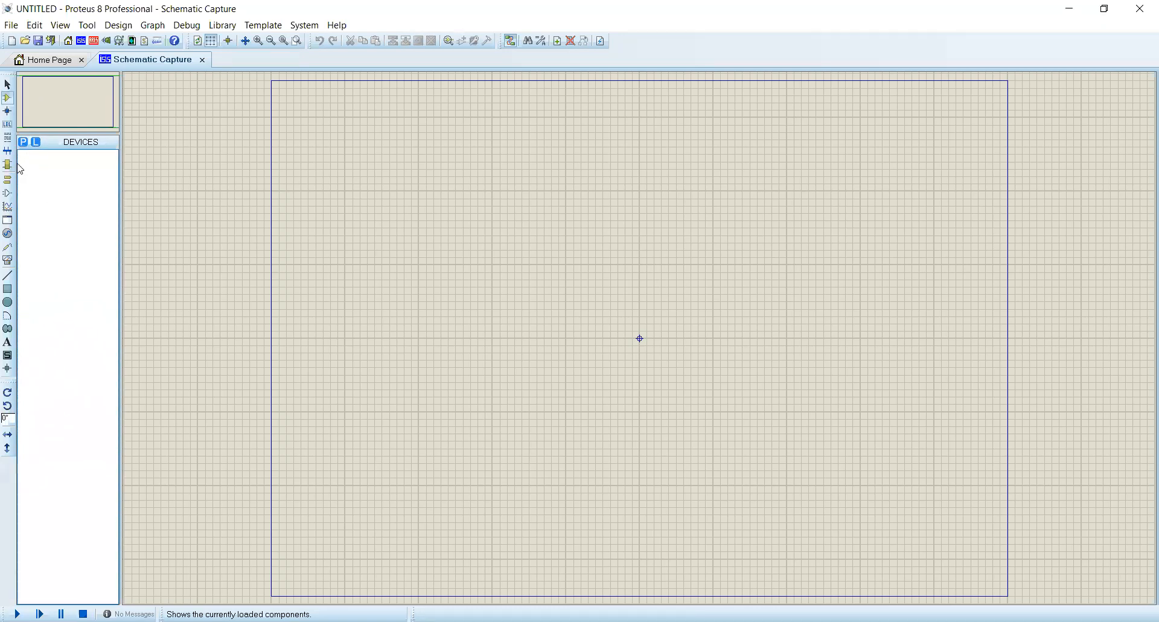
left_click(23, 142)
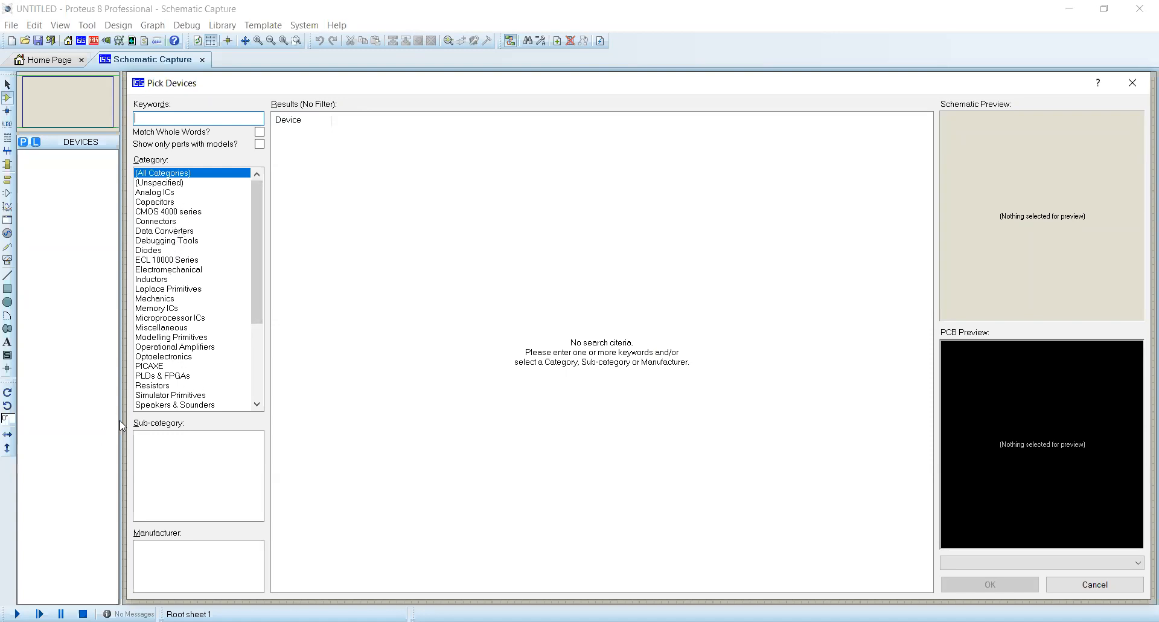
scroll(186, 332, "down", 4)
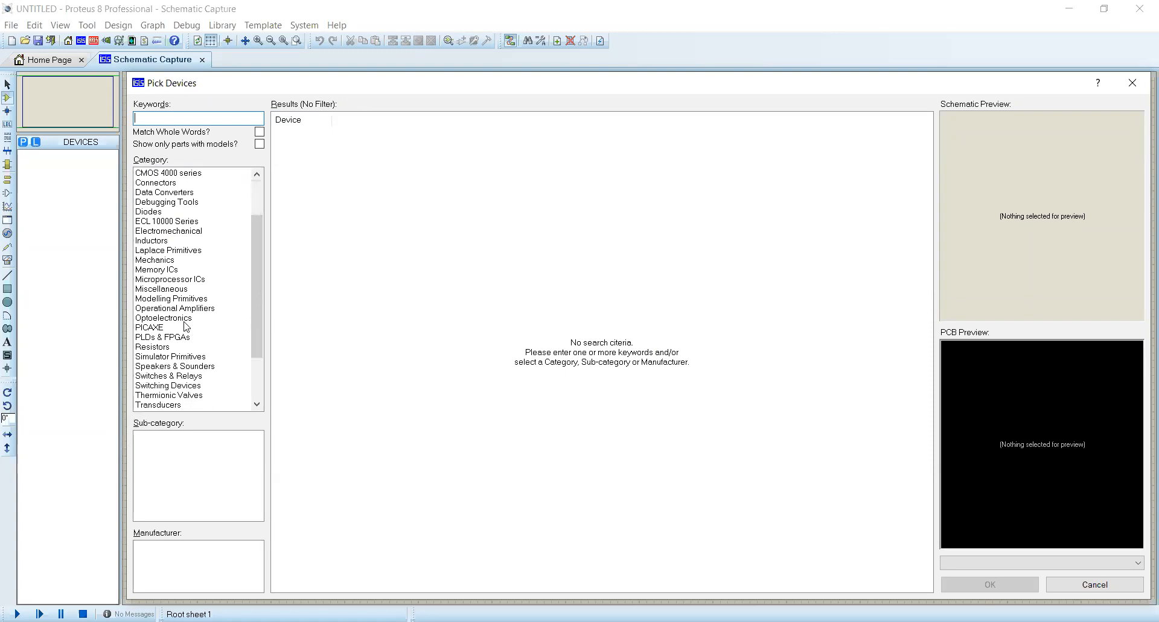
scroll(185, 331, "up", 4)
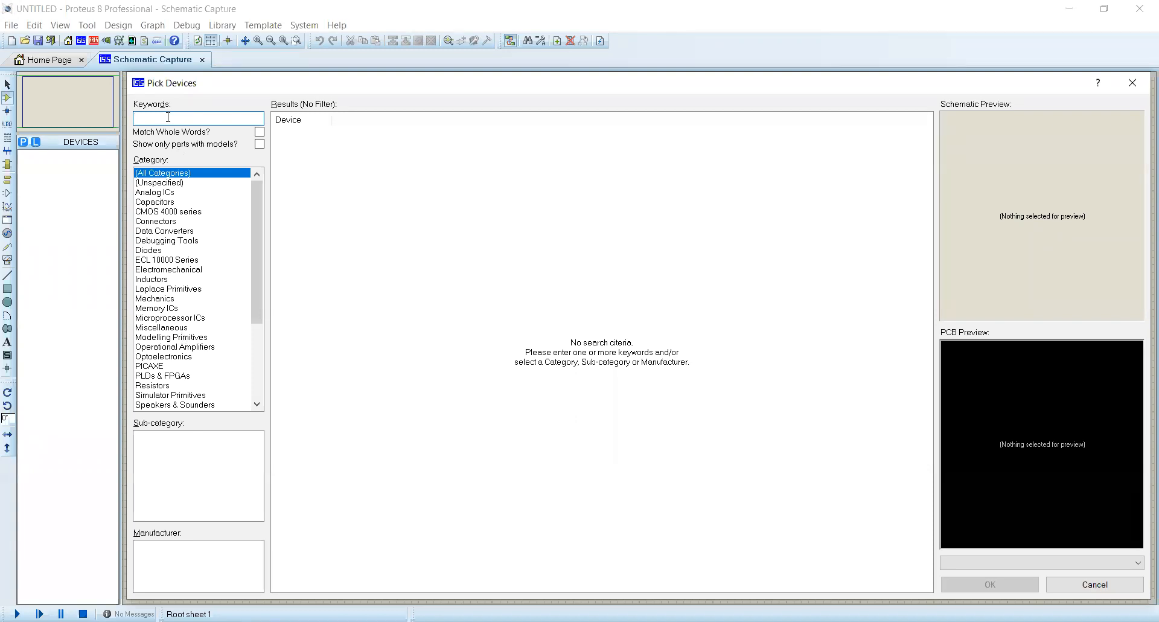
Search the parts for "resistor" and add the RESISTOR analog primitive from the ASIMMDLS library to the devices list.
type("resistor")
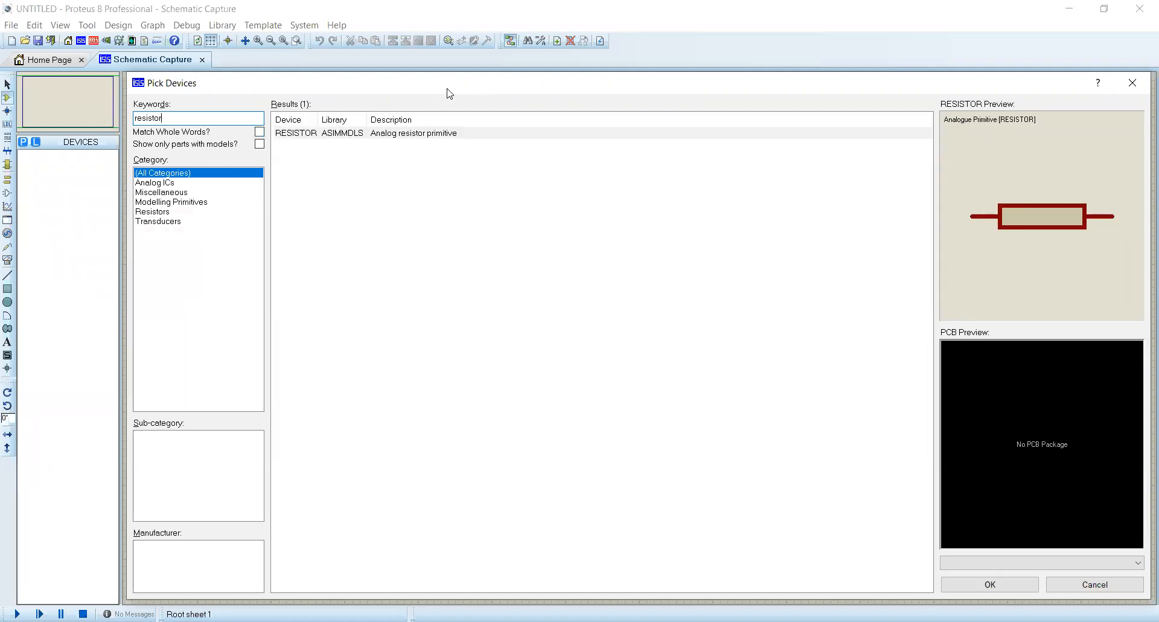
left_click_drag(450, 94, 372, 272)
left_click(252, 313)
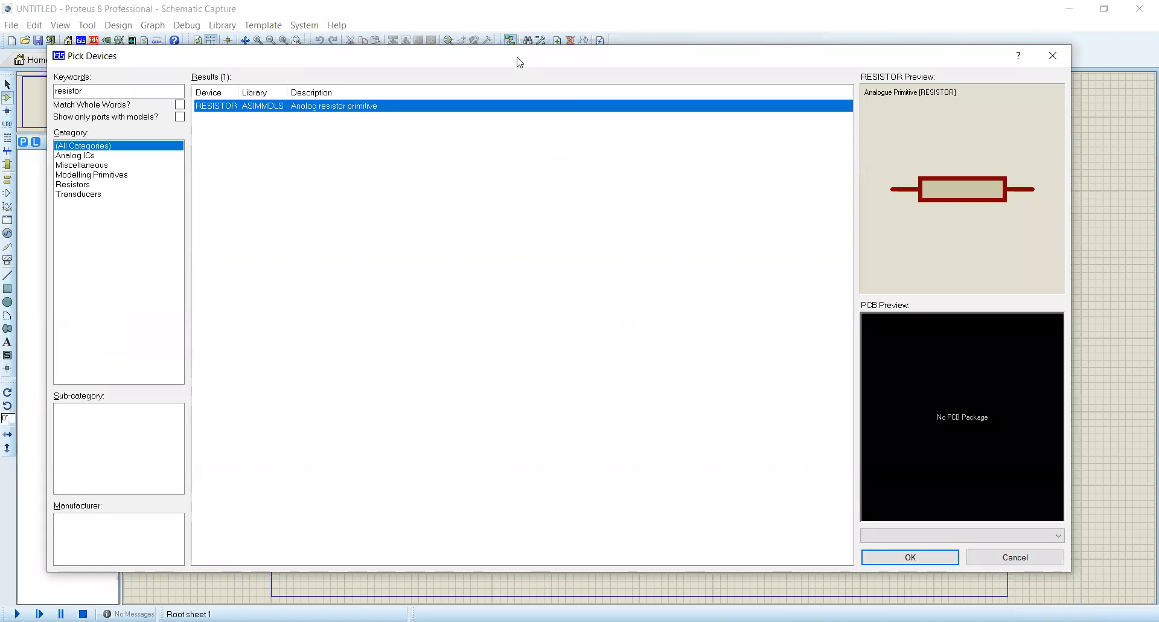
left_click_drag(518, 61, 549, 225)
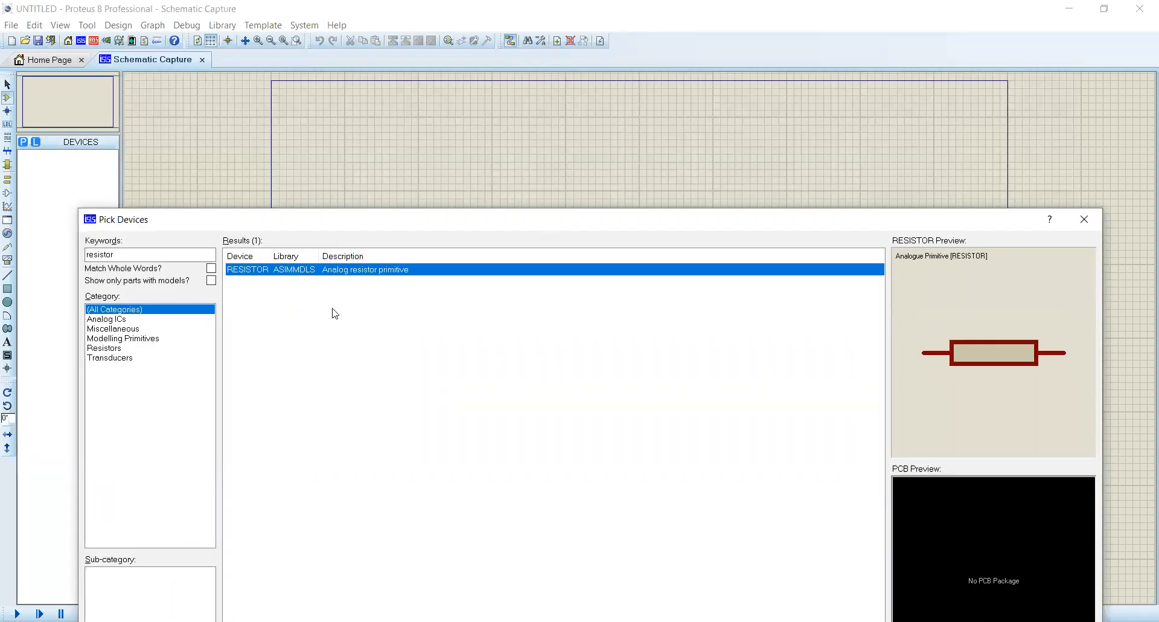
double_click(273, 273)
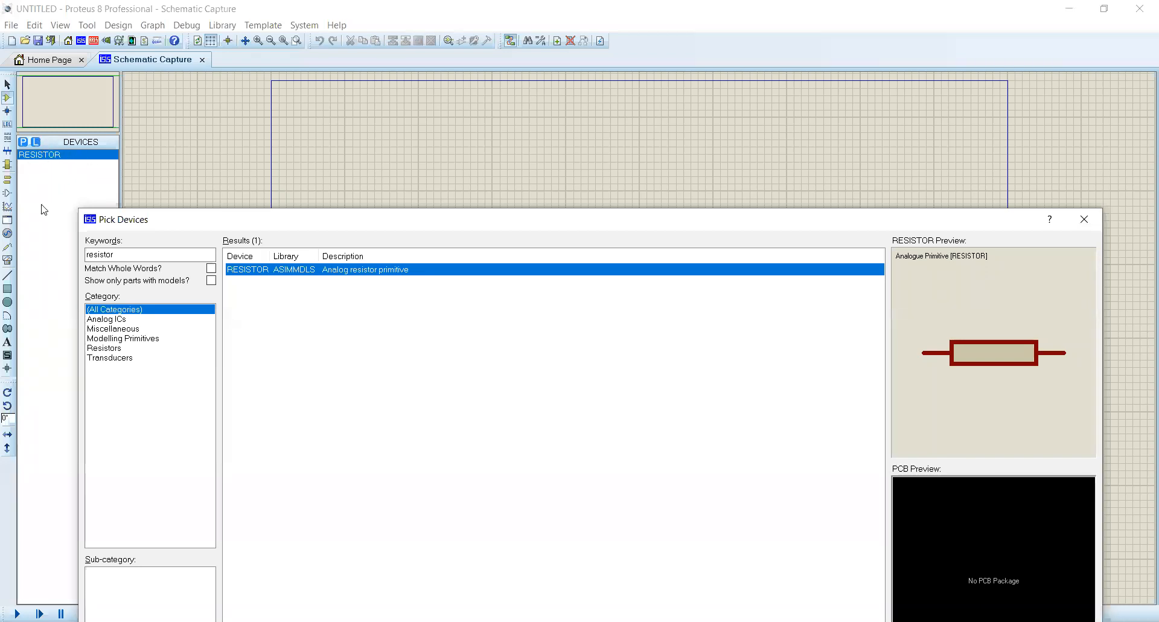
Search for "cap" and add the generic non-electrolytic capacitor CAP to the devices list, keeping that list uncovered by the dialog.
double_click(124, 254)
type("cap")
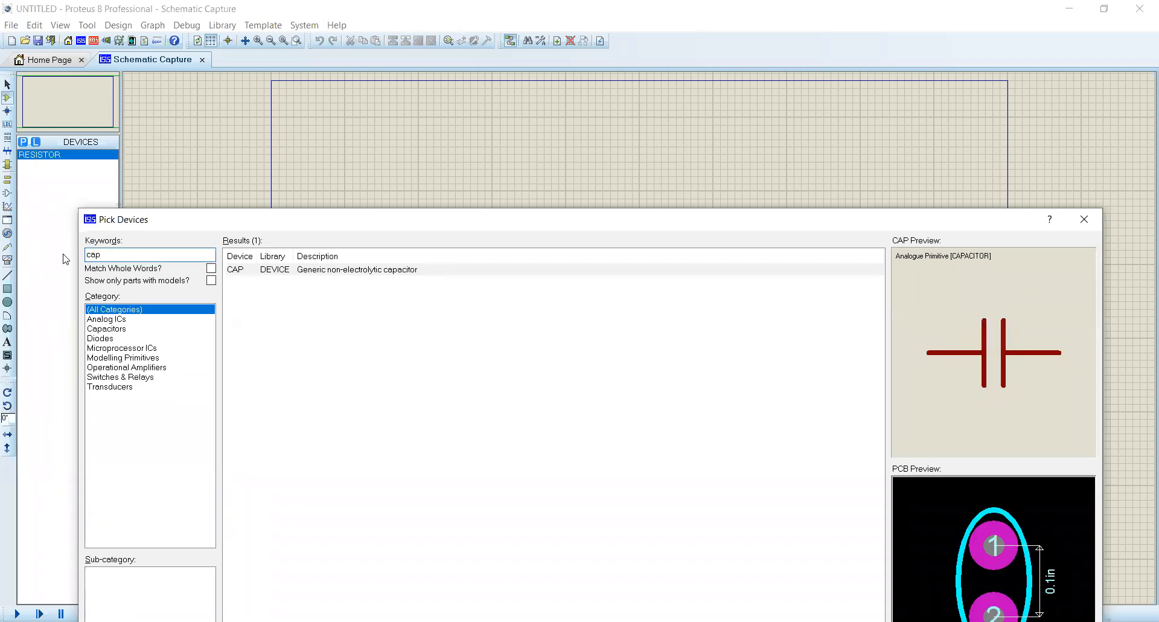
left_click(288, 275)
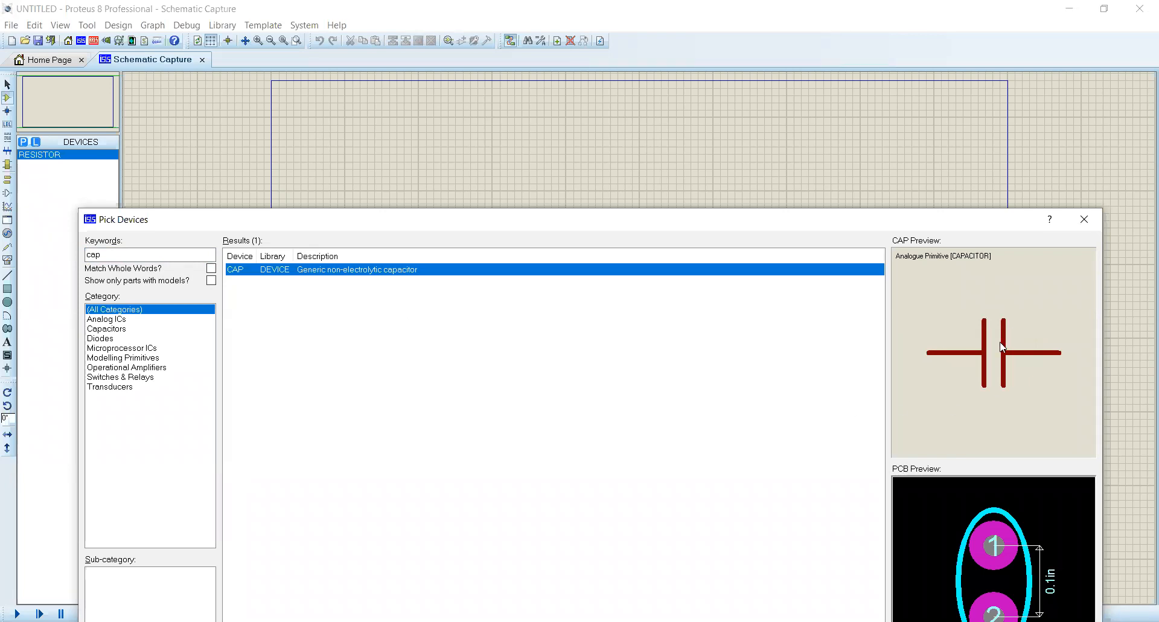
double_click(263, 274)
left_click_drag(310, 217, 285, 58)
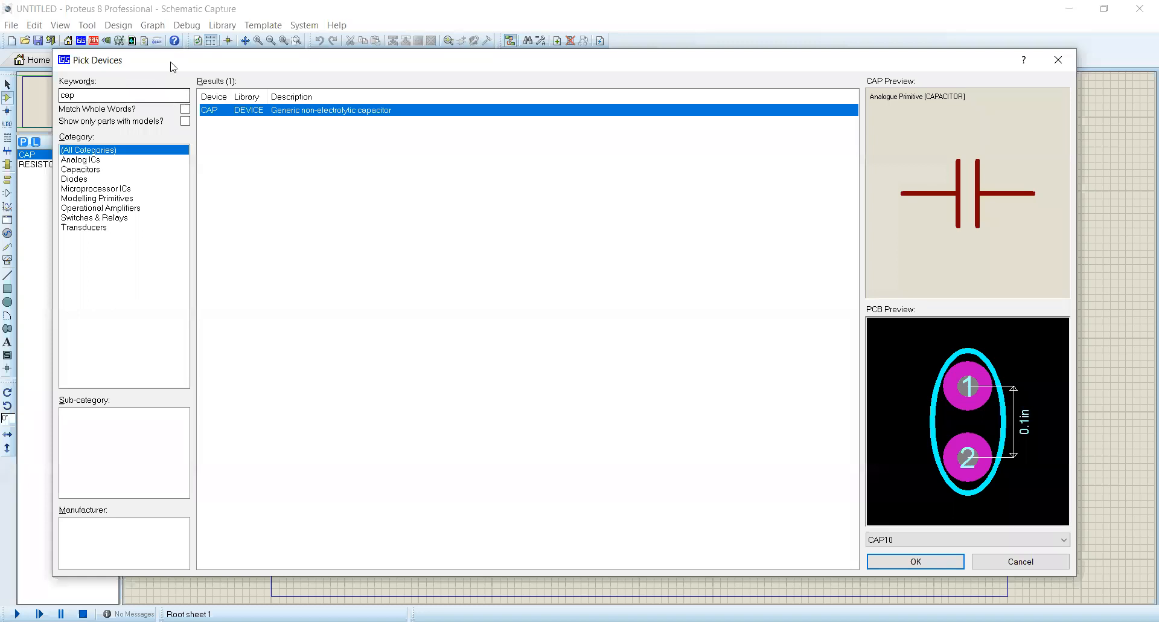
left_click_drag(172, 66, 221, 227)
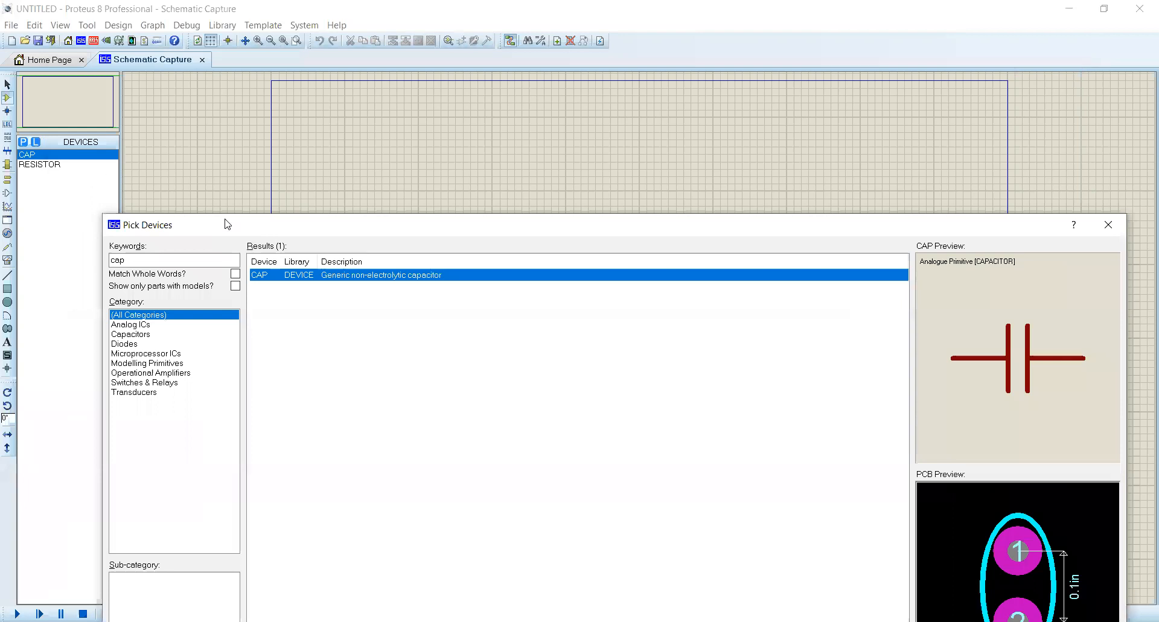
left_click_drag(218, 102, 220, 103)
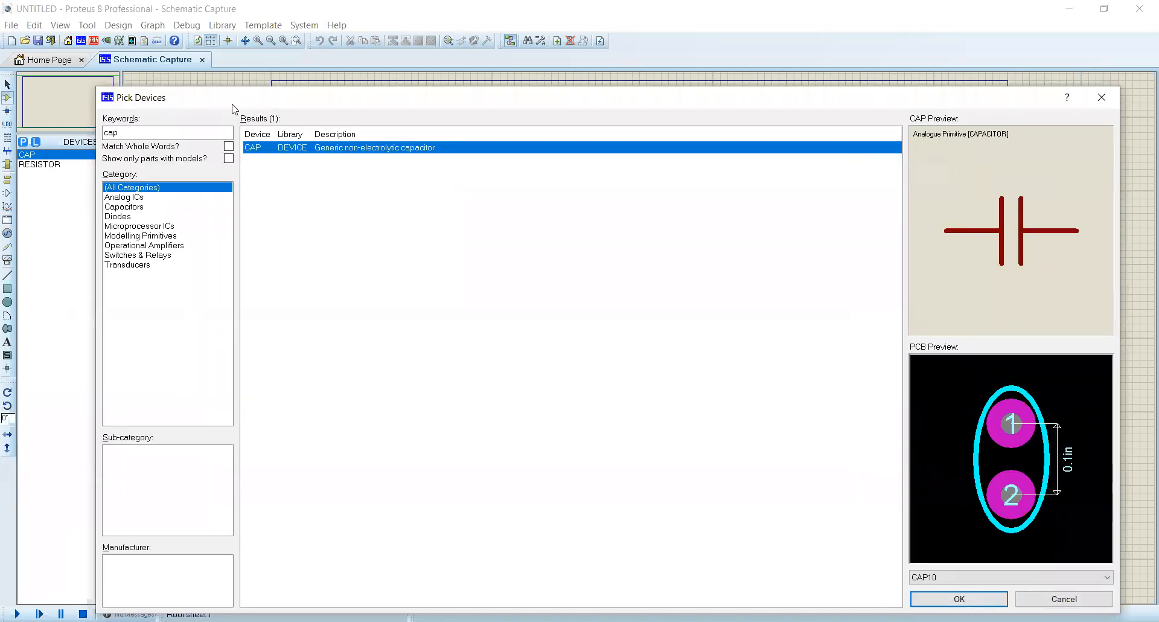
left_click_drag(232, 102, 216, 250)
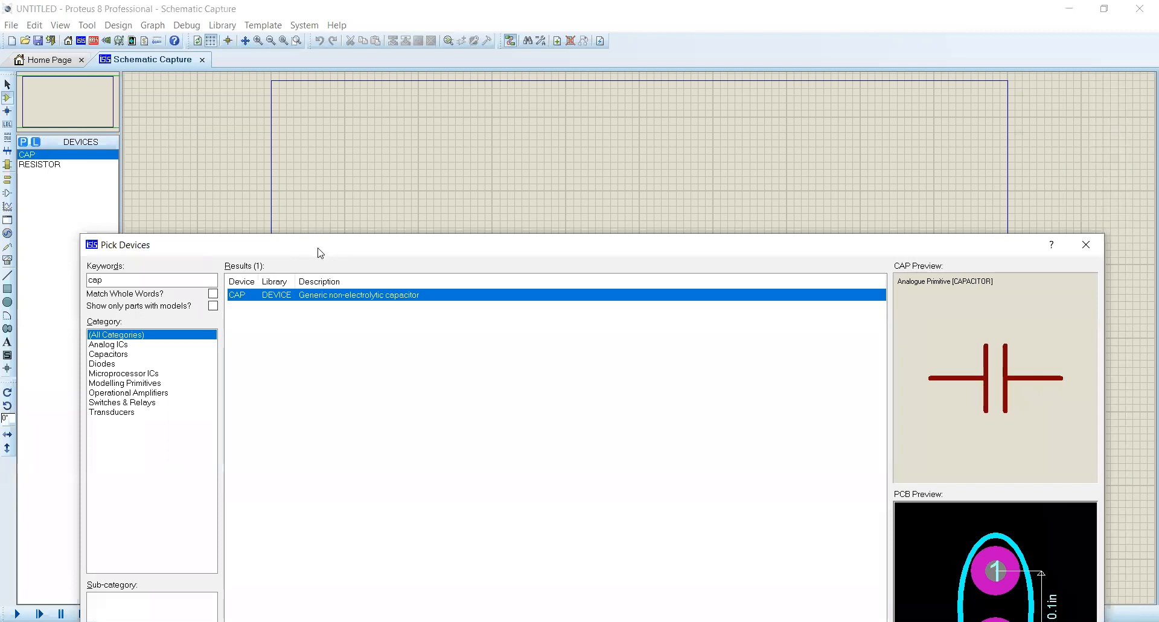
Search the parts for "battery", compare the battery and cell results, and add the multi-cell BATTERY from the DEVICE library to the devices list.
left_click_drag(133, 279, 71, 284)
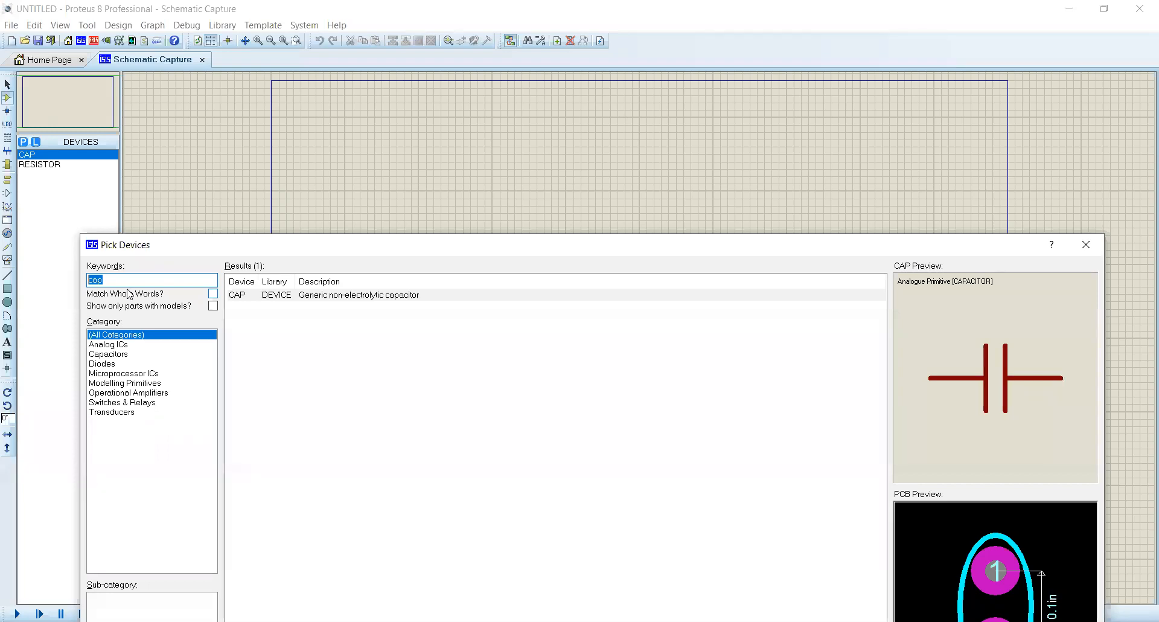
left_click(277, 296)
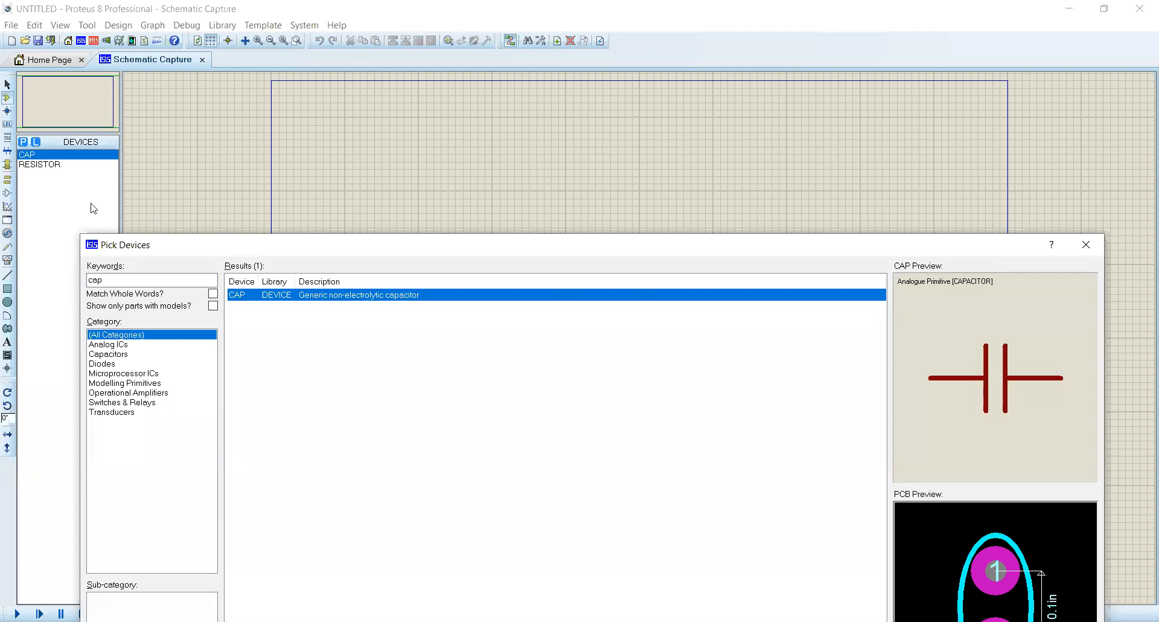
key("Tab")
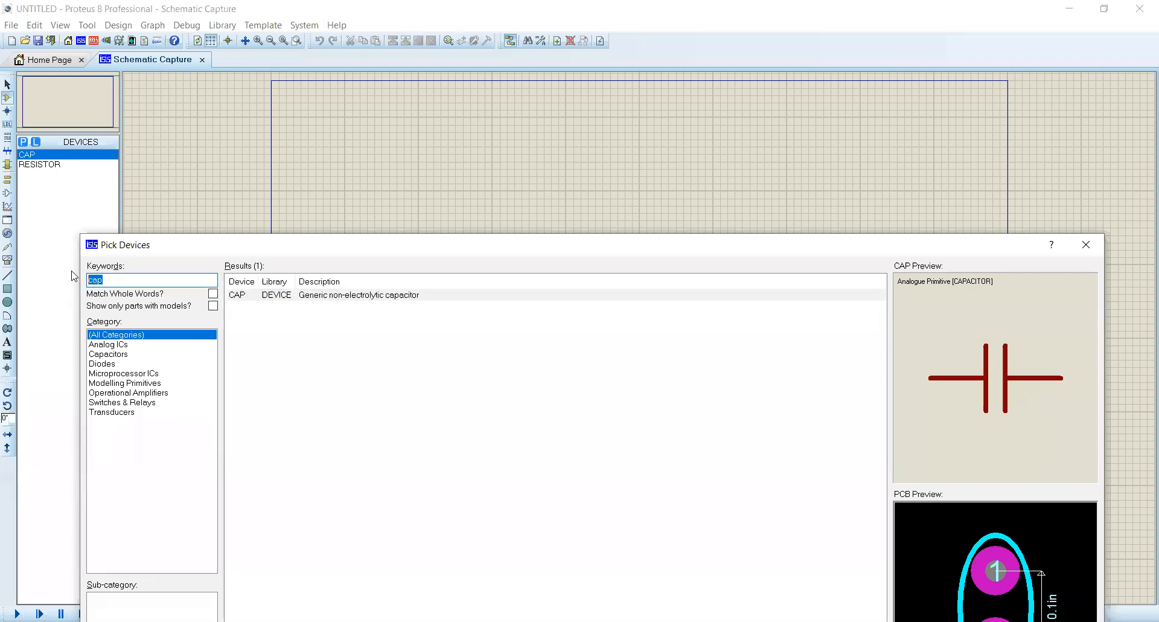
type("battery")
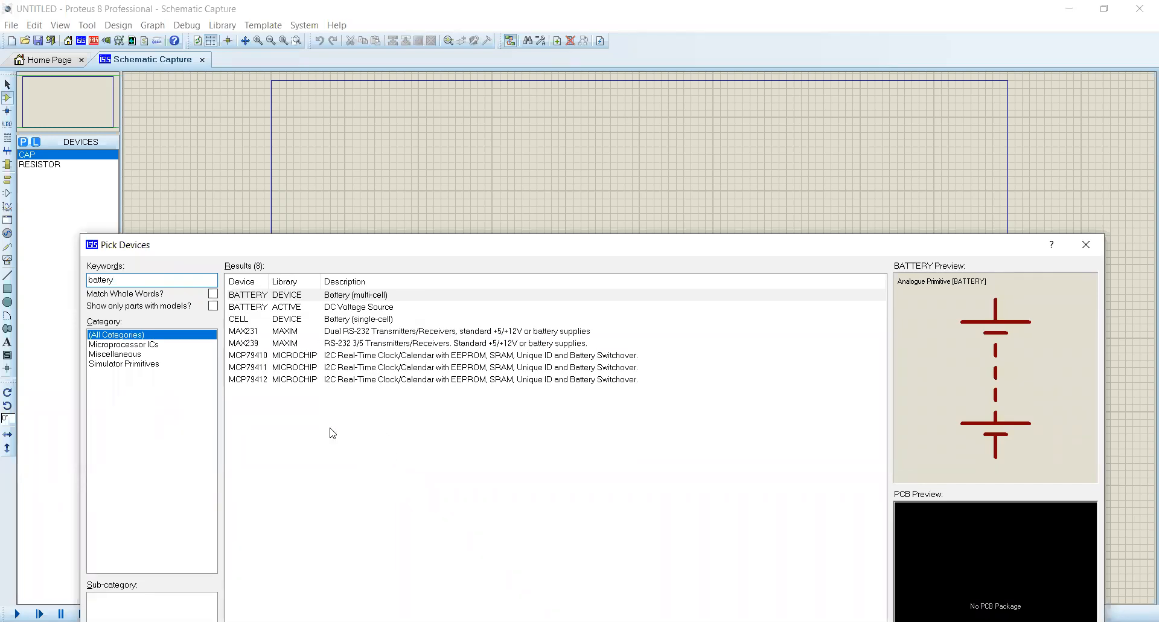
left_click(281, 297)
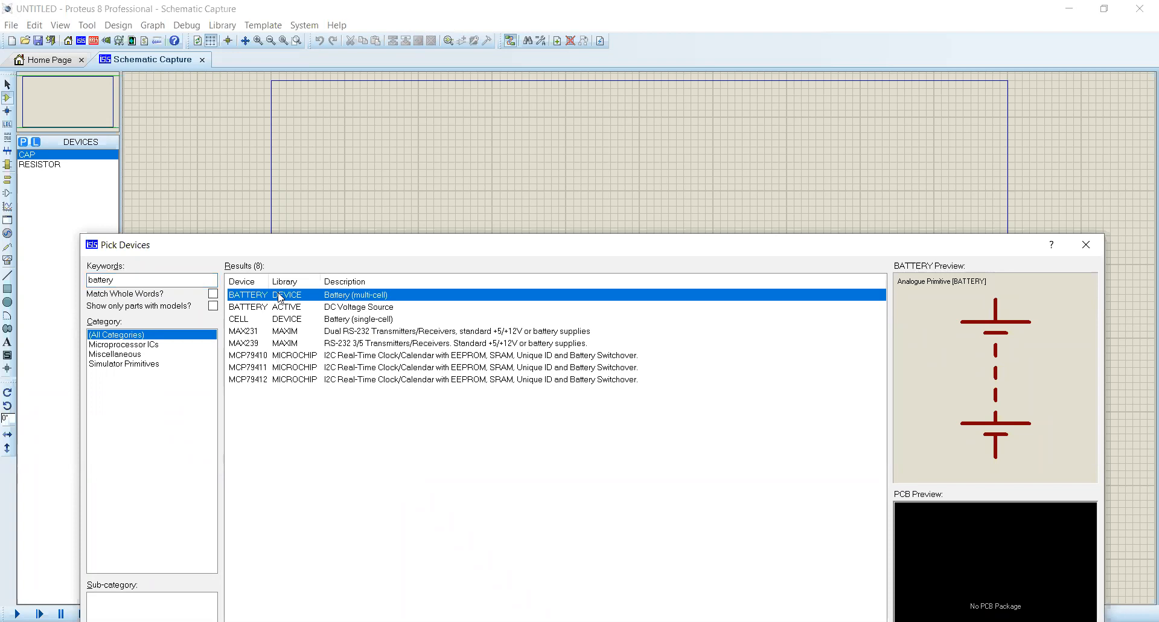
left_click(286, 308)
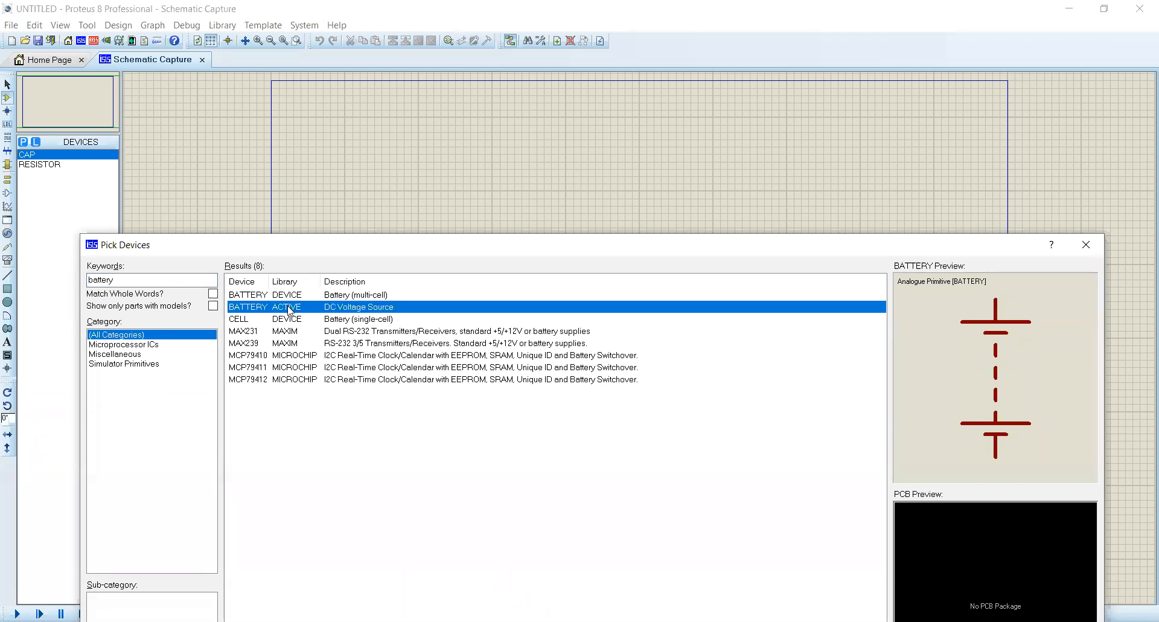
left_click(294, 320)
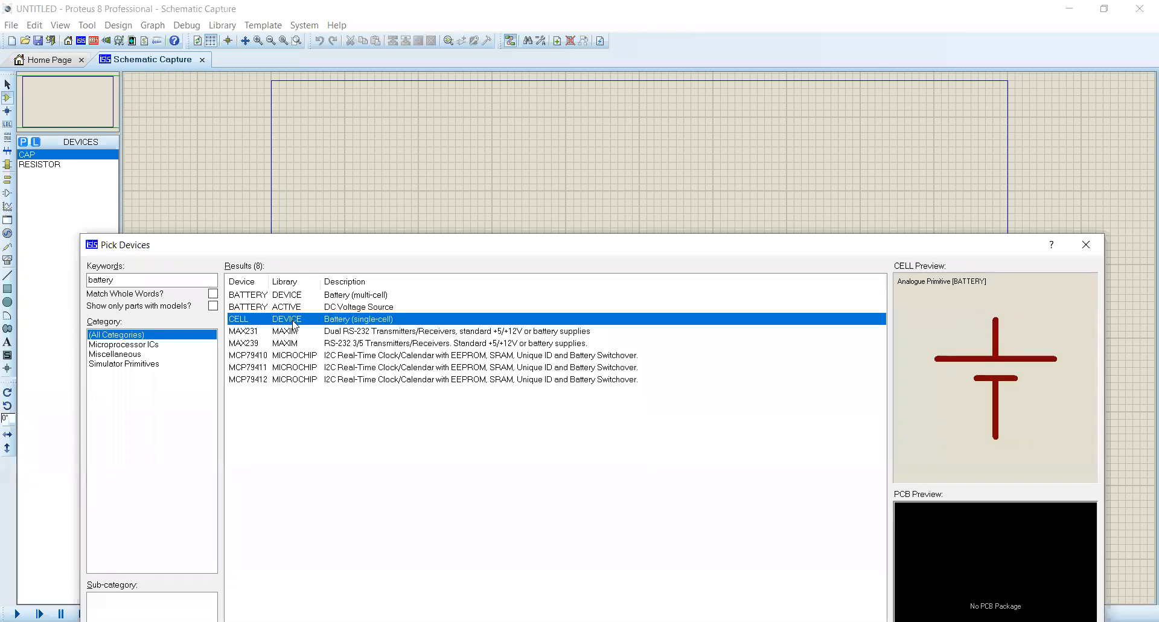
left_click(290, 296)
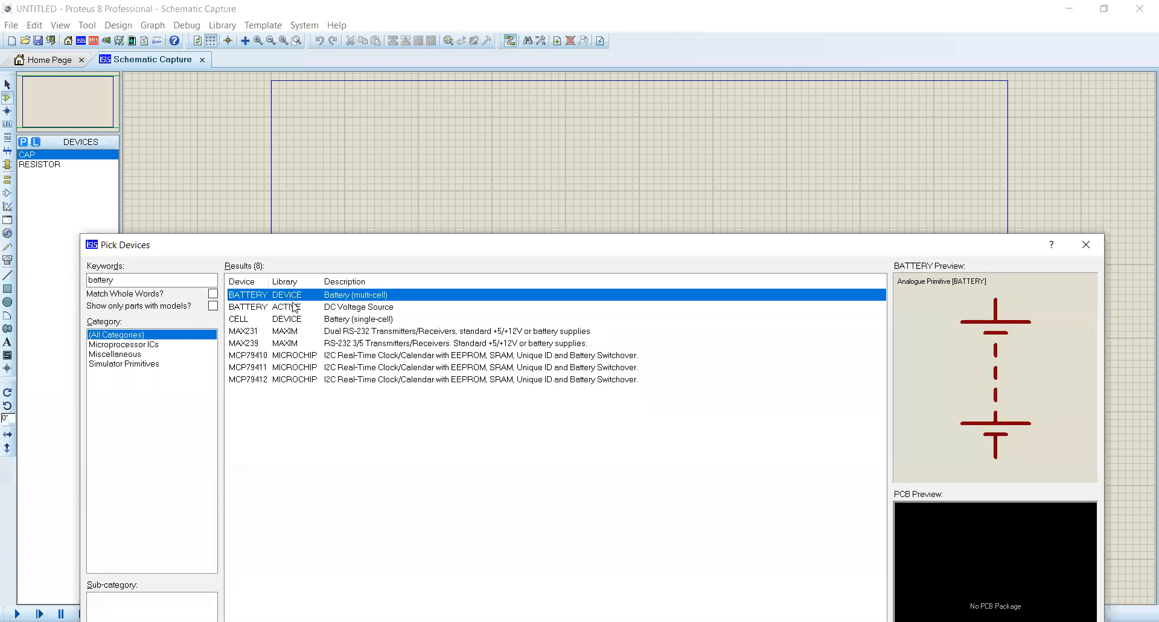
left_click(294, 307)
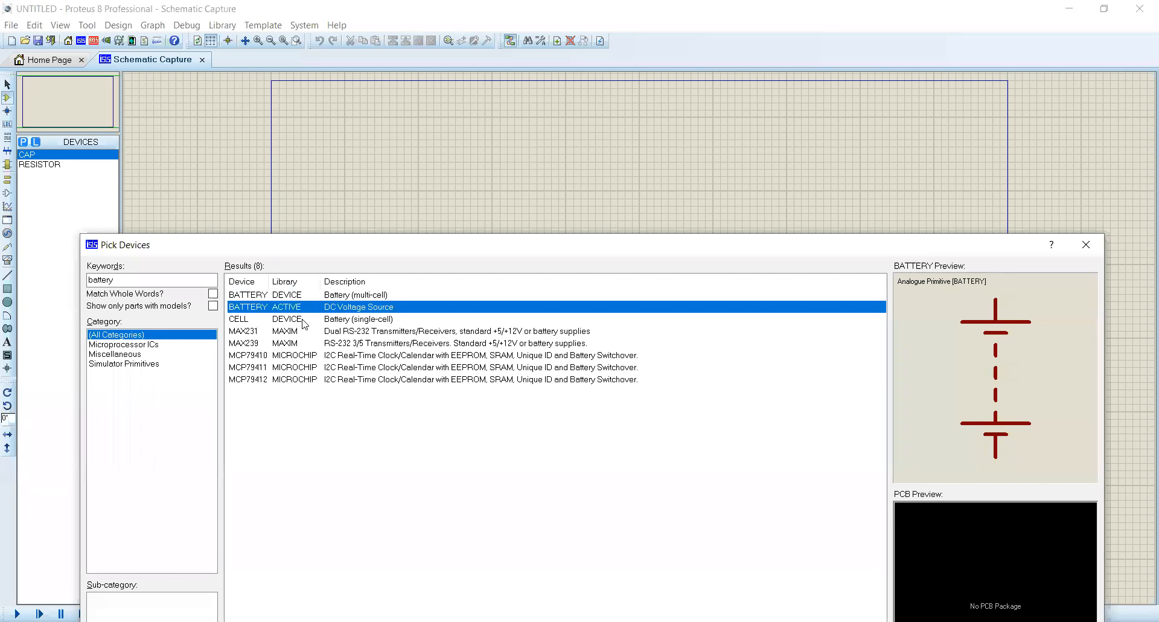
left_click(299, 298)
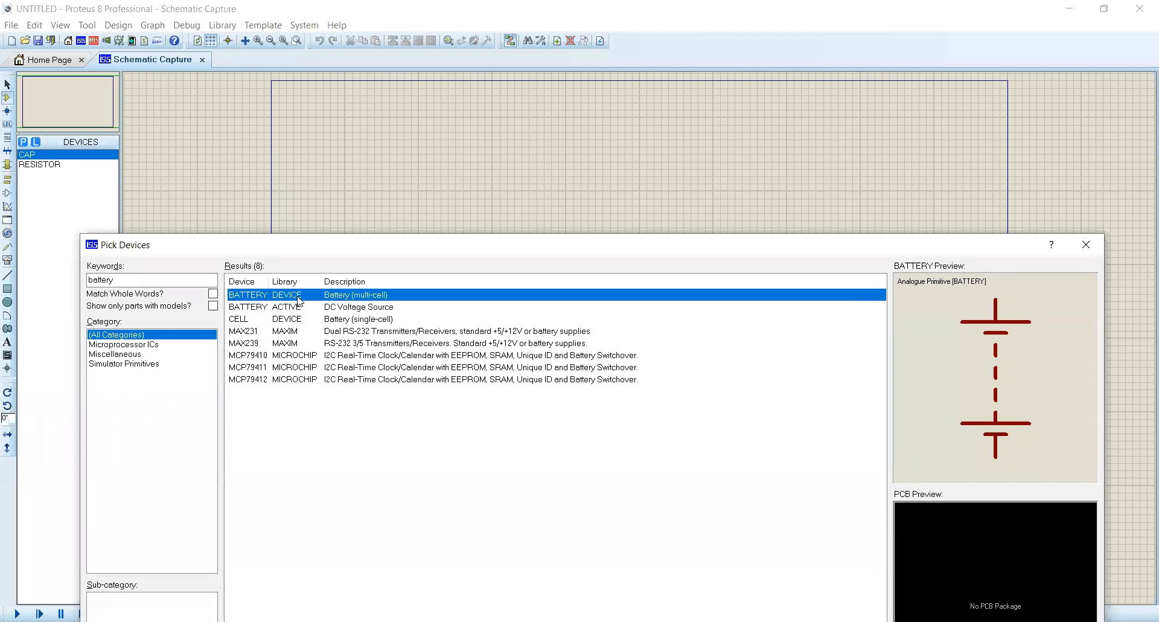
double_click(298, 299)
Search for "led", add the generic light emitting diode LED from the DEVICE library to the devices list, and close the Pick Devices dialog.
double_click(137, 279)
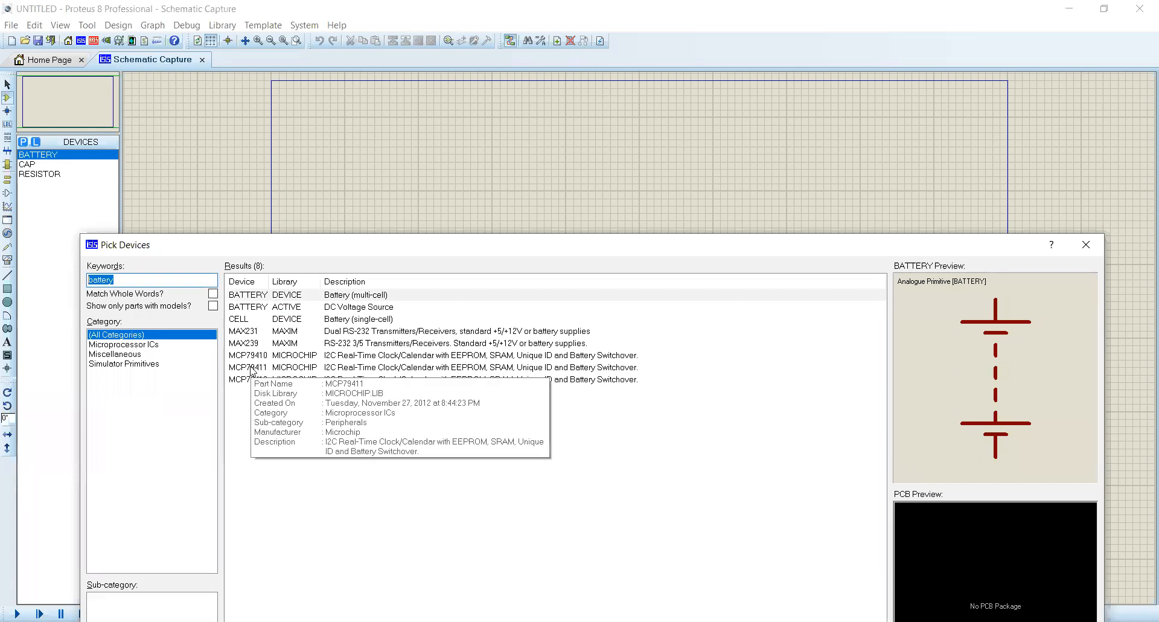
type("led")
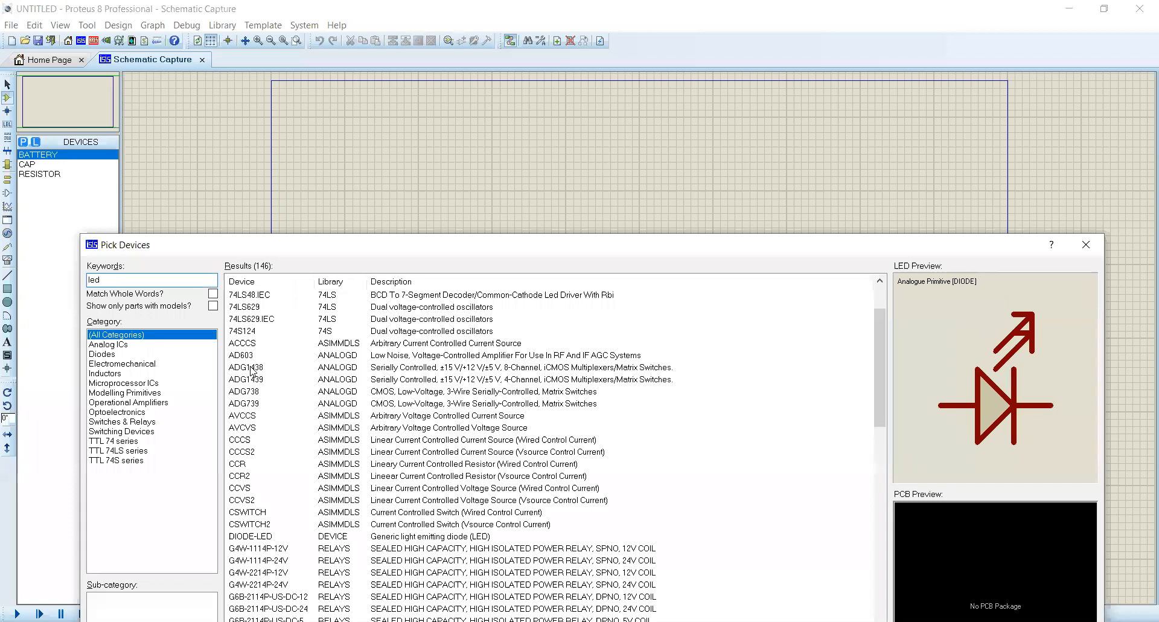
left_click_drag(476, 241, 434, 157)
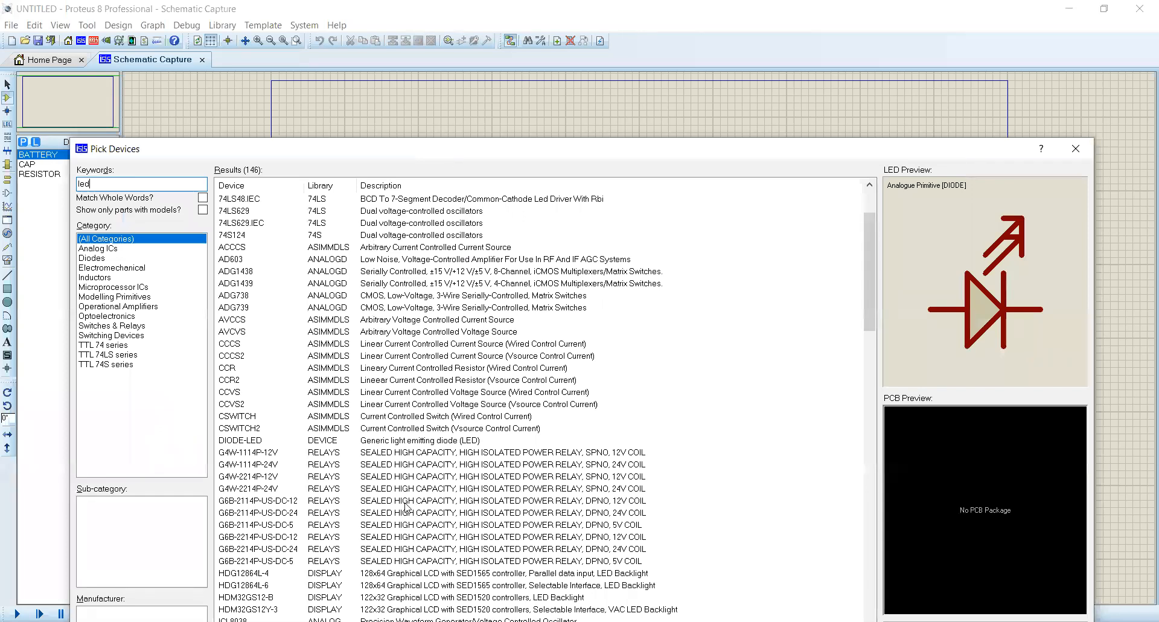
left_click(832, 127)
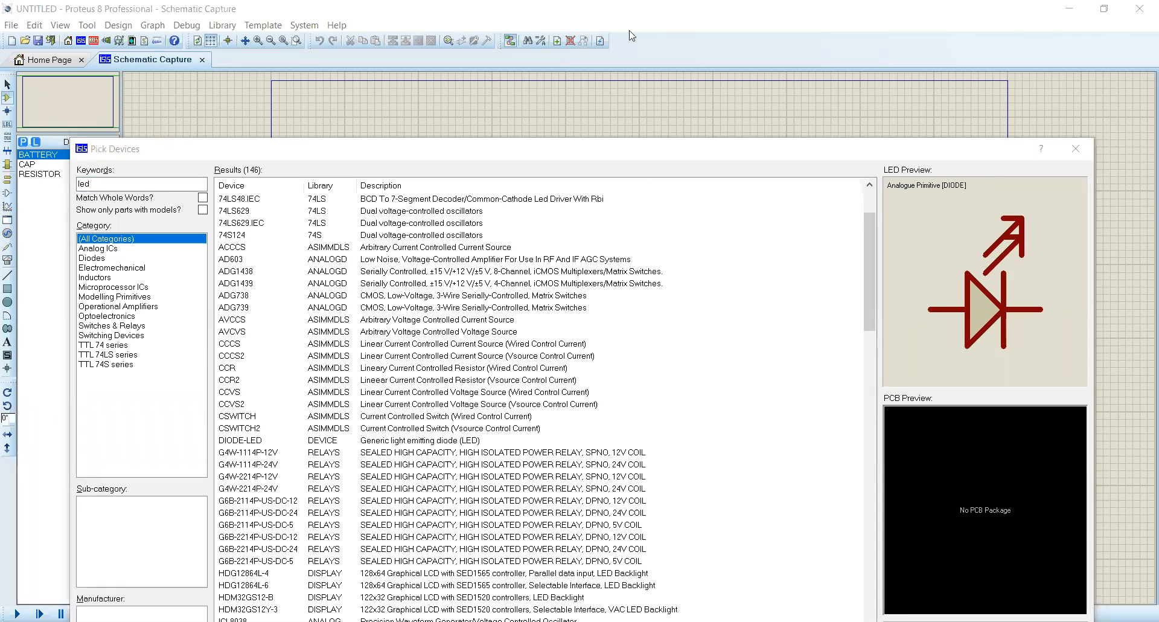
left_click_drag(631, 36, 614, 82)
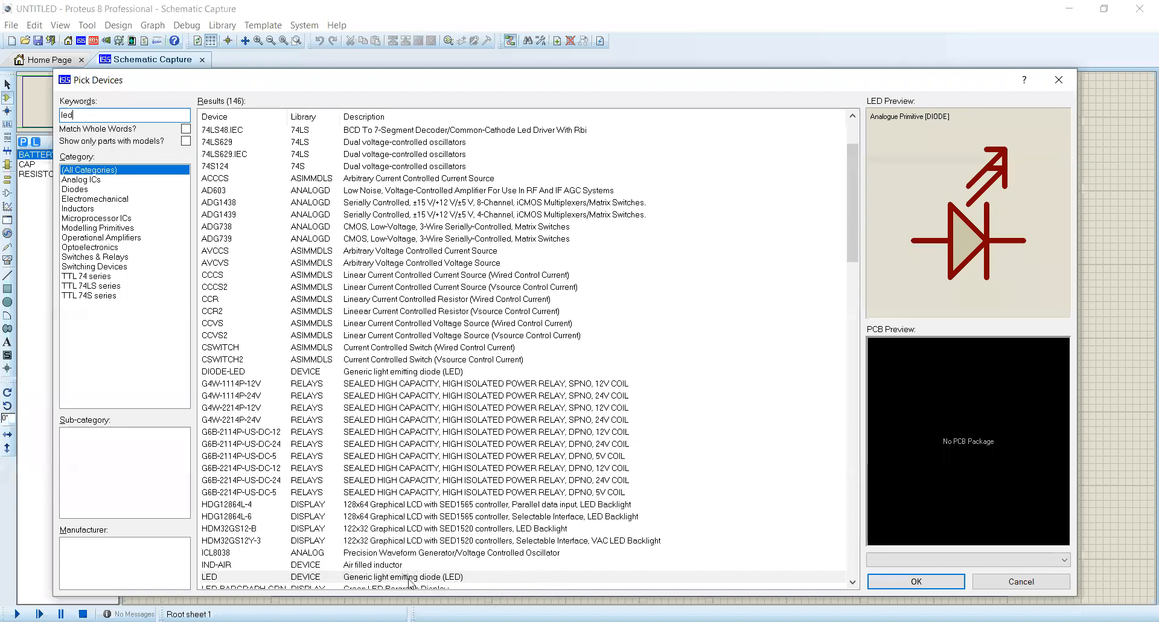
mouse_move(278, 582)
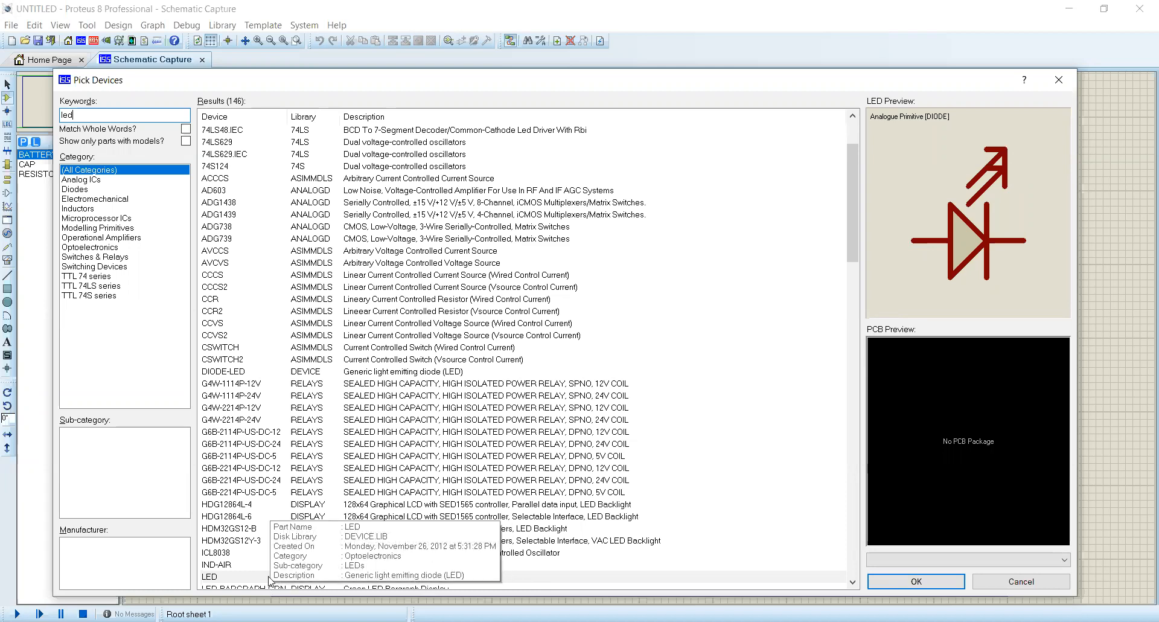
left_click(269, 577)
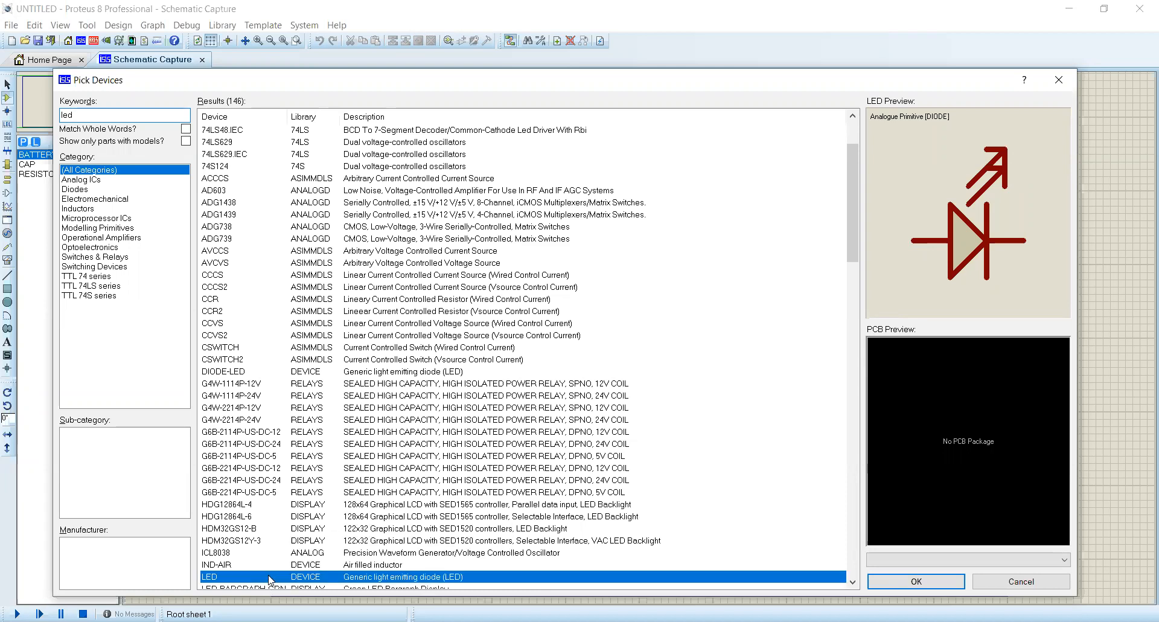
double_click(411, 578)
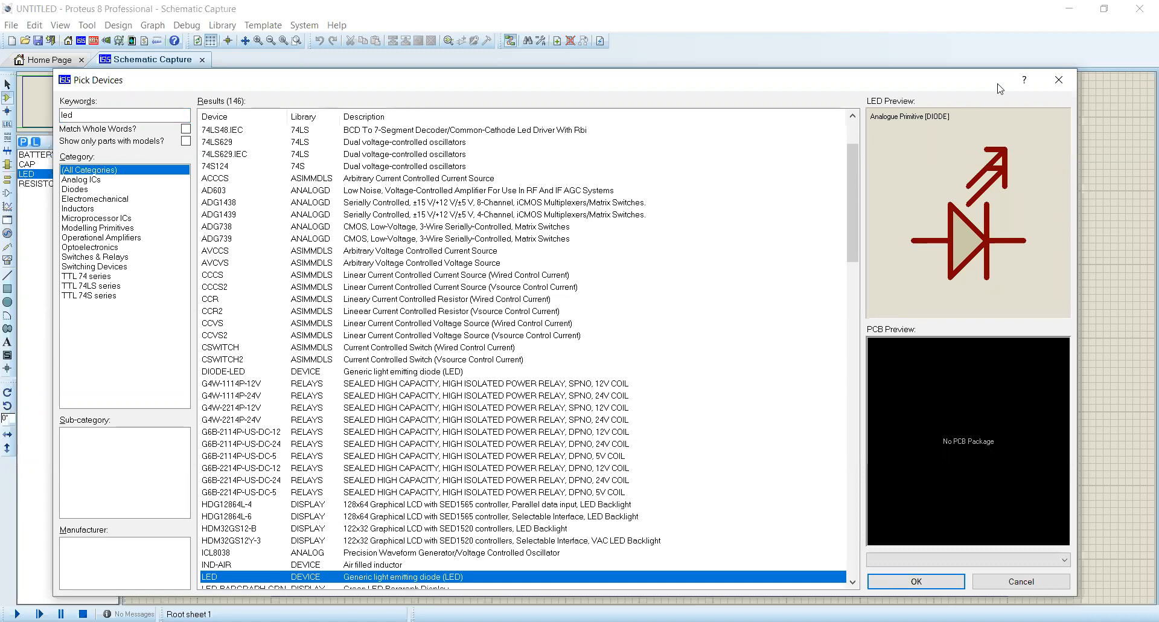
left_click(1056, 82)
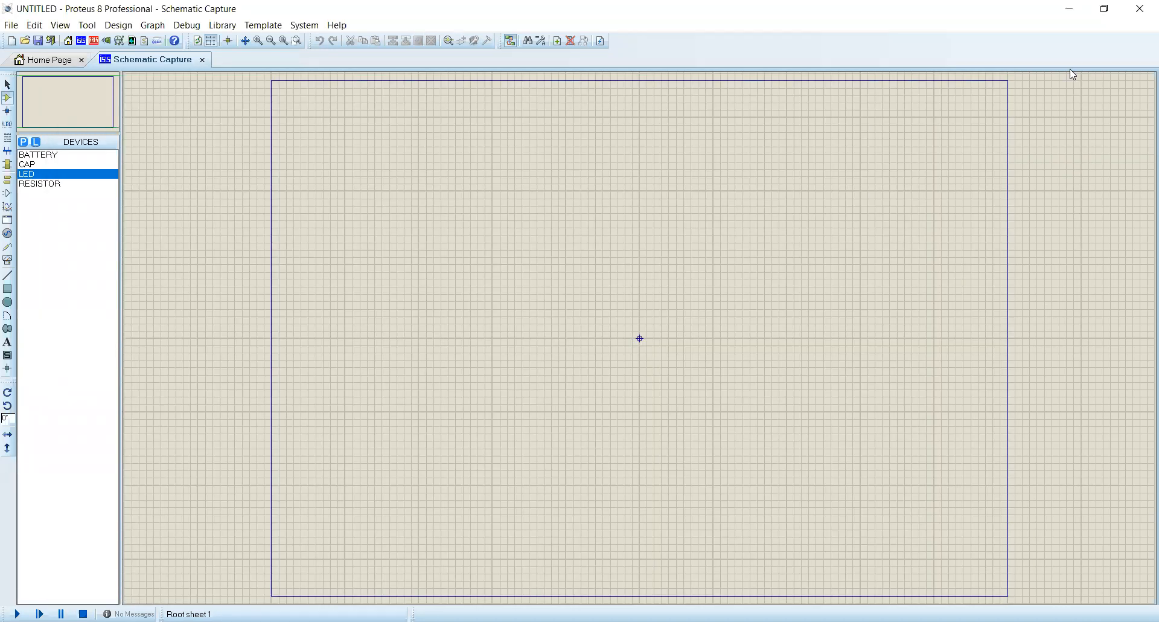
Preview the symbols of the picked BATTERY, CAP, LED and RESISTOR devices one after another.
left_click(75, 213)
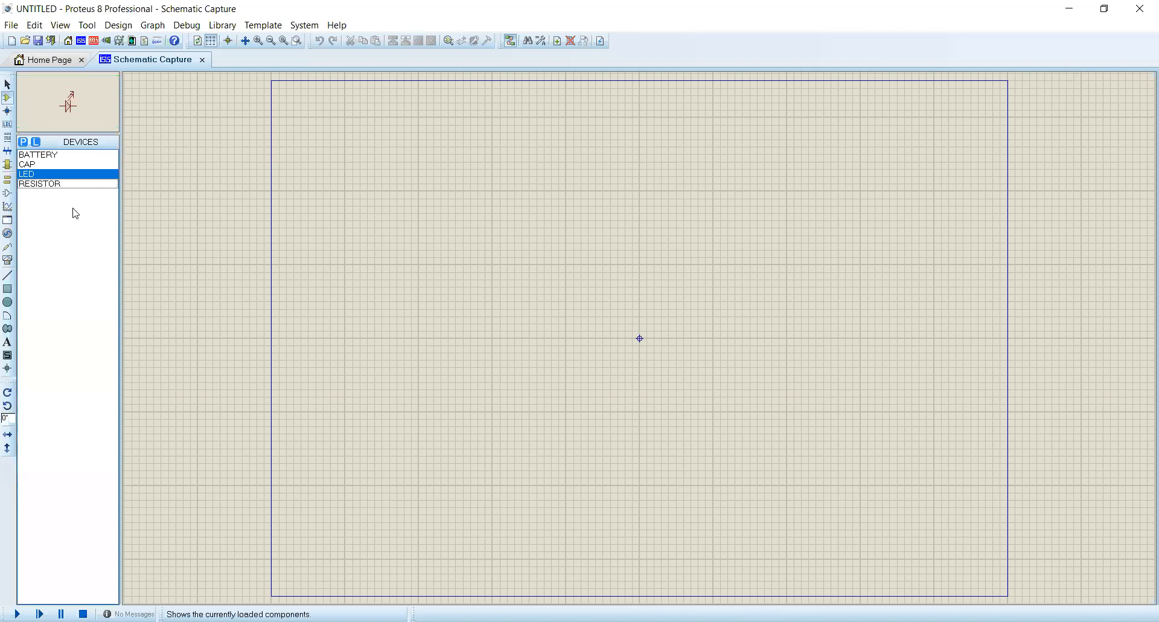
left_click(65, 160)
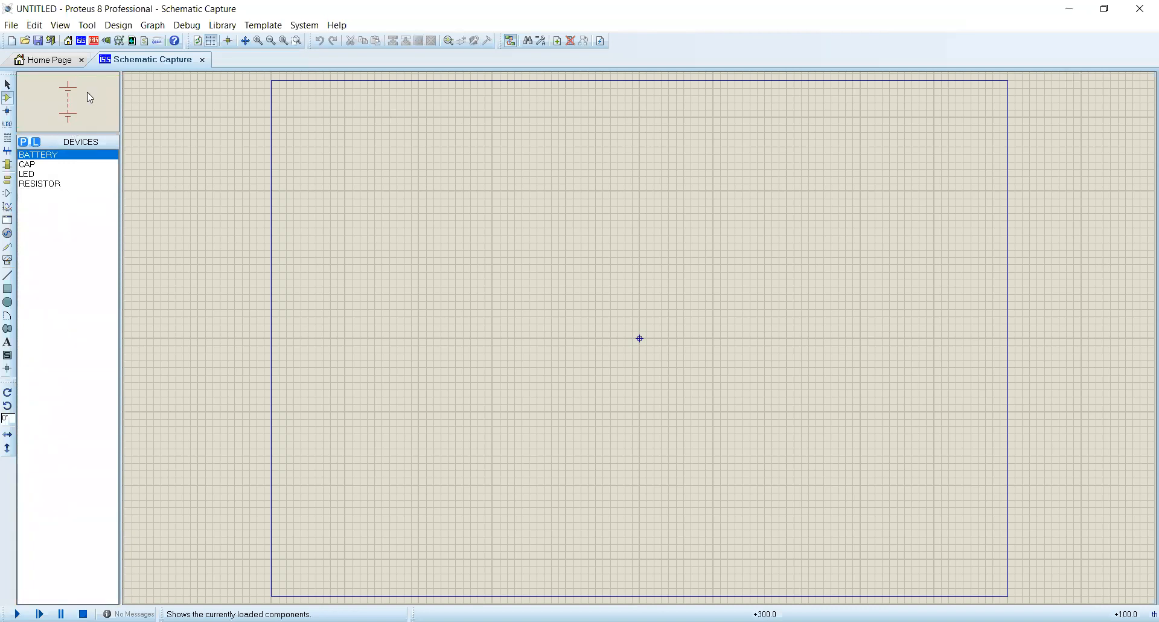
left_click(58, 166)
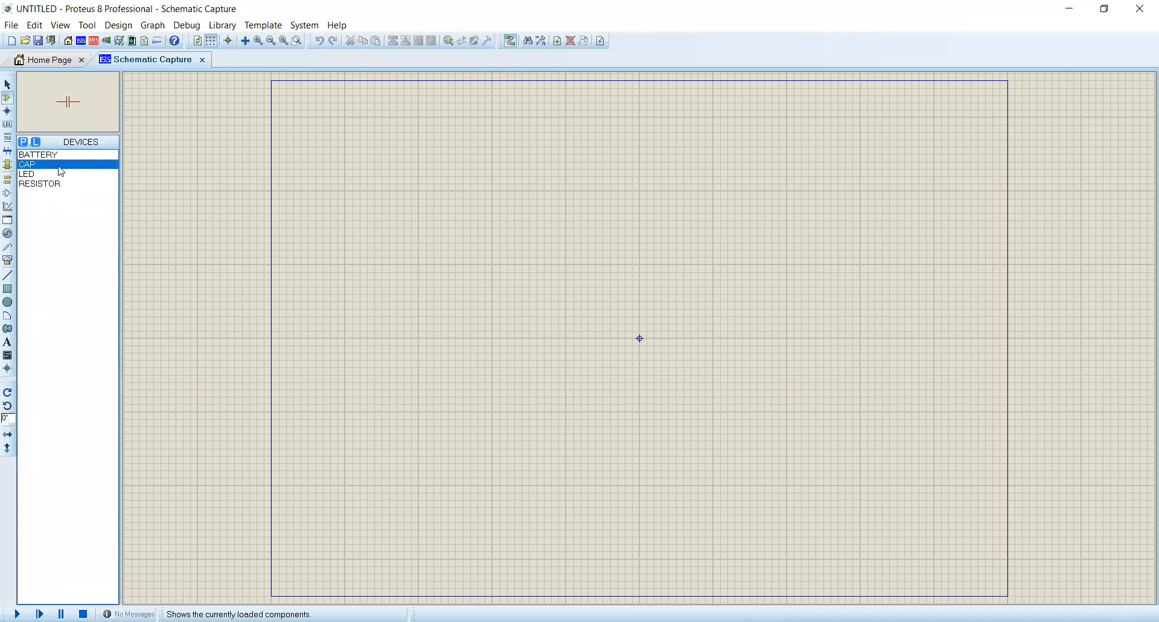
left_click(60, 175)
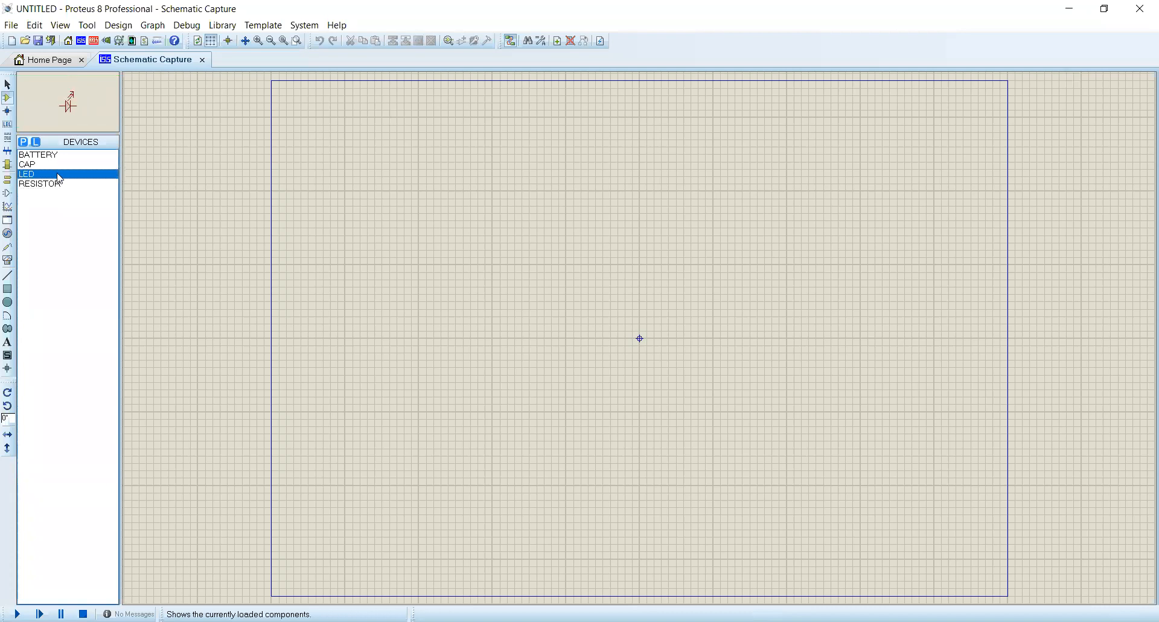
left_click(60, 184)
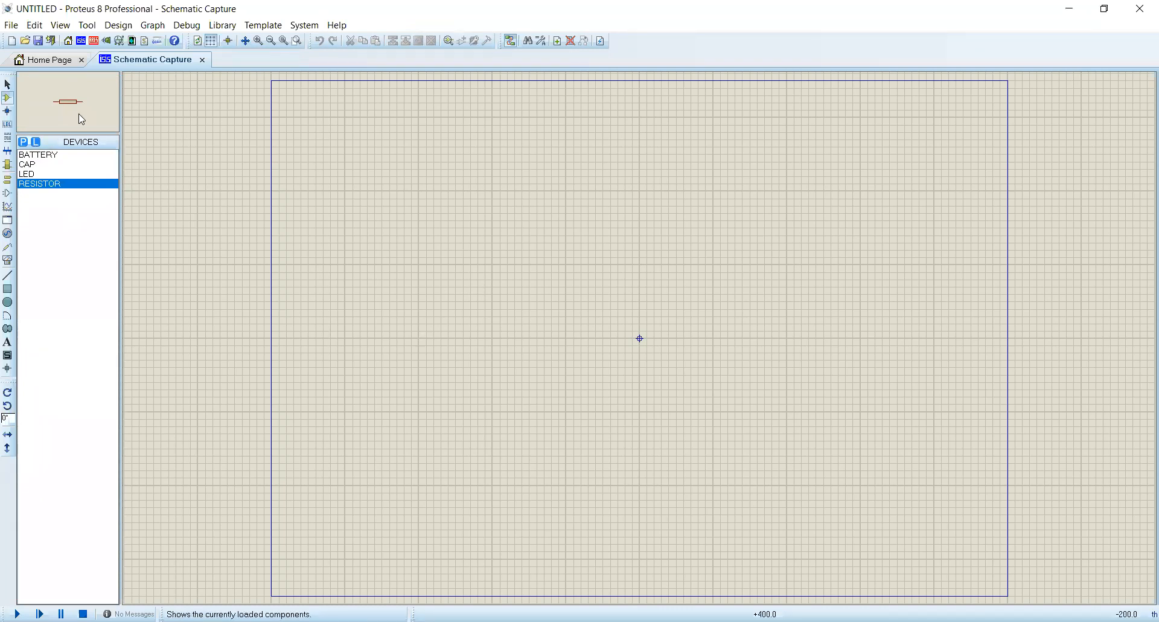
Place an LED in the upper-left part of the schematic sheet.
left_click(7, 113)
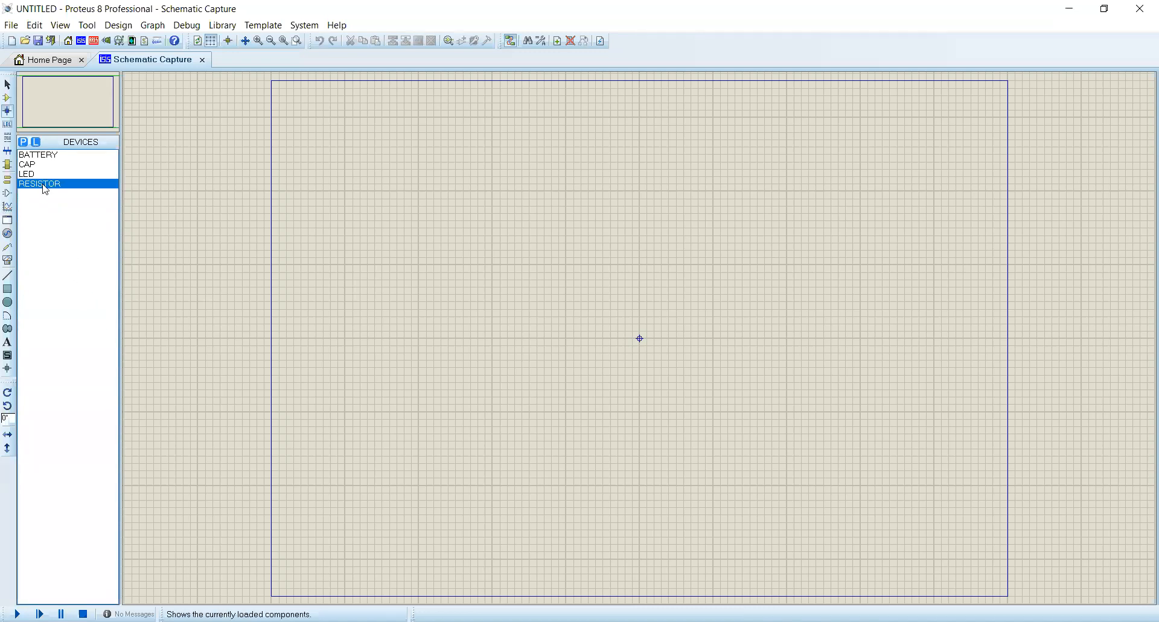
left_click(27, 174)
left_click(390, 266)
left_click(419, 266)
Place a BATTERY to the left of the LED and wire its lower terminal to the LED's cathode.
left_click(41, 155)
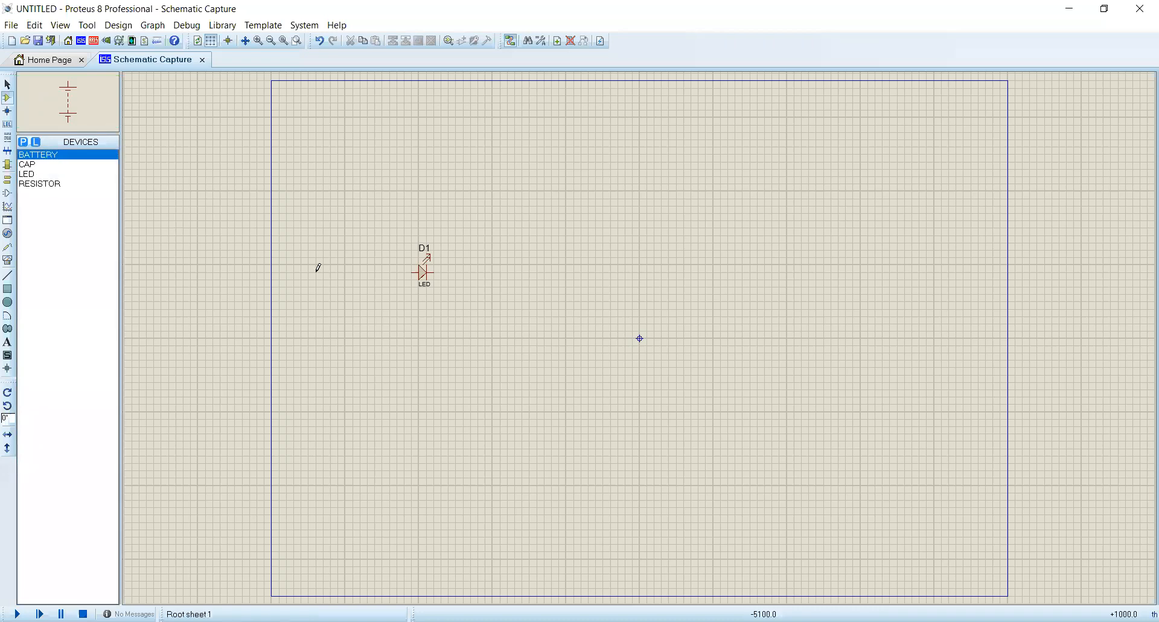
left_click(327, 234)
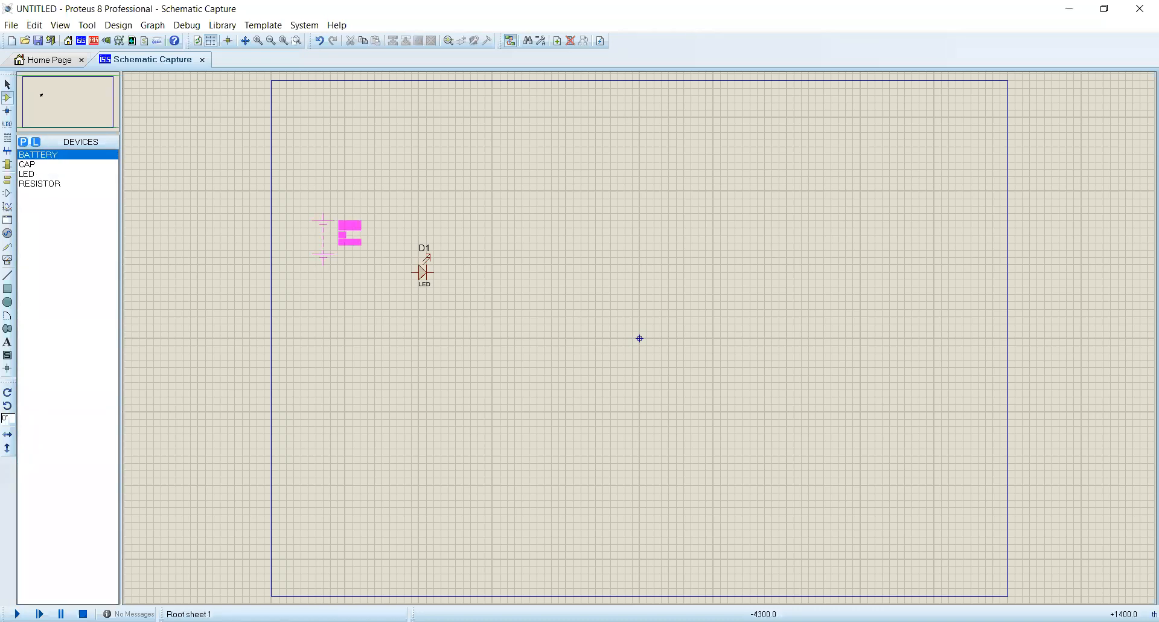
left_click(327, 236)
left_click(323, 263)
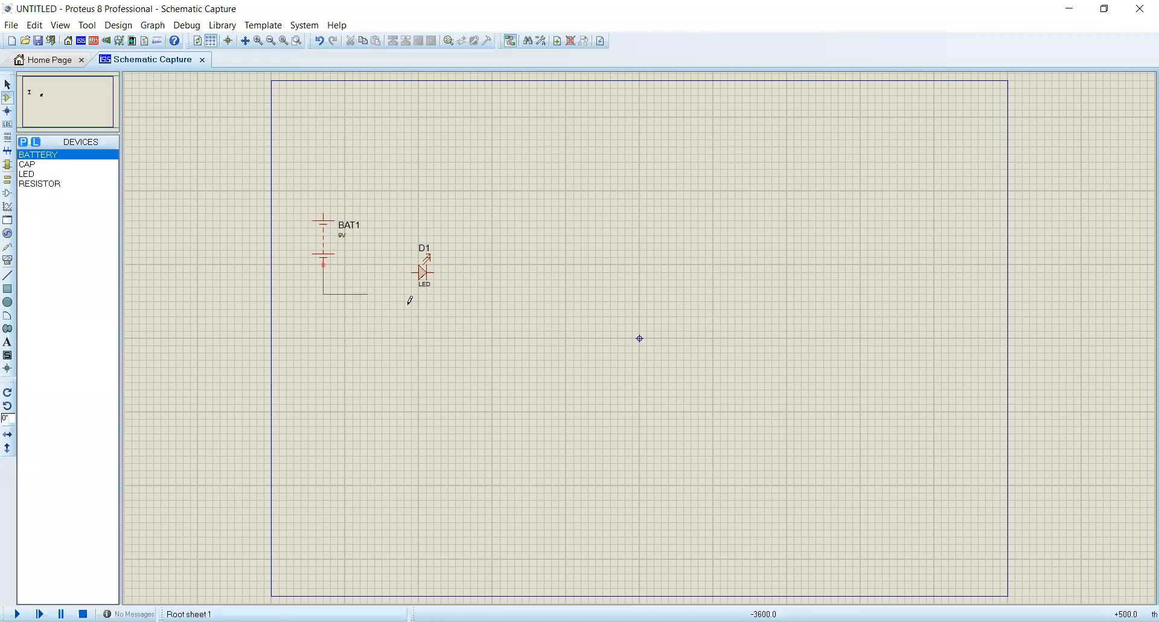
left_click(433, 275)
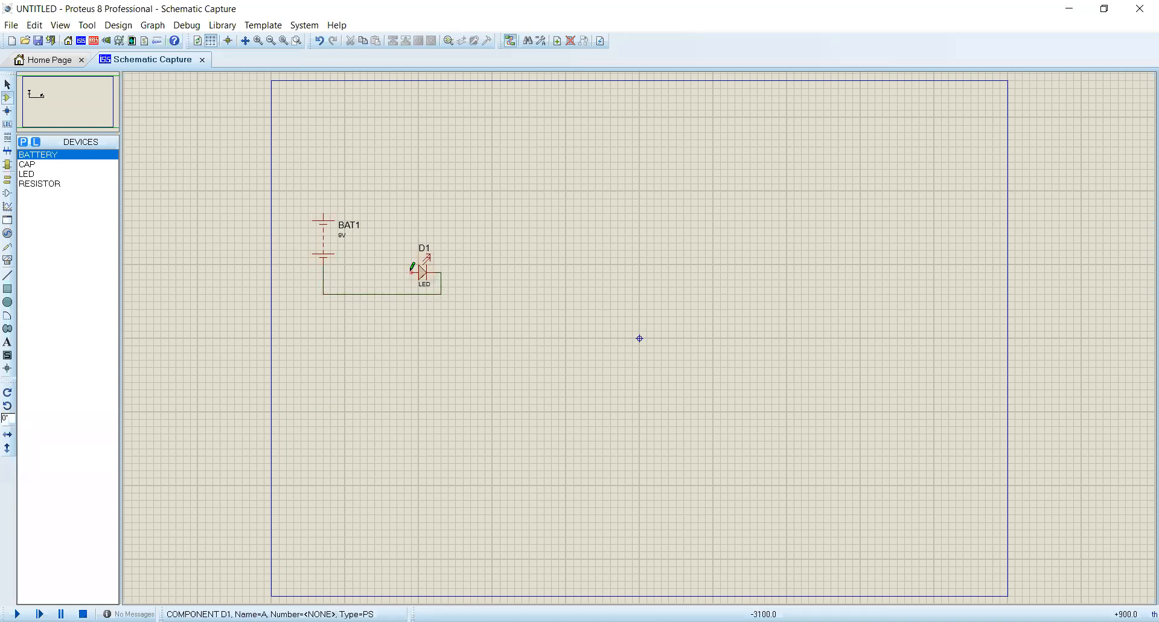
left_click(412, 269)
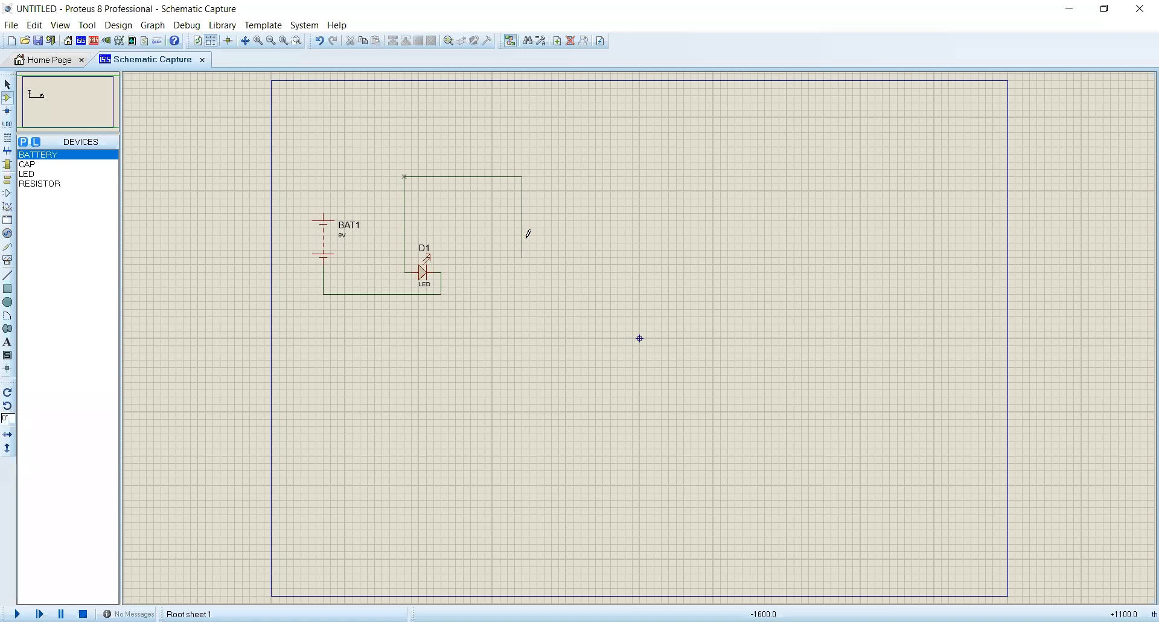
left_click(611, 155)
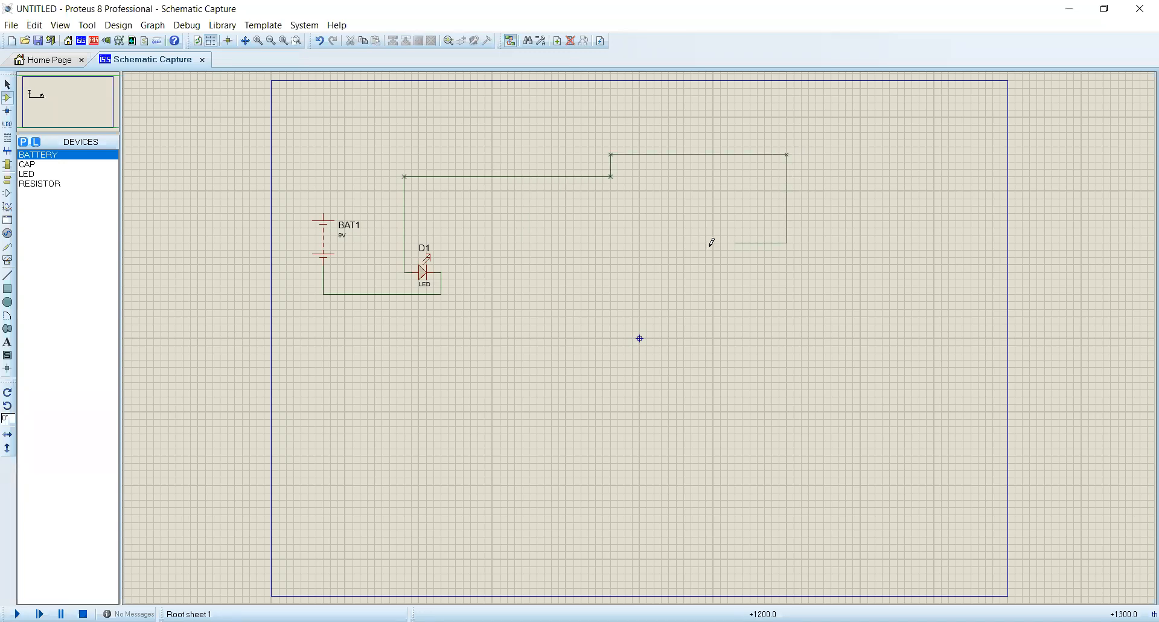
left_click(671, 220)
left_click(642, 272)
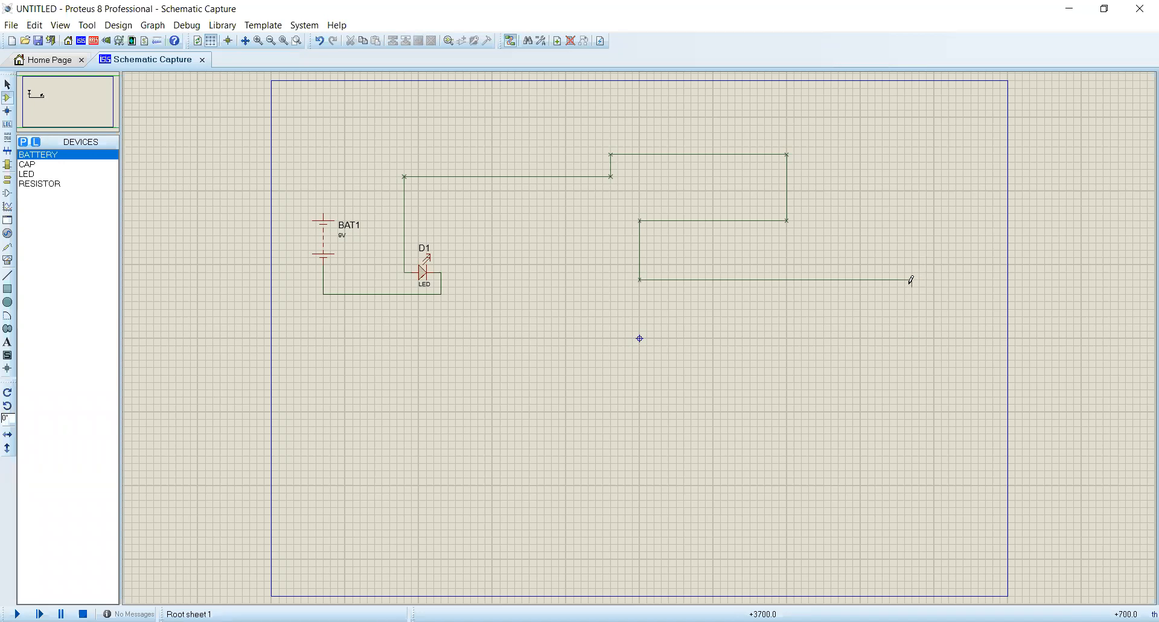
right_click(911, 280)
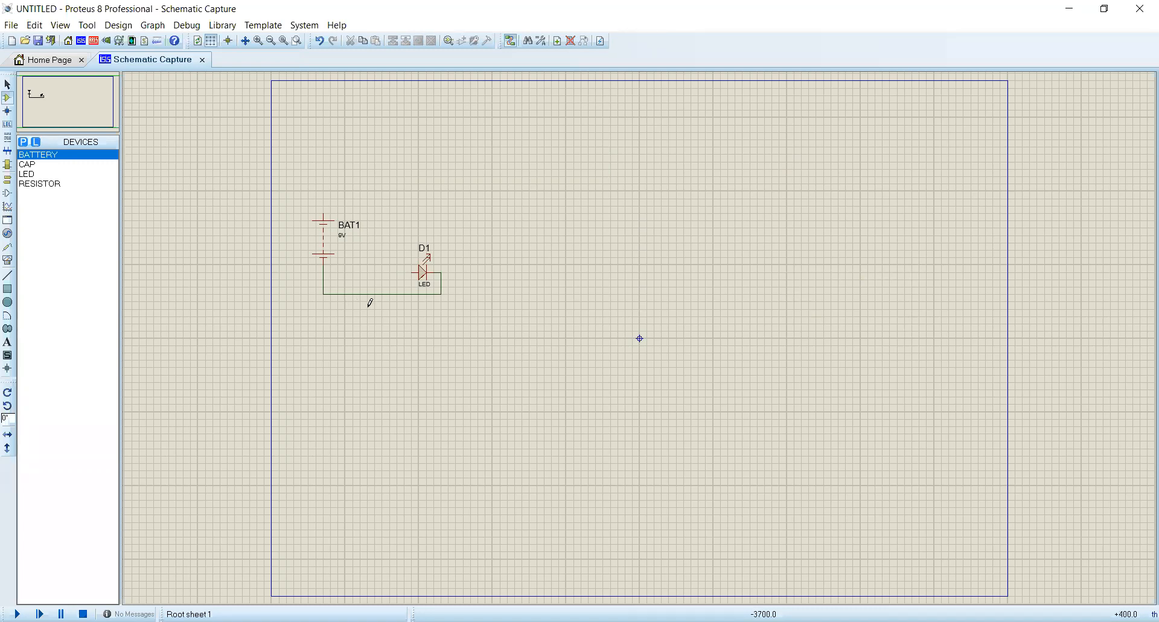
Label the wire between the battery and the LED as "wire 1" in Wire Label mode.
left_click(6, 111)
left_click(9, 125)
left_click(368, 294)
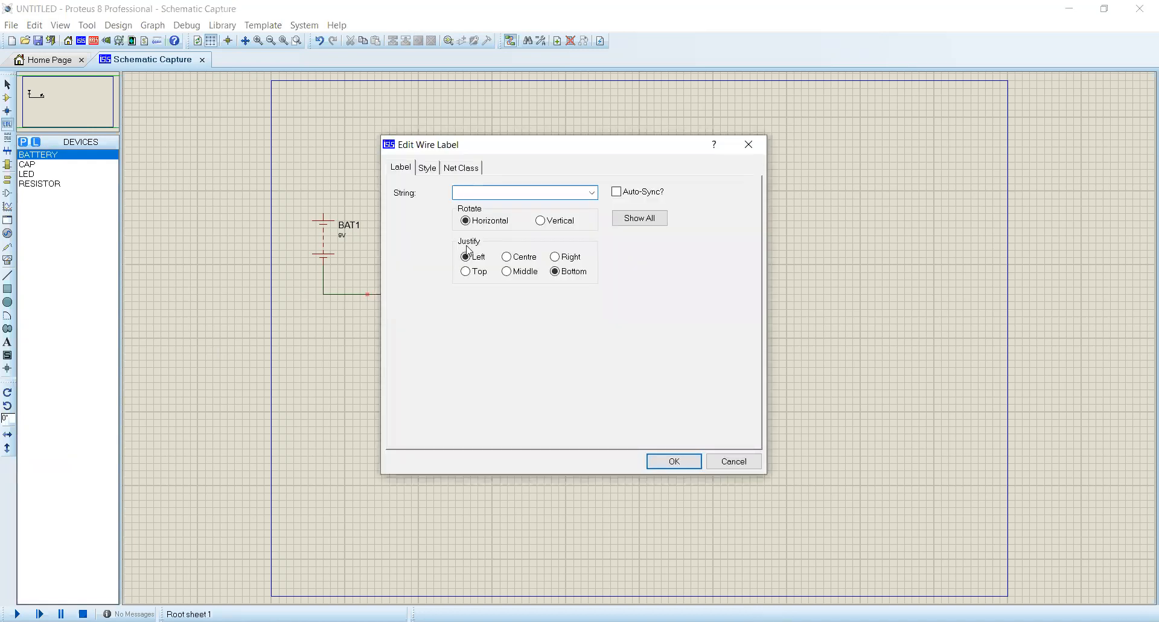
type("wire 1")
key("Return")
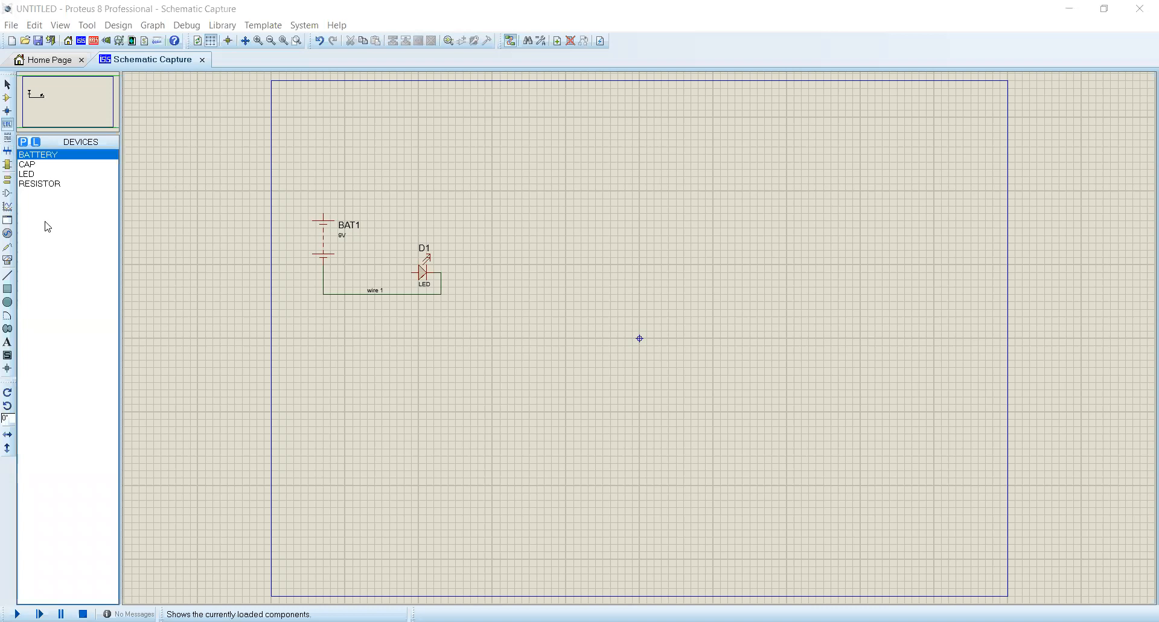
Place a text script reading "DLF Lab 1" on the sheet above the battery.
left_click(8, 139)
left_click(326, 129)
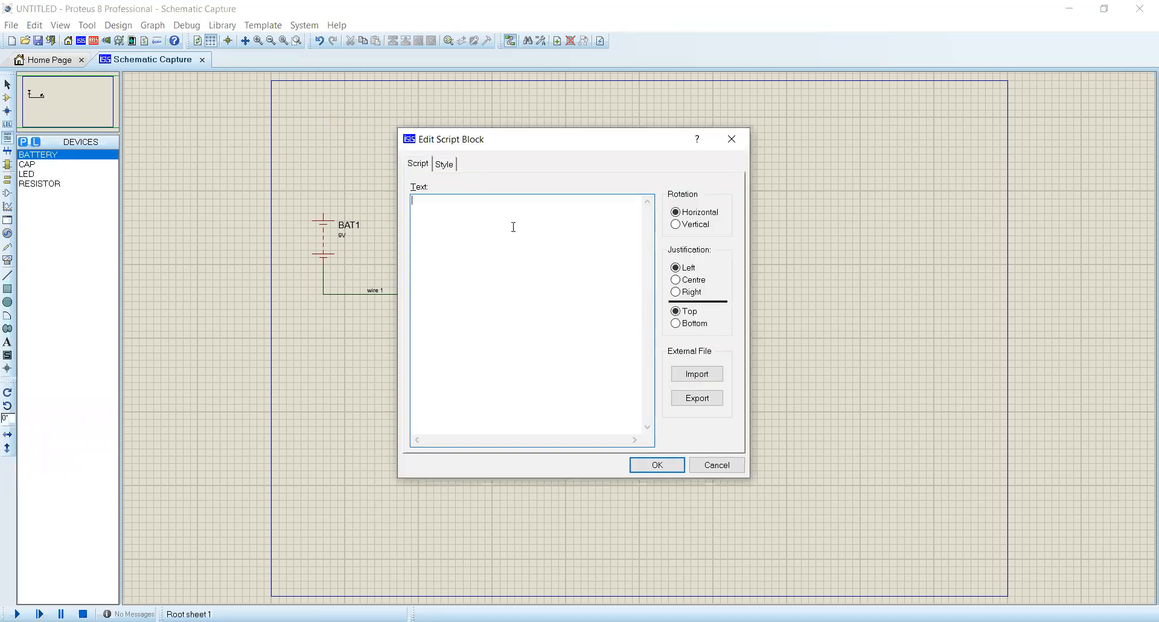
type("DLF Lab 1")
key("Return")
left_click(655, 466)
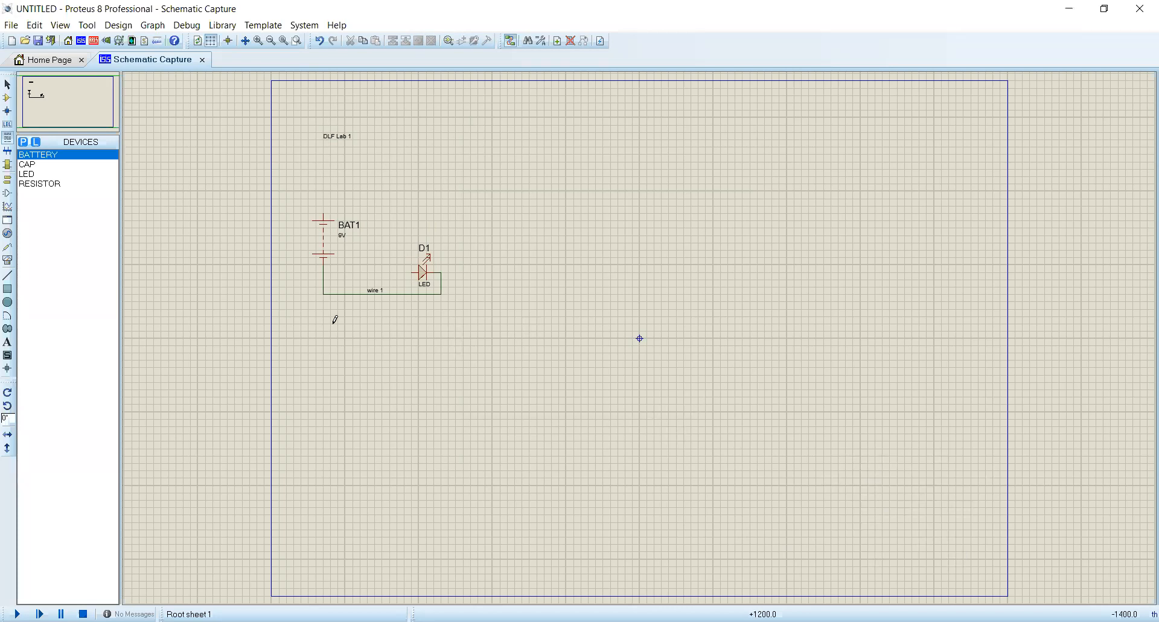
Try drawing a bus with one corner in the open area beside the LED, and abandon it.
left_click(9, 154)
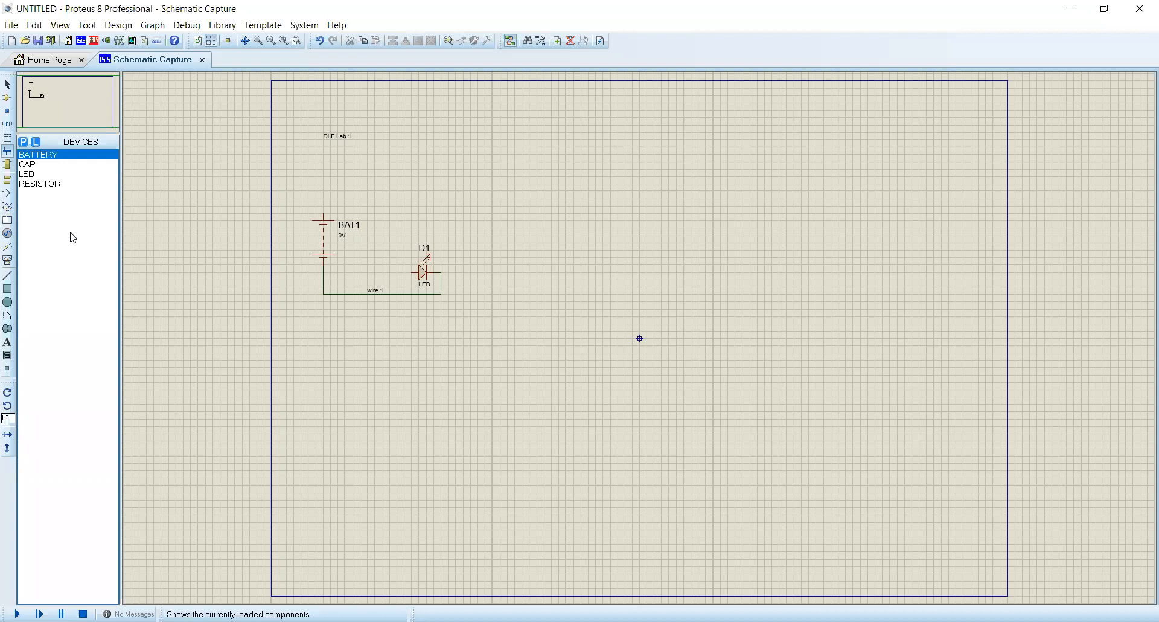
left_click_drag(515, 331, 518, 180)
left_click(516, 183)
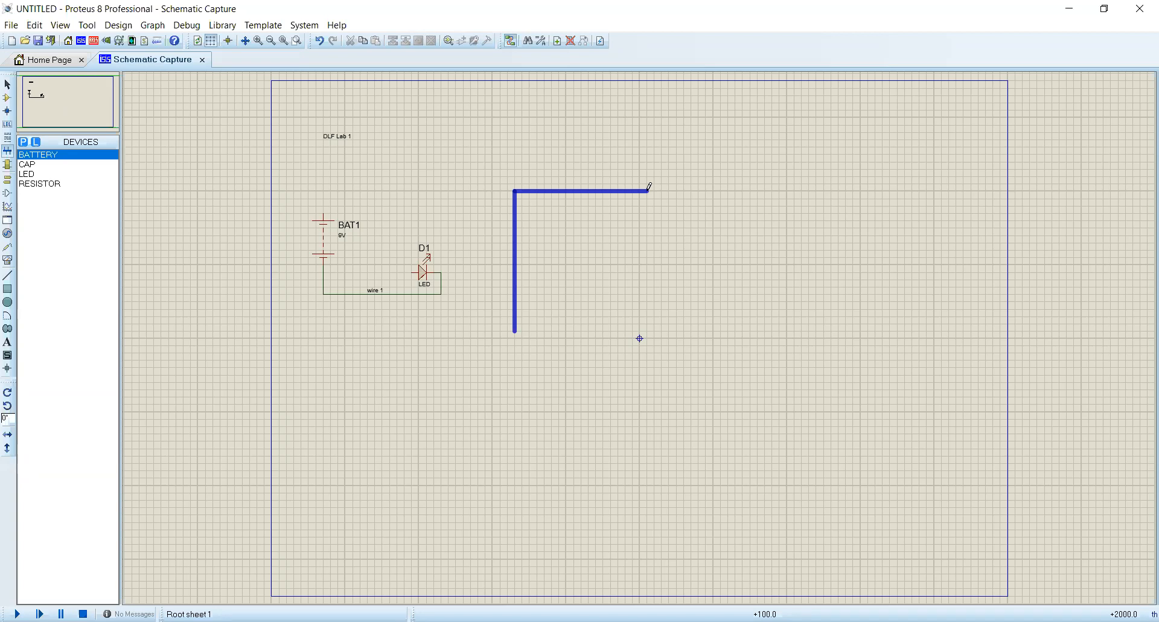
right_click(329, 131)
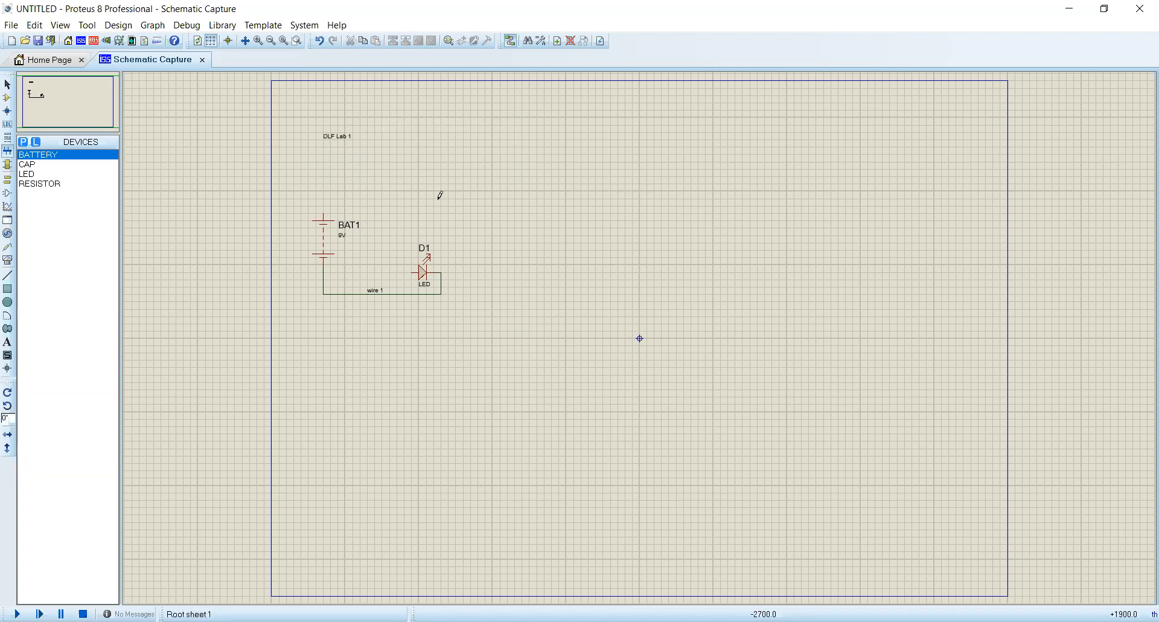
Look through the subcircuit ports, and preview the INPUT, OUTPUT, POWER and GROUND terminal symbols.
left_click(8, 166)
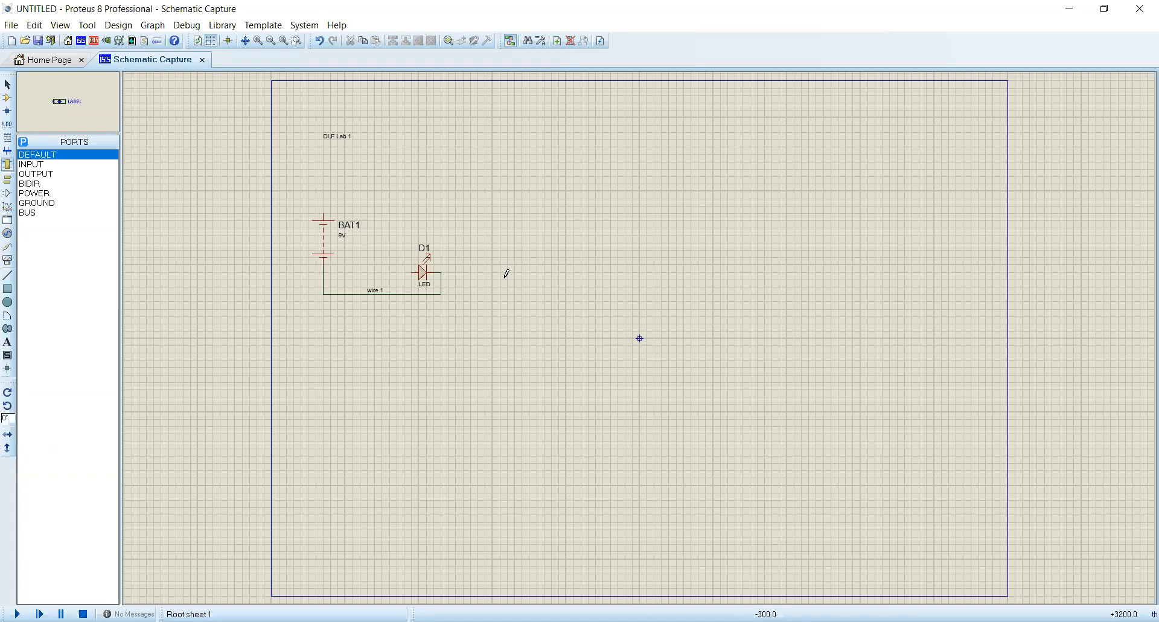
left_click(9, 166)
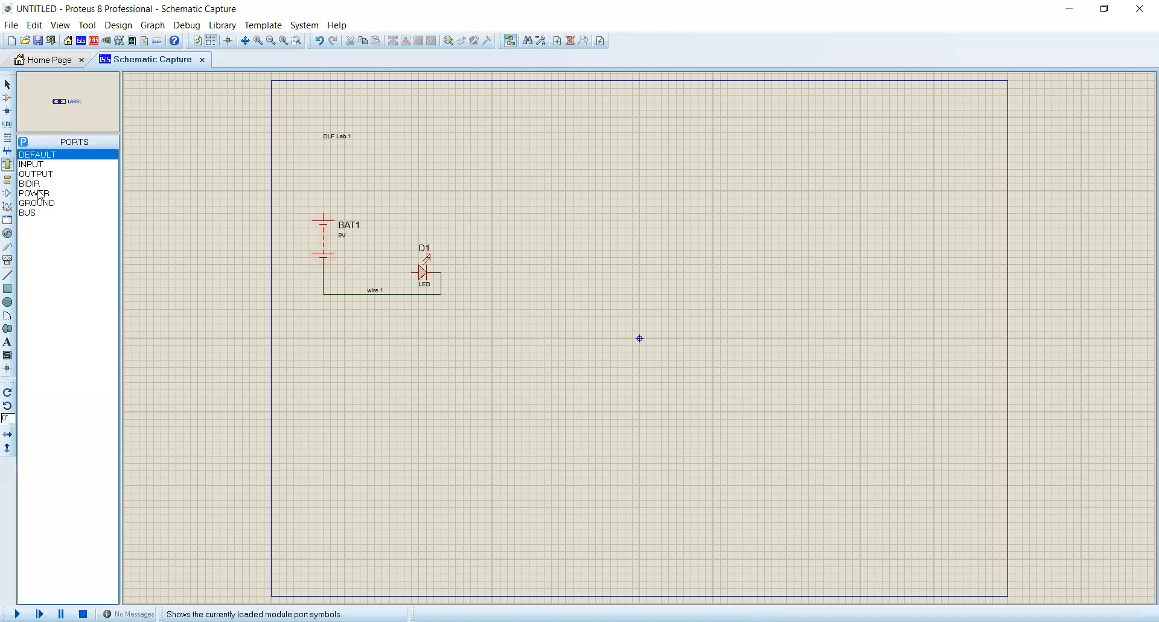
left_click(6, 180)
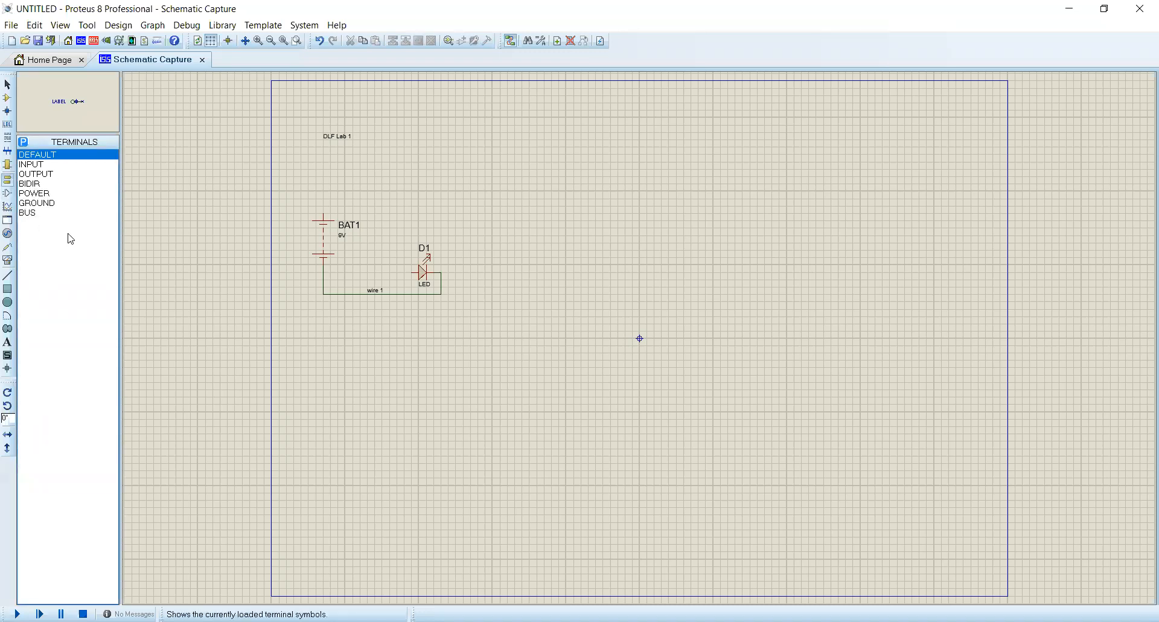
left_click(46, 165)
left_click(52, 175)
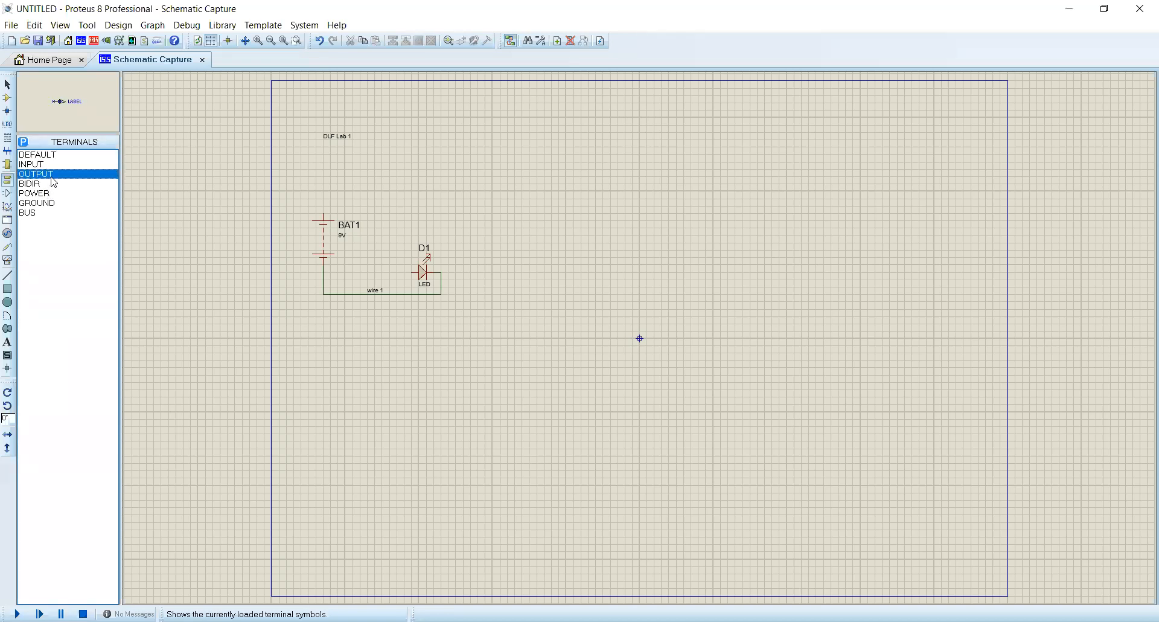
left_click(53, 195)
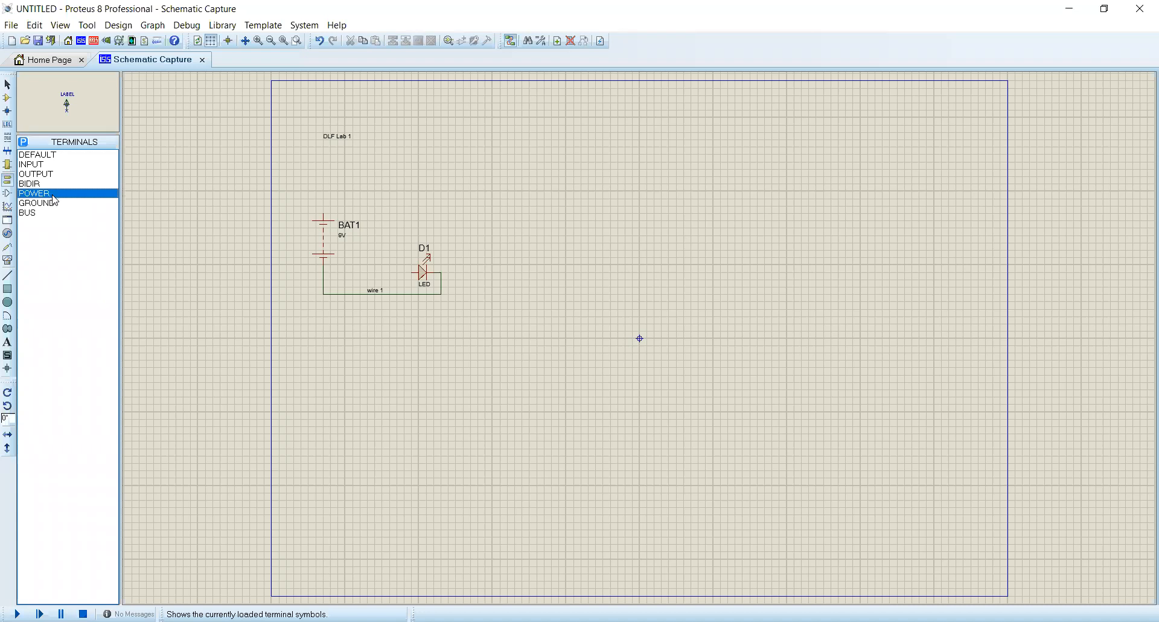
left_click(55, 204)
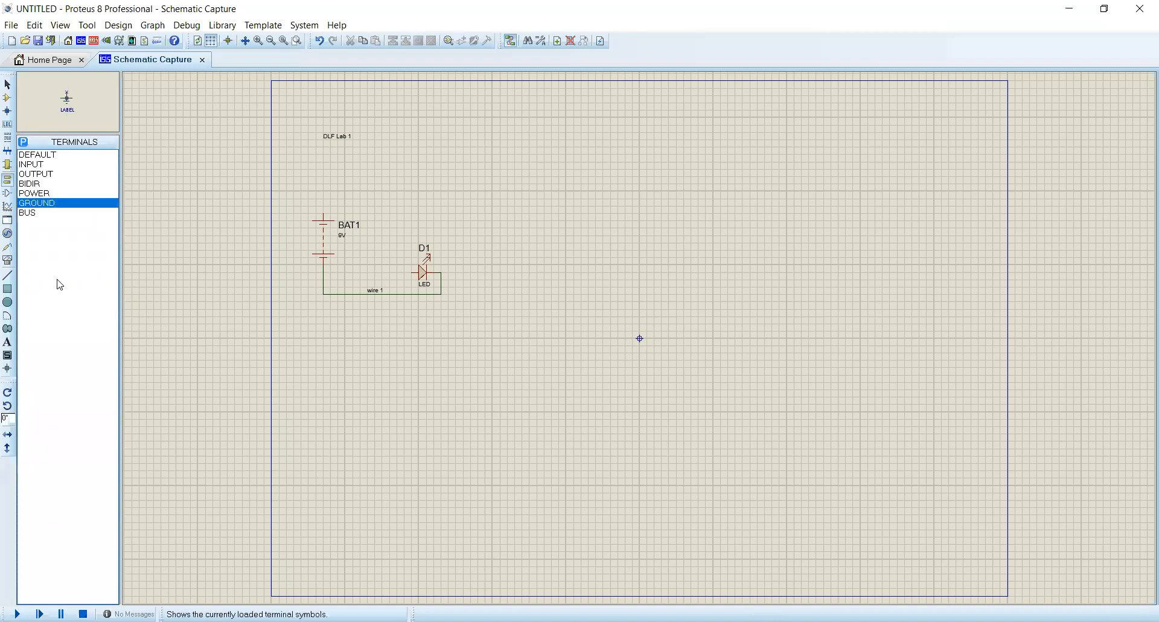
Preview the INVERT and POSCLK device pins and view the available simulation graph types.
left_click(8, 195)
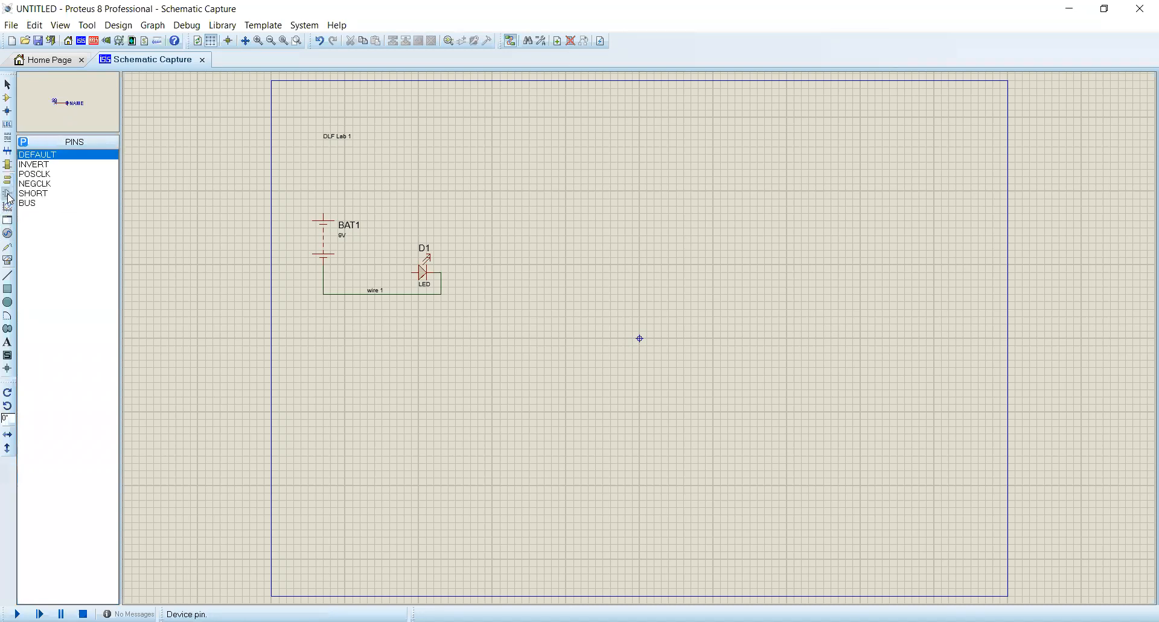
left_click(63, 164)
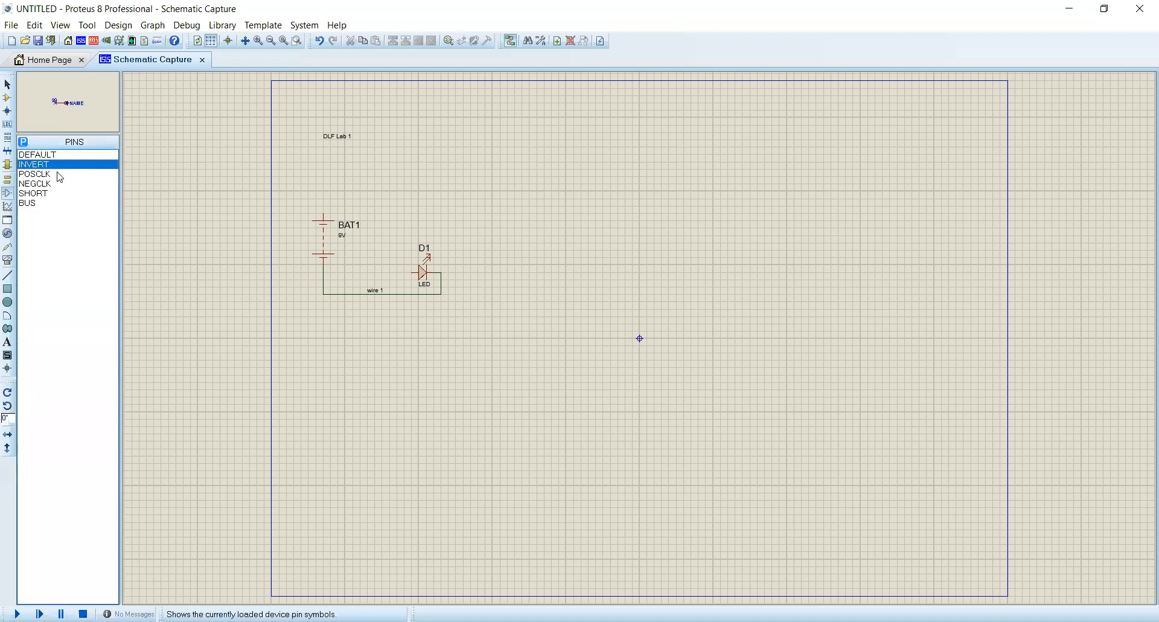
left_click(62, 174)
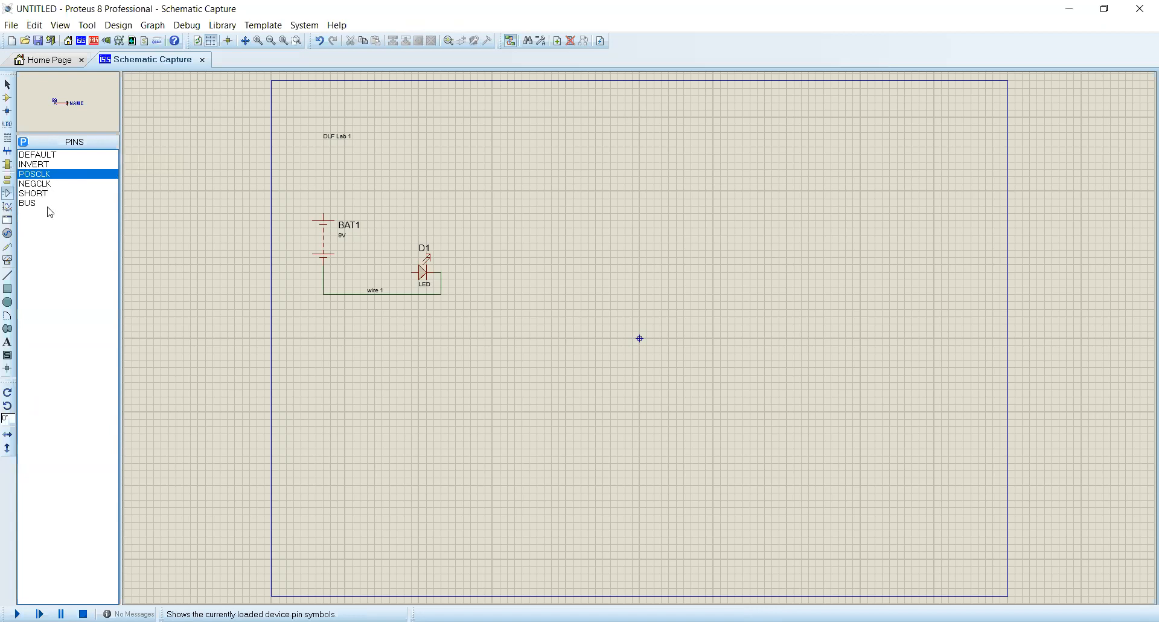
left_click(8, 207)
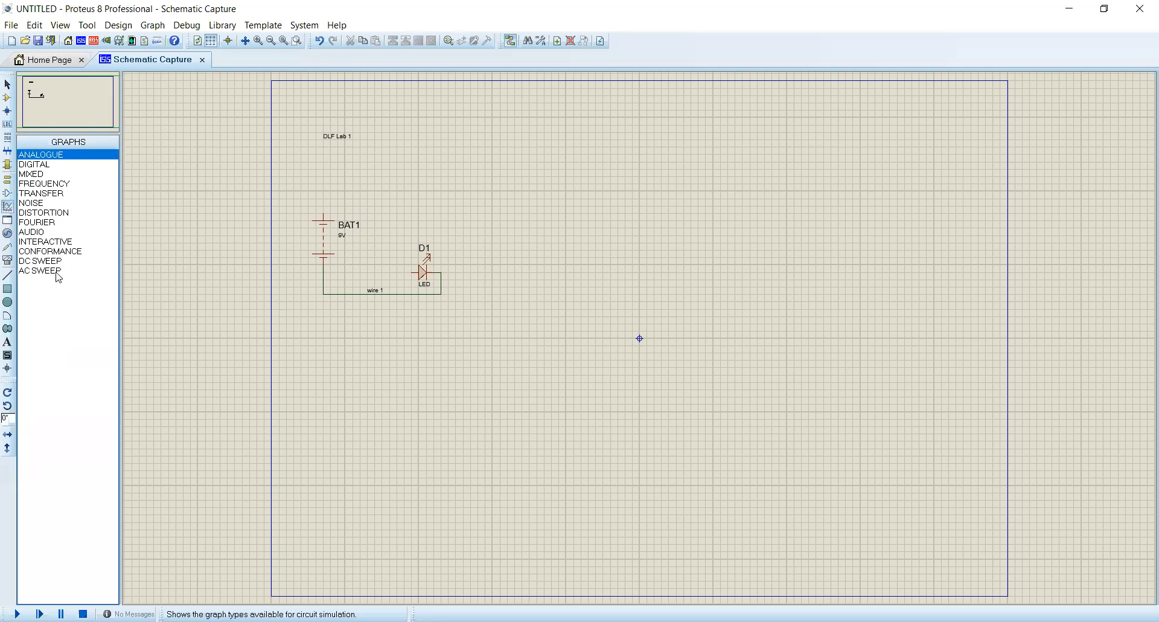
Place a SINE generator on the sheet to the right of the "DLF Lab 1" text.
left_click(7, 234)
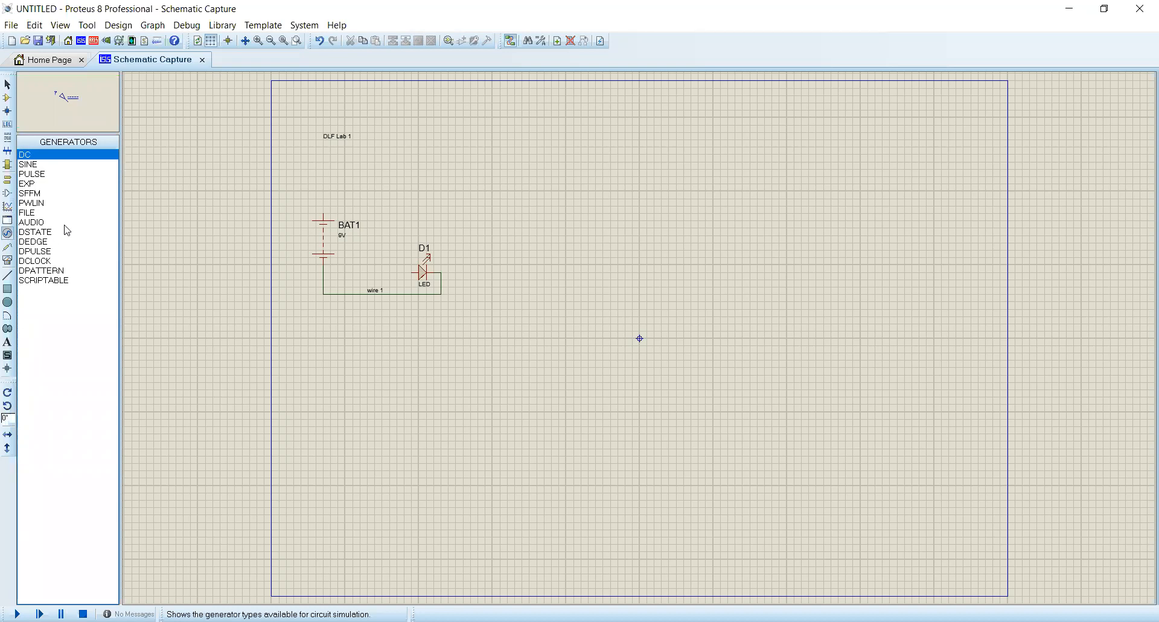
left_click(37, 164)
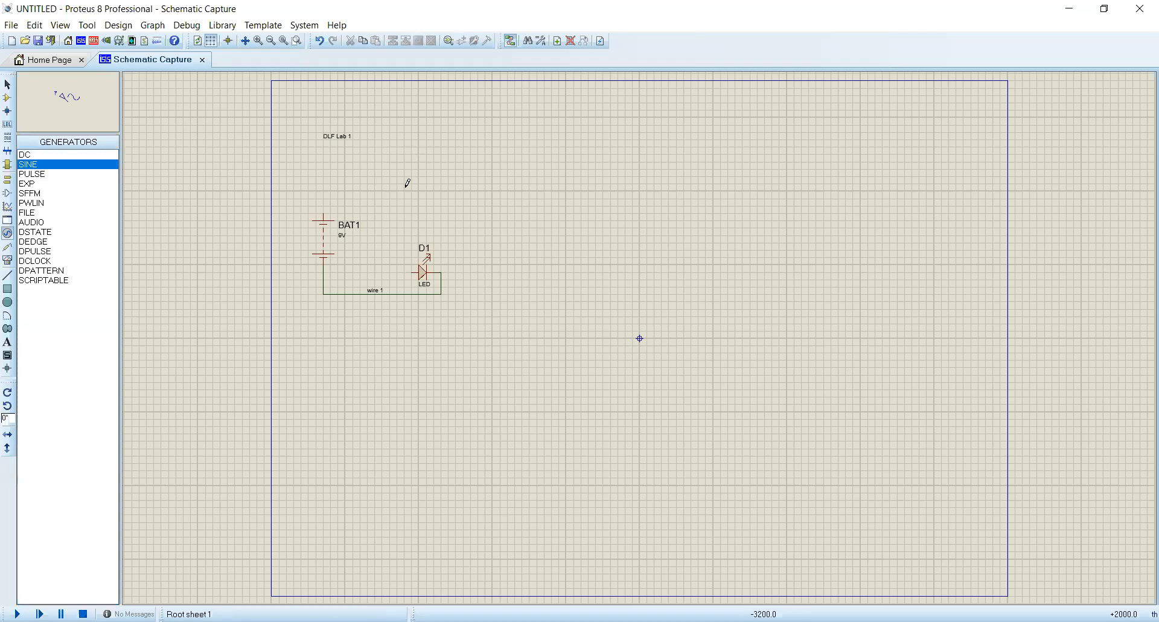
left_click(6, 249)
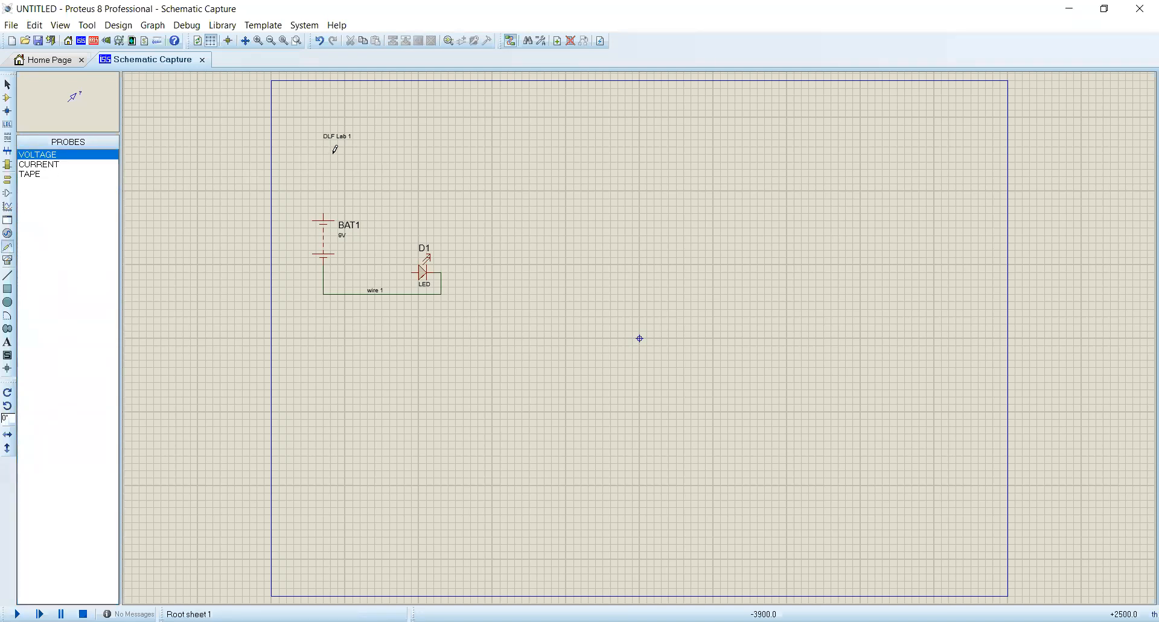
left_click(7, 233)
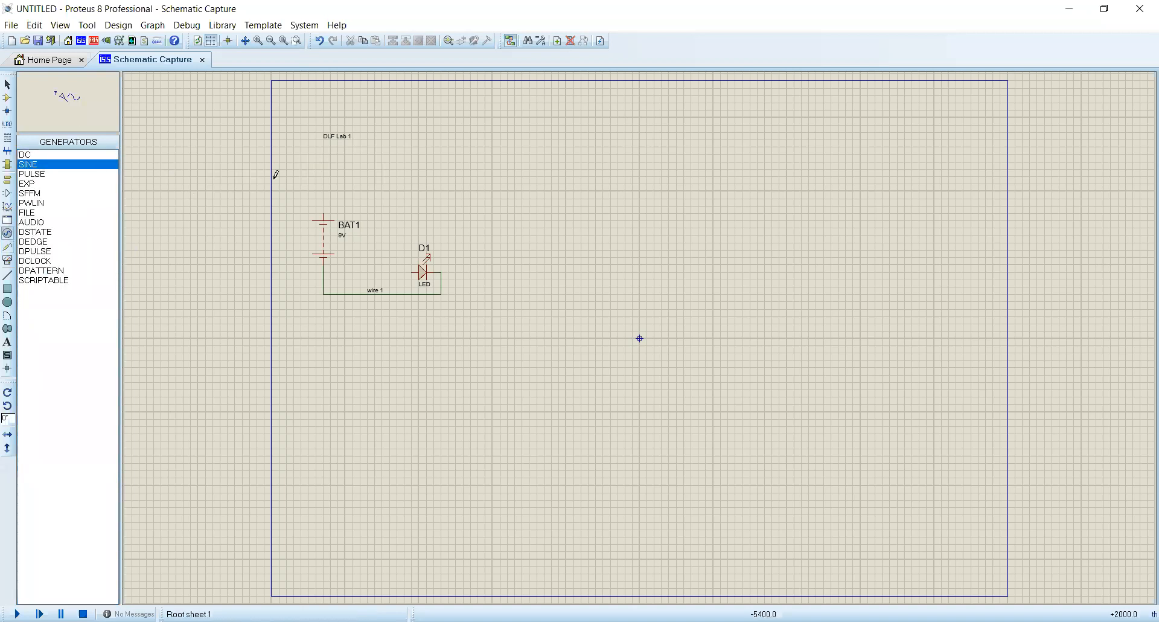
left_click(397, 154)
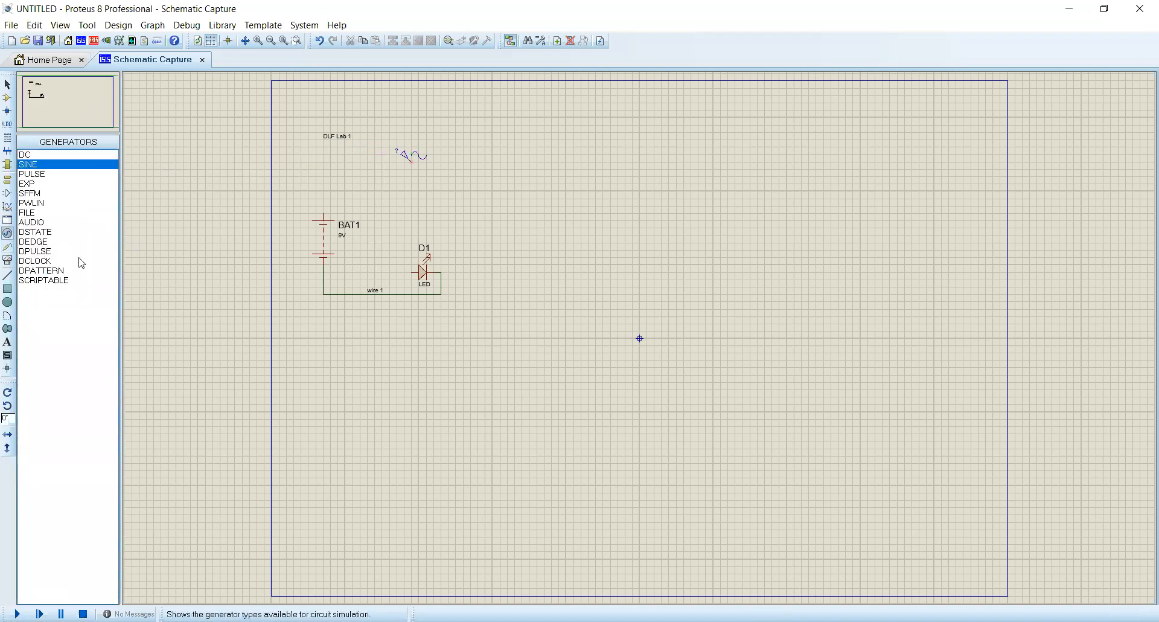
Place a VOLTAGE probe to the right of the sine generator and wire it to the generator's terminal.
left_click(7, 247)
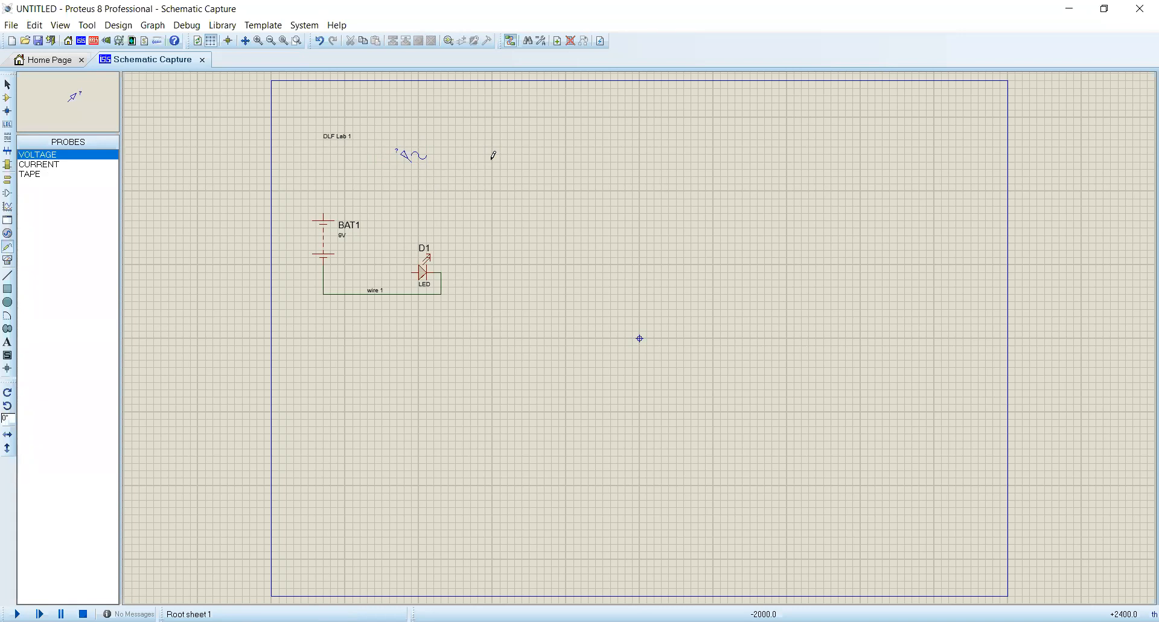
left_click(10, 233)
left_click(36, 165)
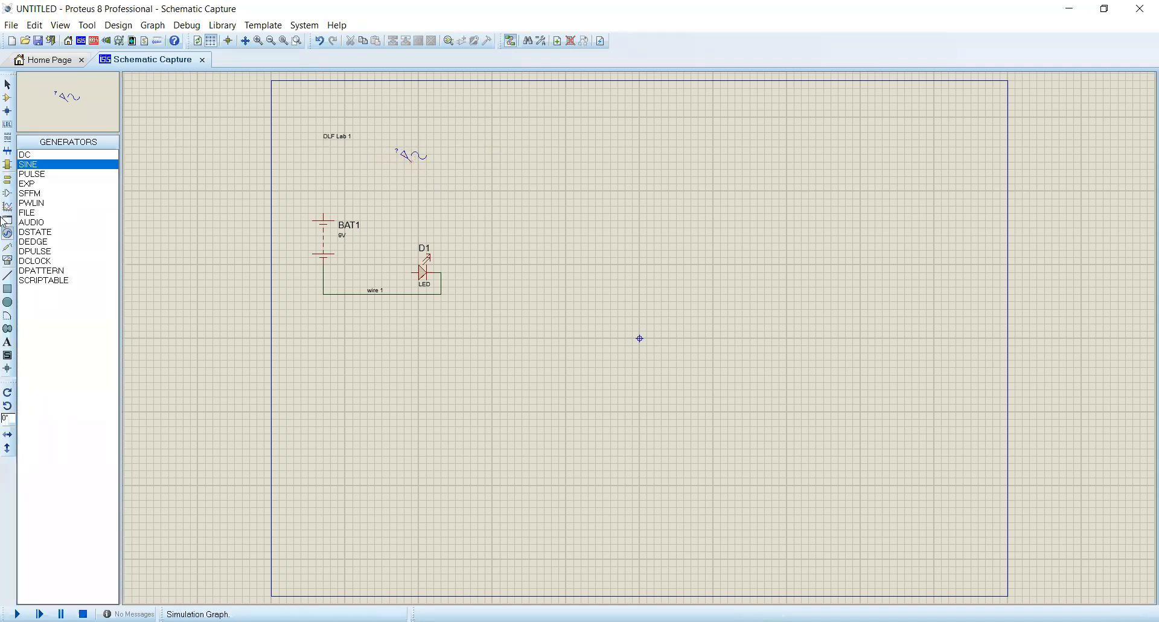
left_click(8, 246)
left_click(490, 149)
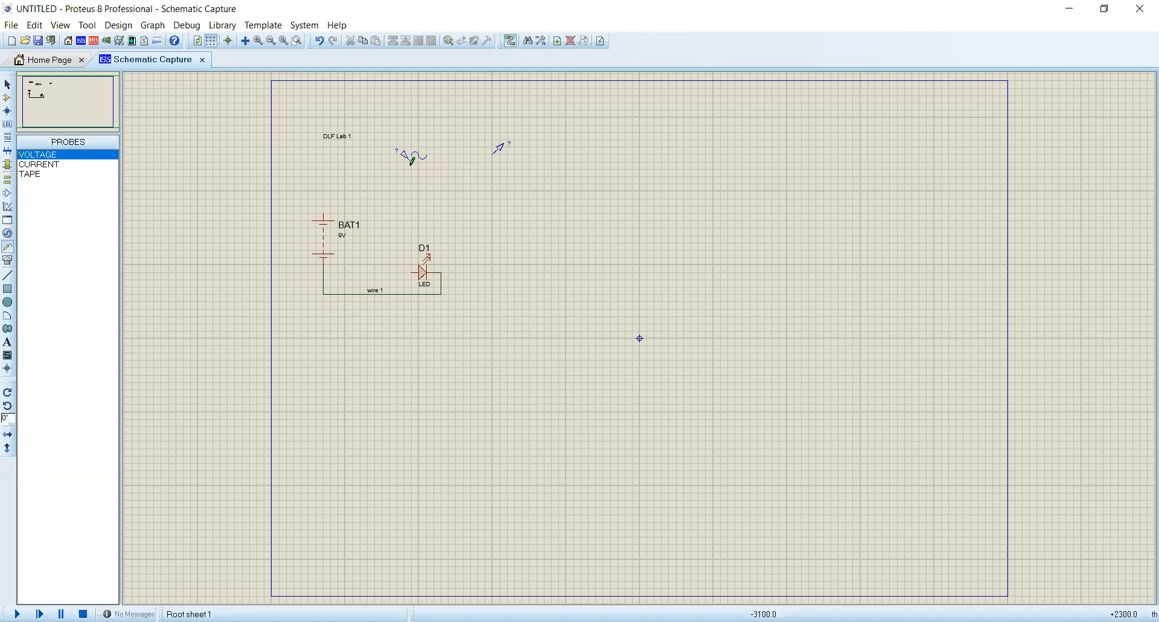
left_click(493, 154)
left_click(422, 161)
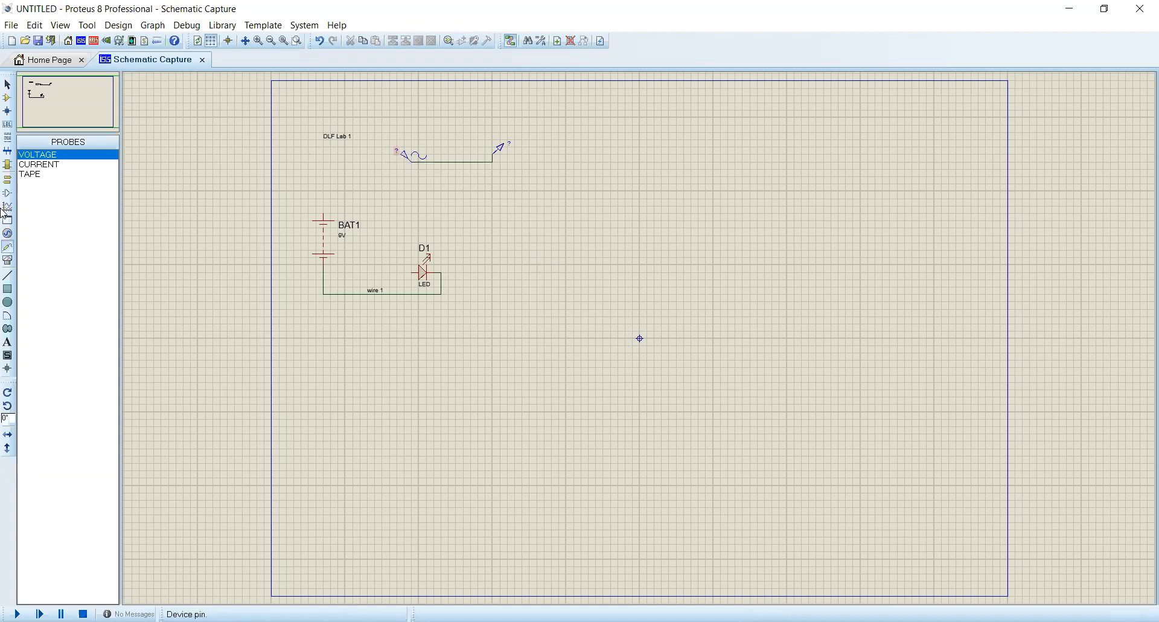
Delete the battery, the LED and the labelled wire between them.
left_click(7, 84)
left_click_drag(294, 192, 487, 328)
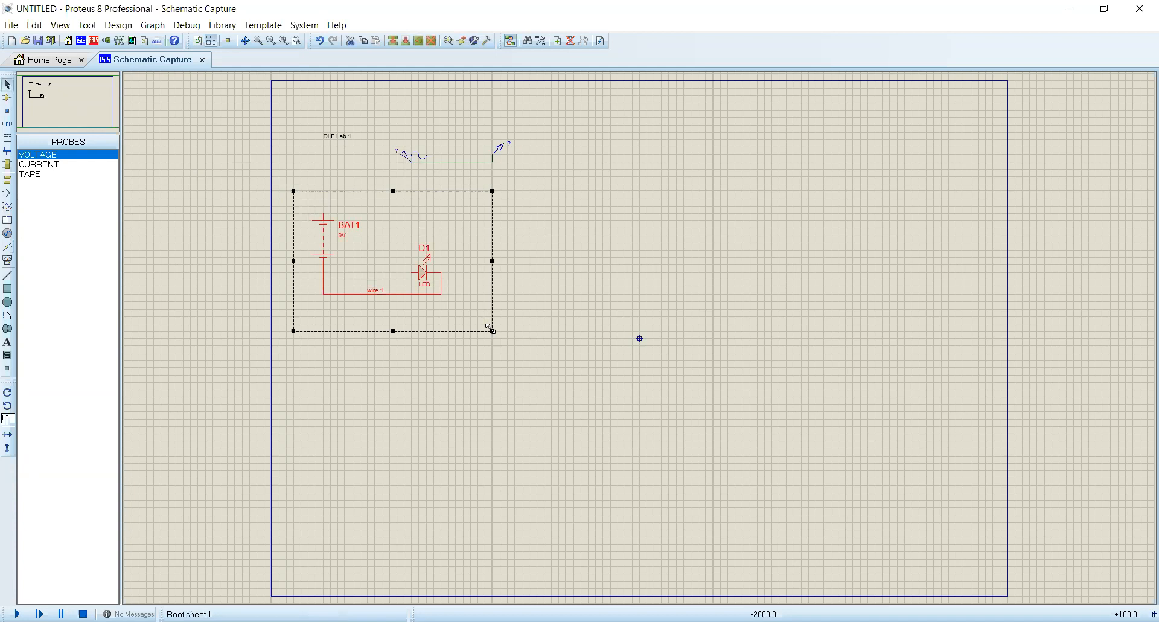
key("Delete")
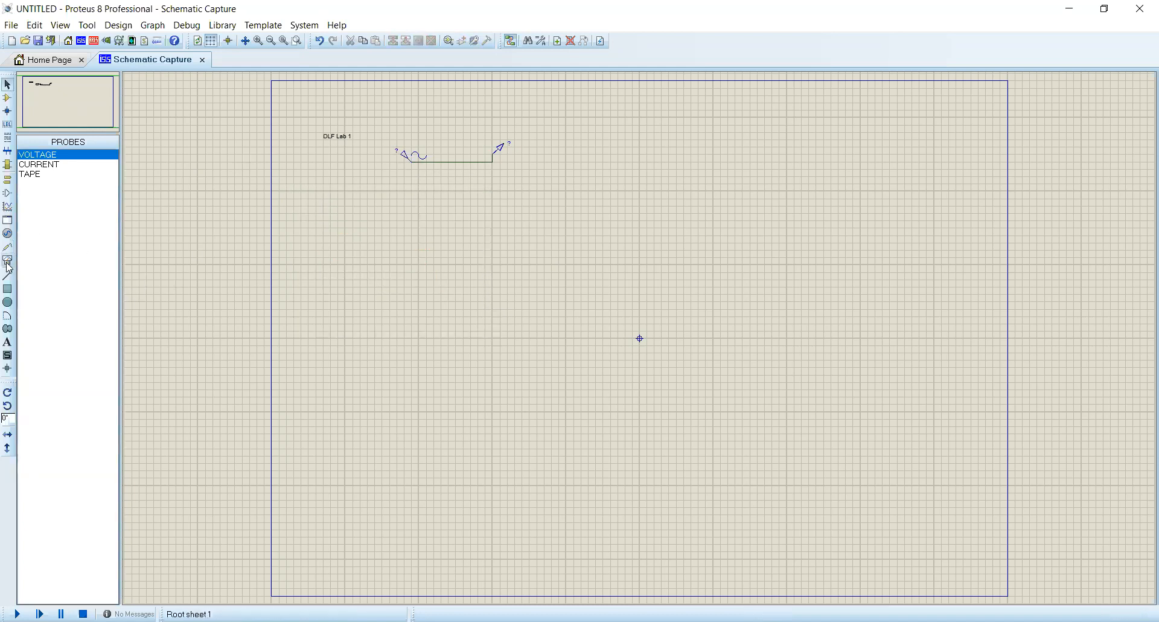
Draw an ANALOGUE simulation graph in the middle of the sheet, below the generator and probe.
left_click(7, 206)
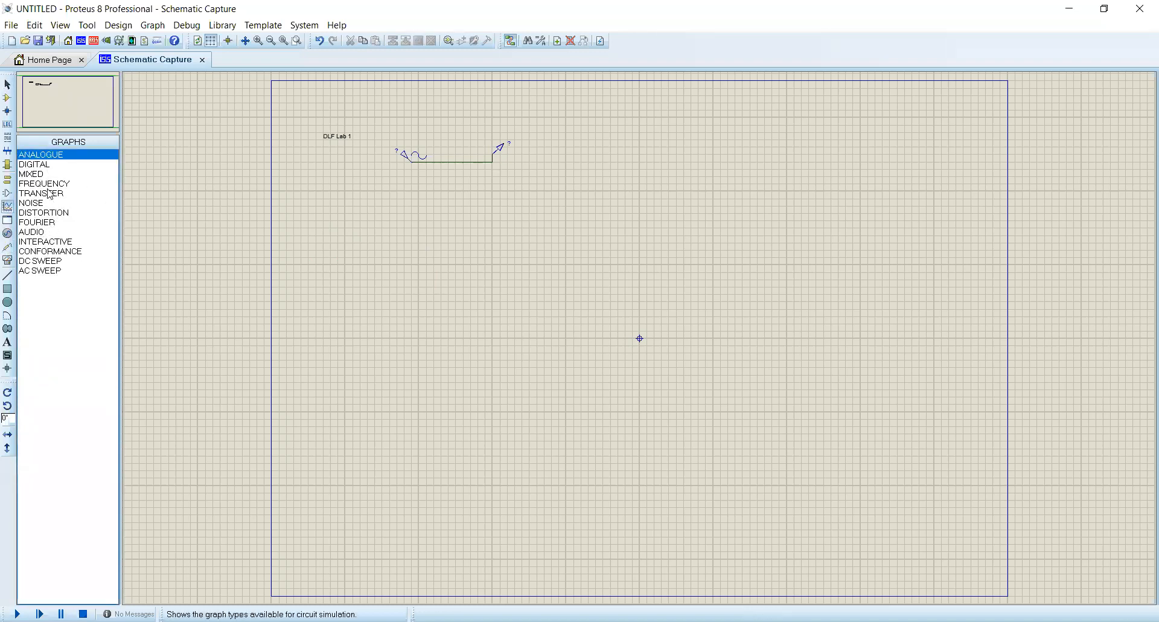
left_click_drag(456, 212, 750, 405)
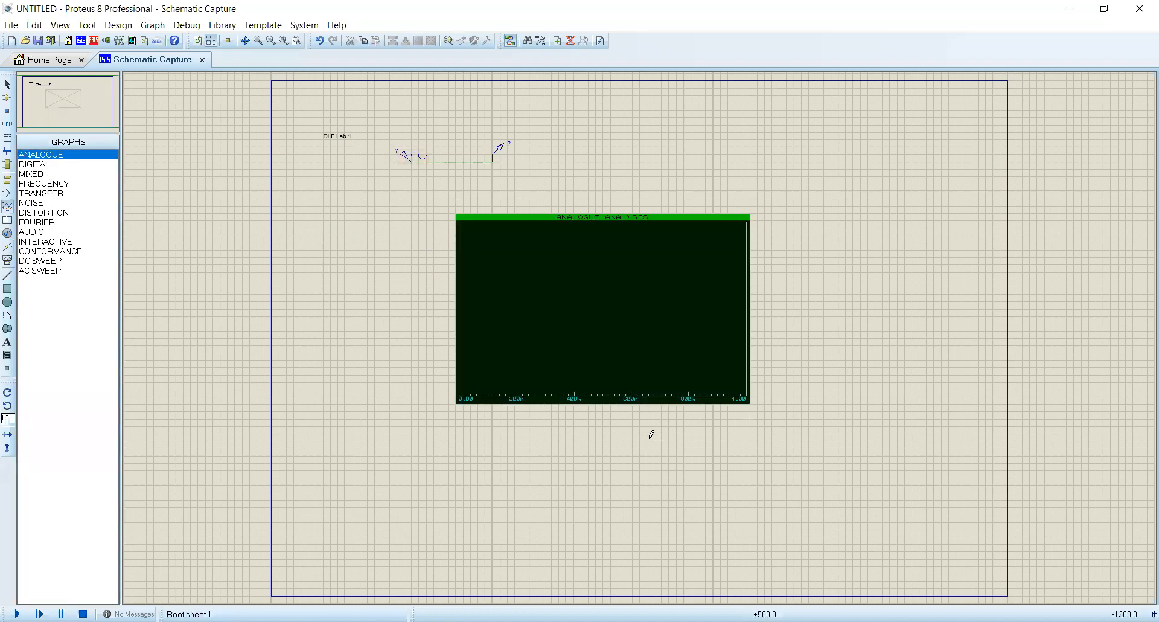
Name both the sine generator and the voltage probe "sine" in their properties.
left_click(398, 157)
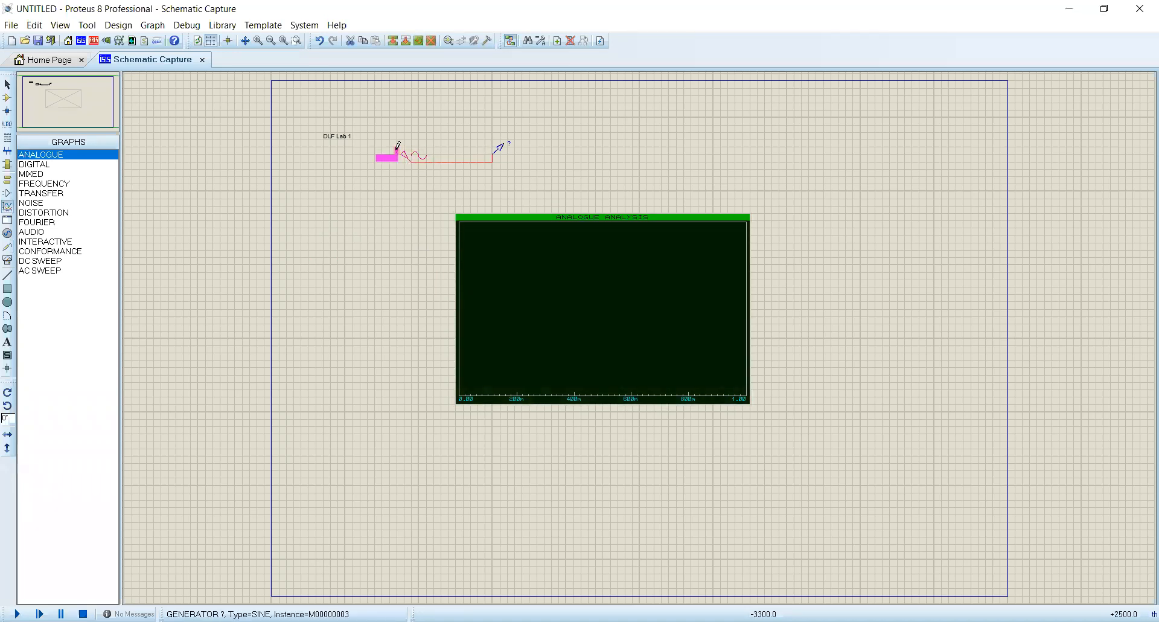
left_click(421, 175)
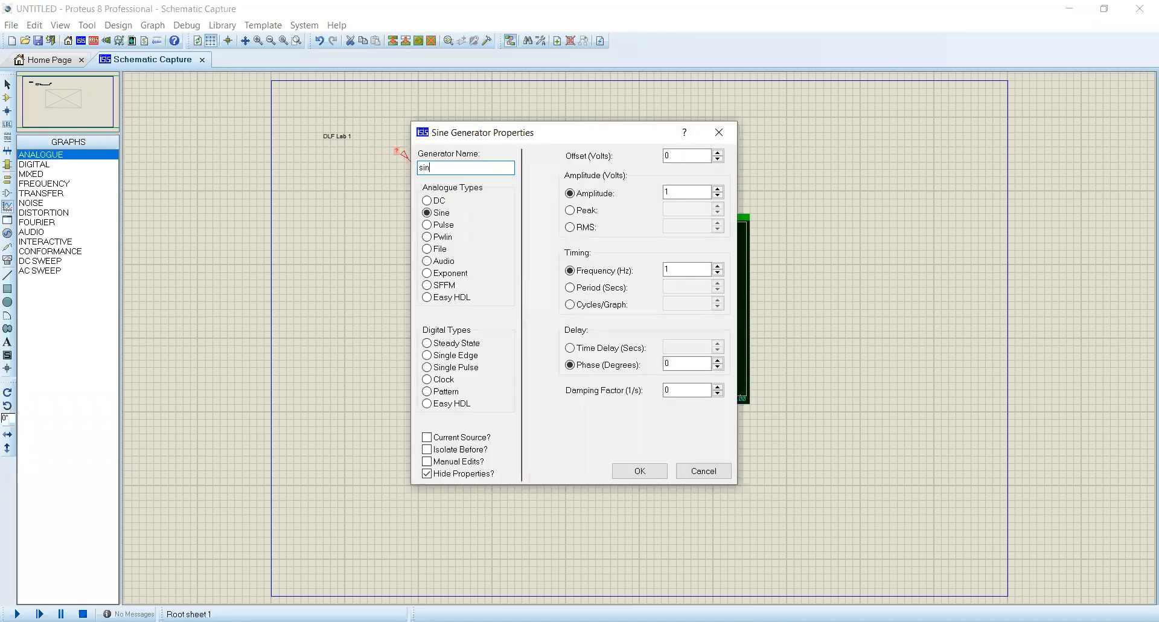
type("sine")
key("Return")
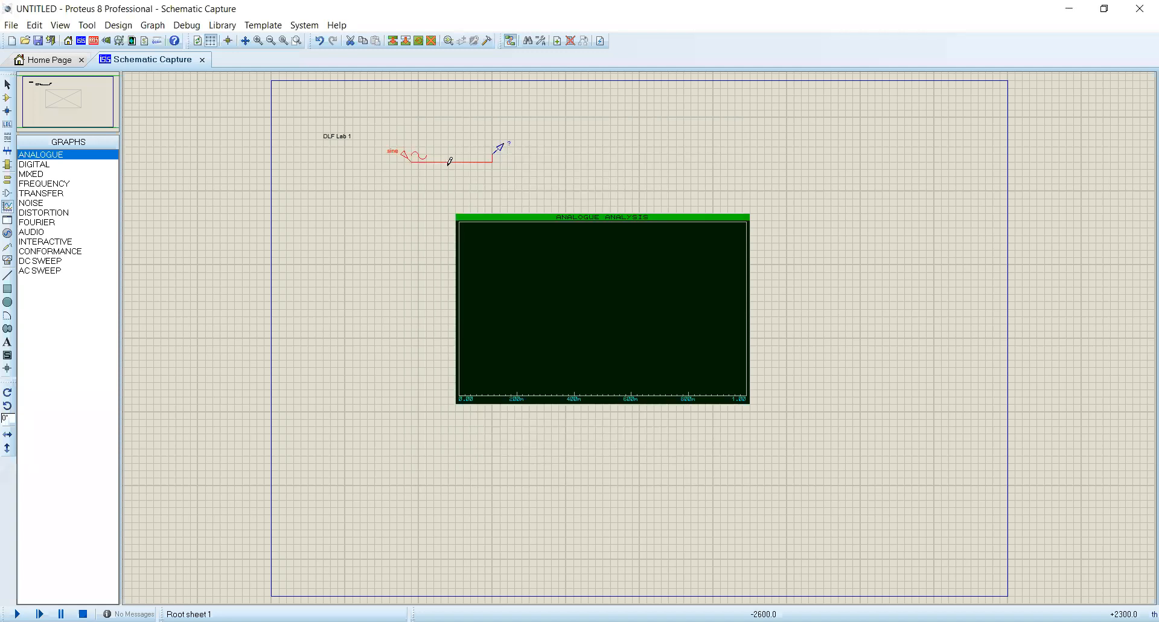
left_click(507, 148)
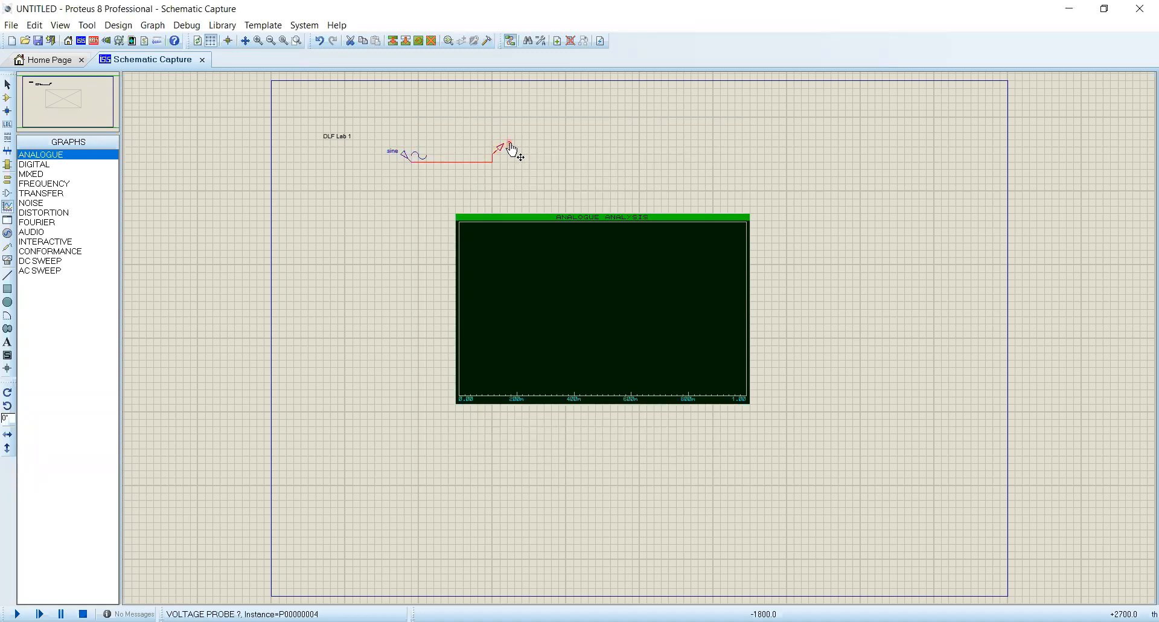
left_click(508, 148)
type("sine")
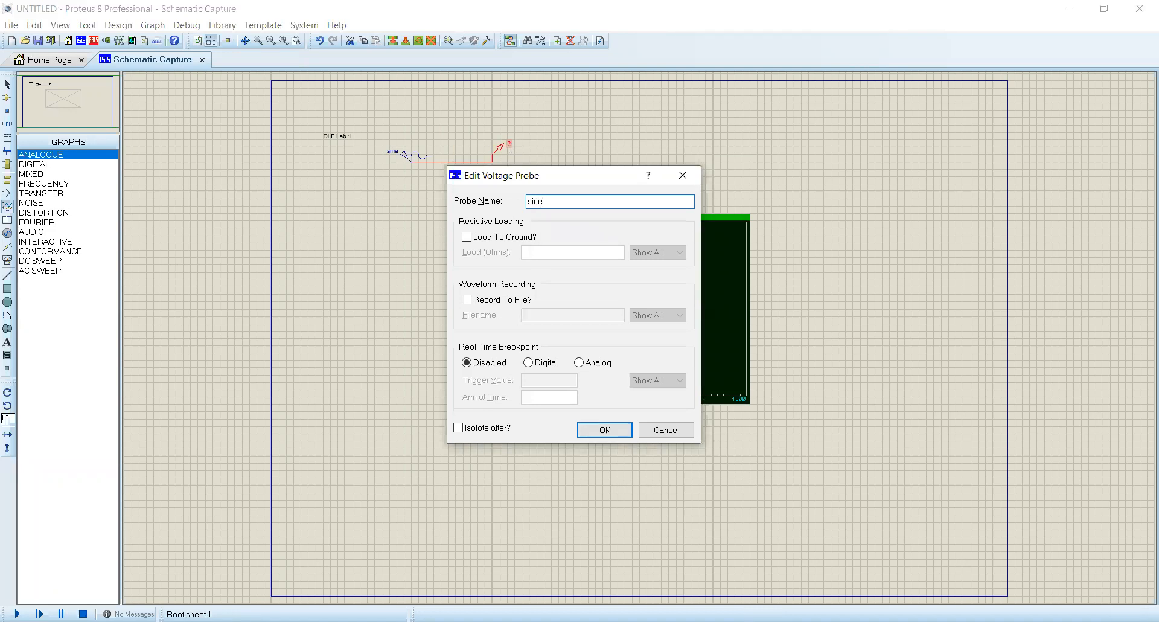
key("Return")
Add a transient trace to the analogue graph with the first sine entry as Probe P1 and simulate the graph.
left_click(581, 212)
left_click(582, 213)
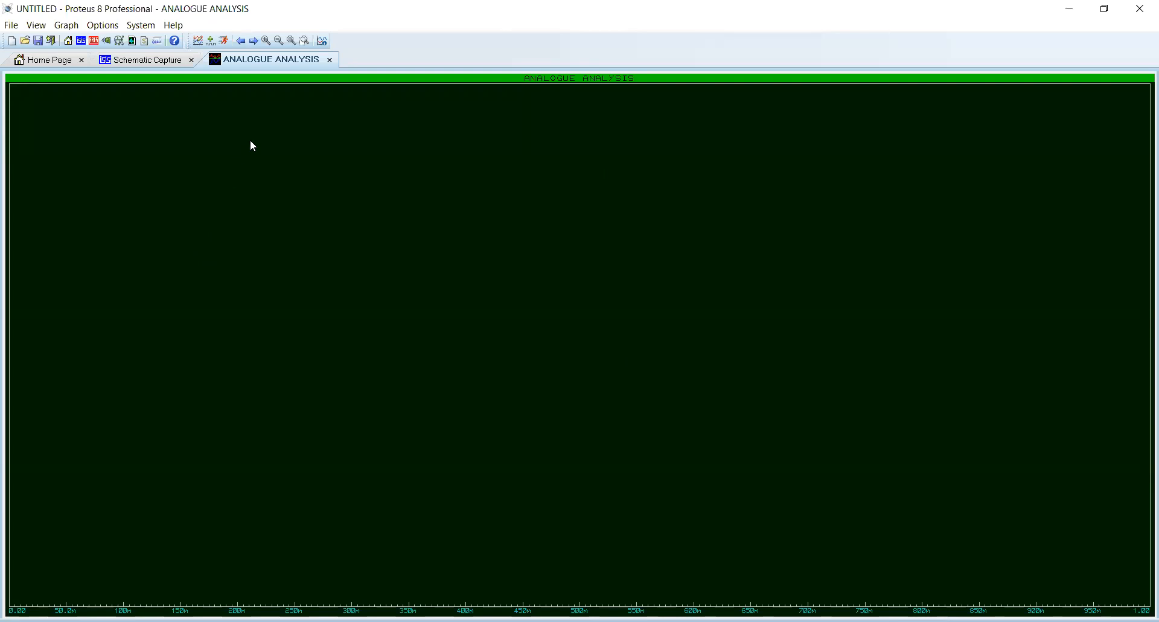
left_click(66, 26)
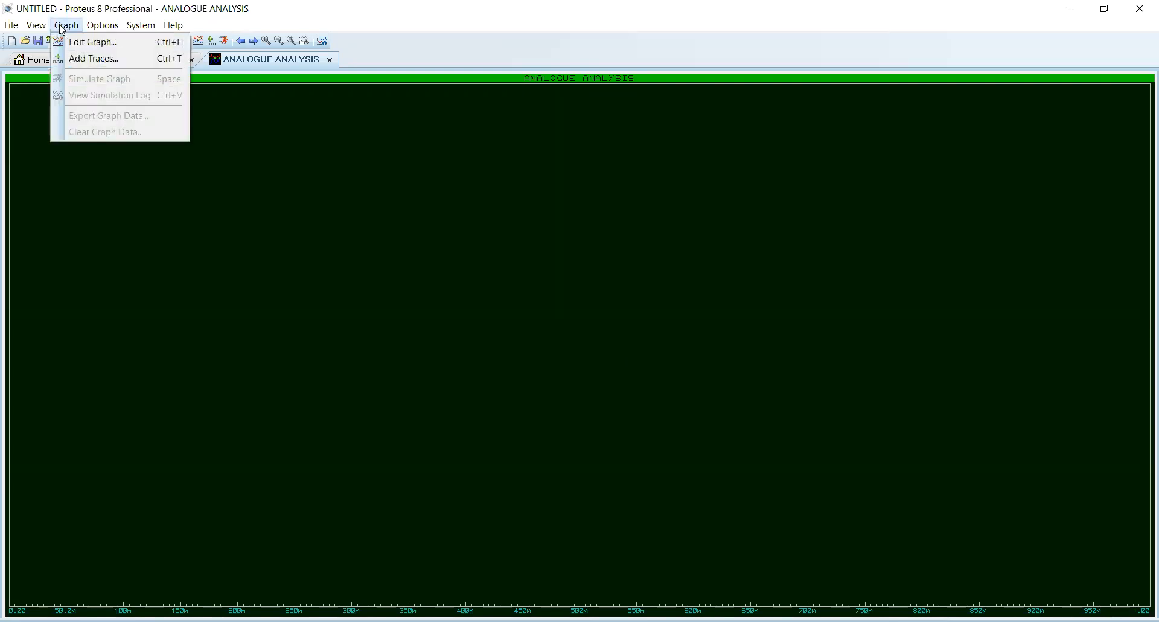
left_click(83, 60)
left_click(516, 278)
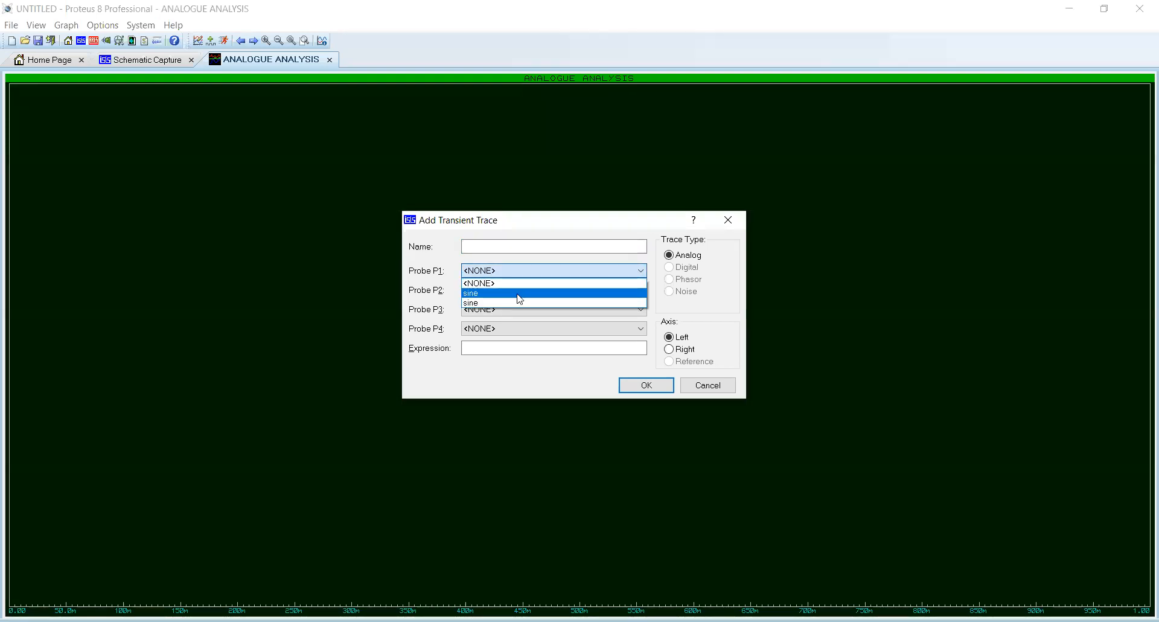
left_click(519, 294)
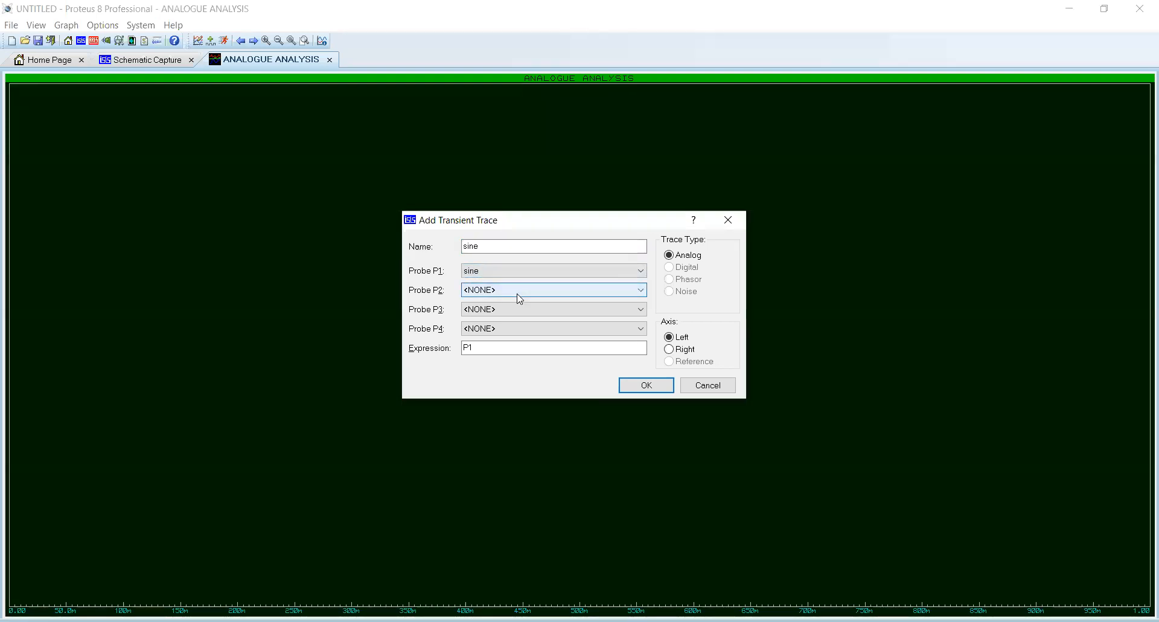
left_click(640, 387)
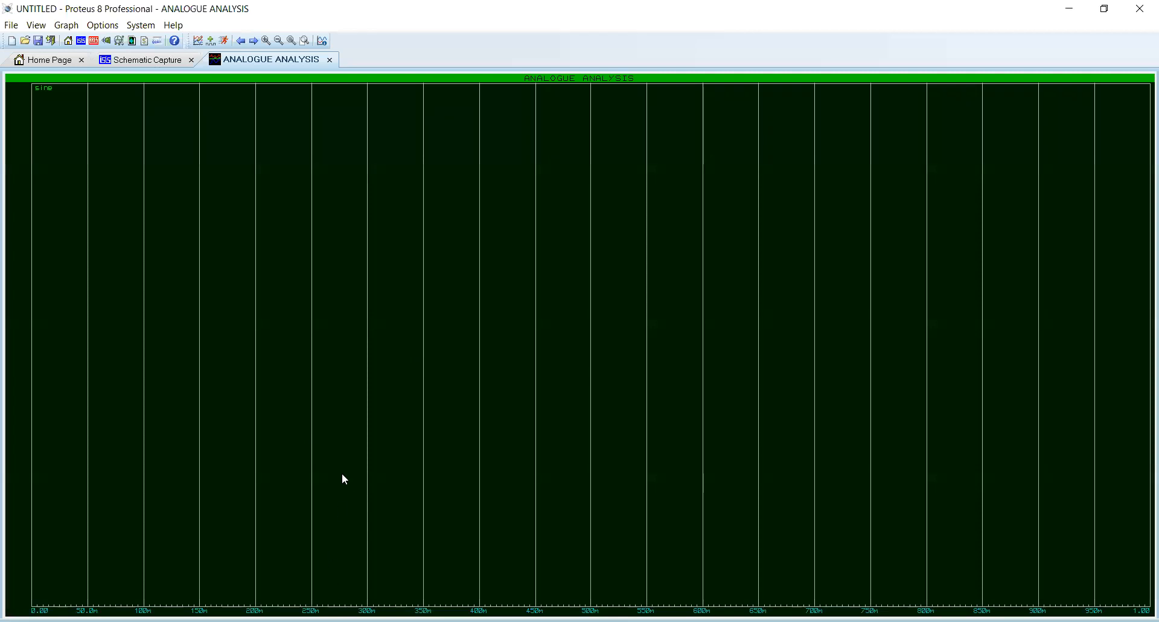
key("space")
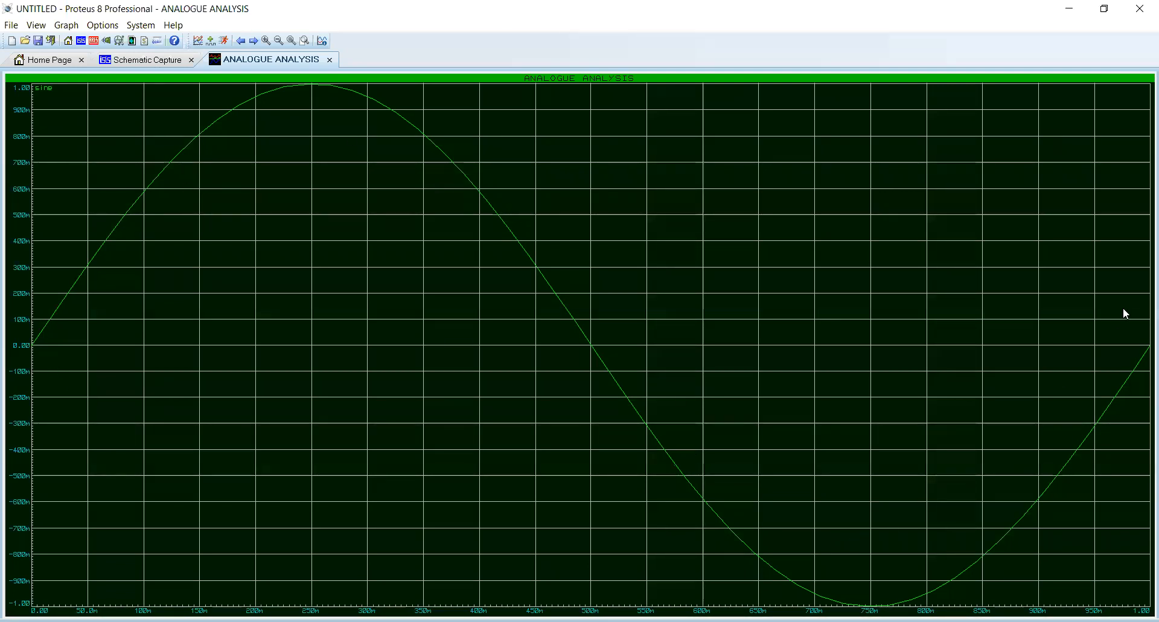
left_click(330, 59)
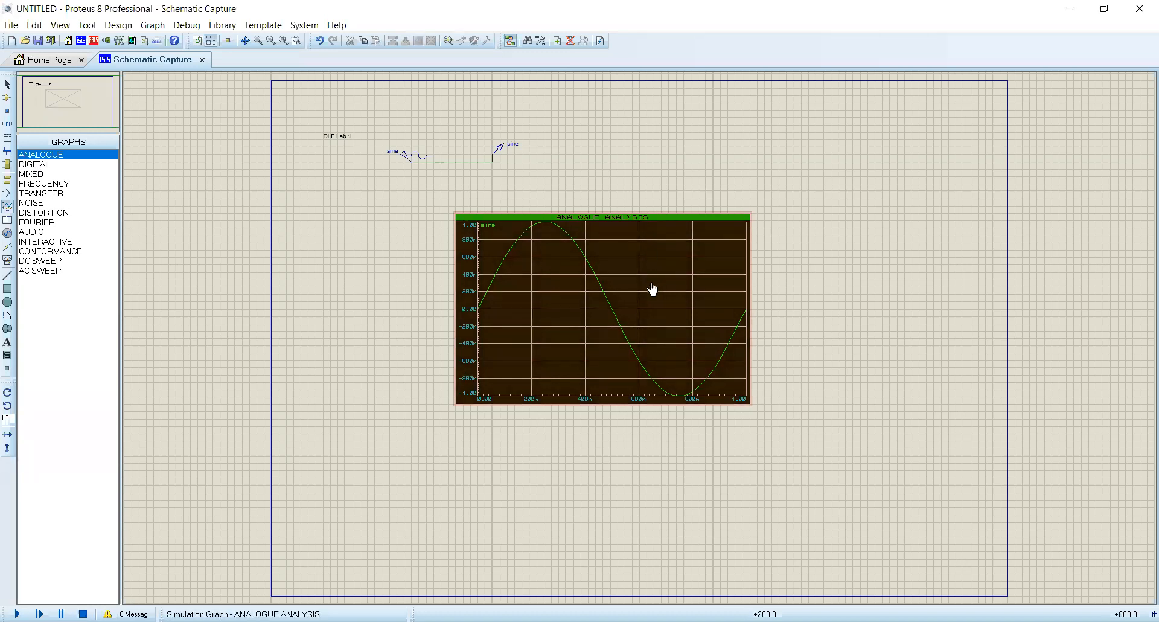
Show the available virtual instruments and select the OSCILLOSCOPE to preview it.
left_click(10, 260)
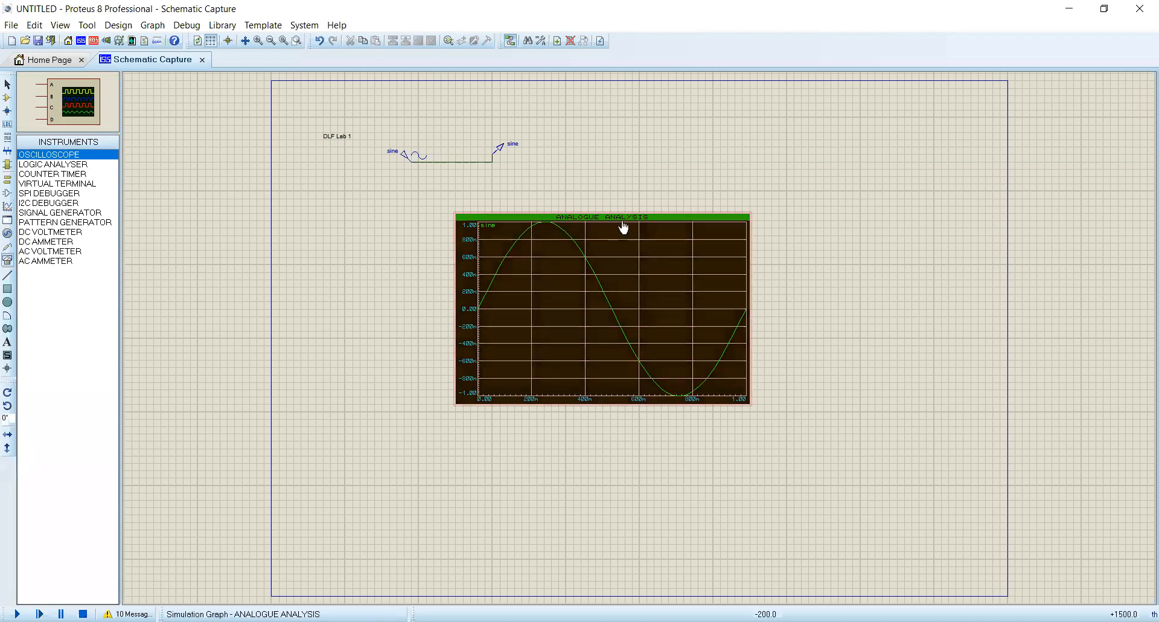
left_click(552, 241)
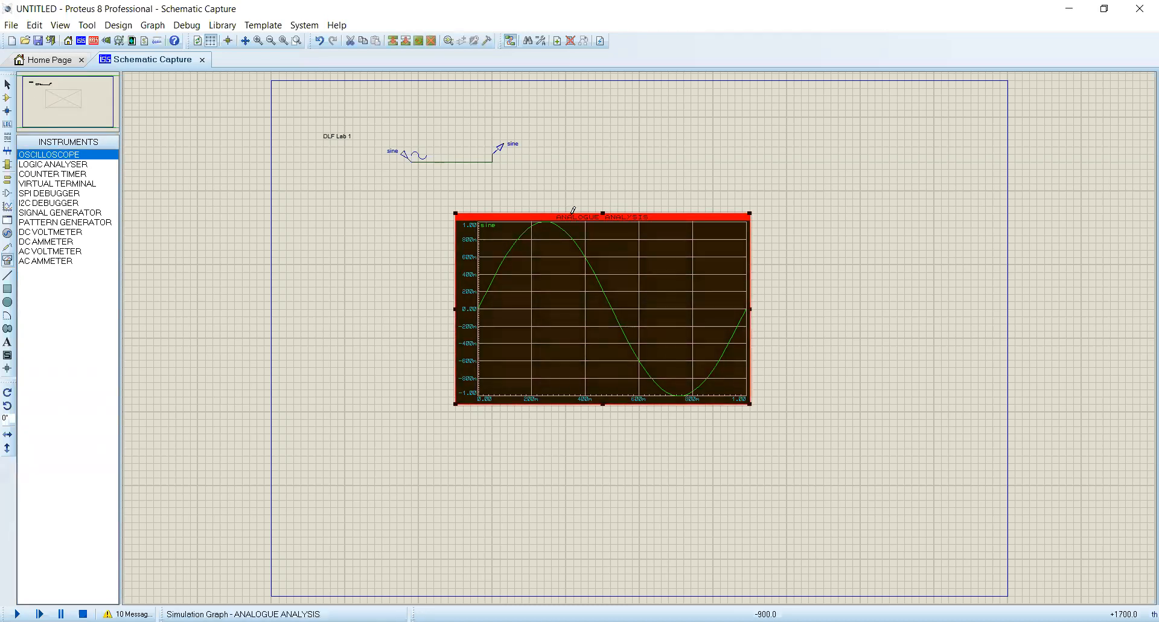
left_click(63, 154)
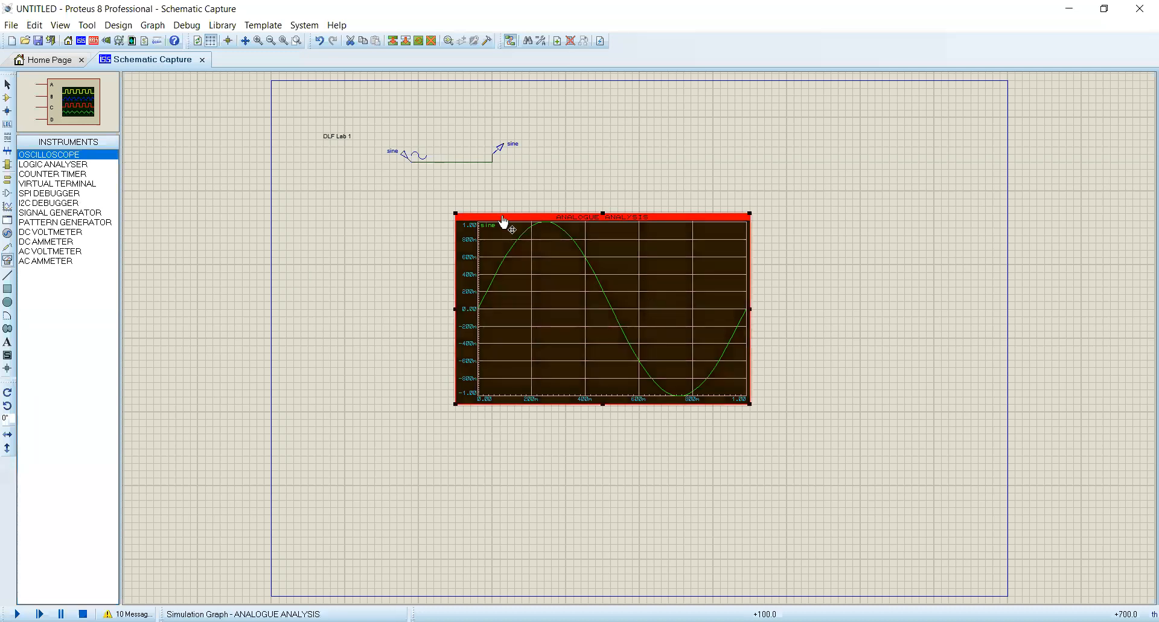
Delete the sine generator together with its wire to the voltage probe.
left_click(412, 162)
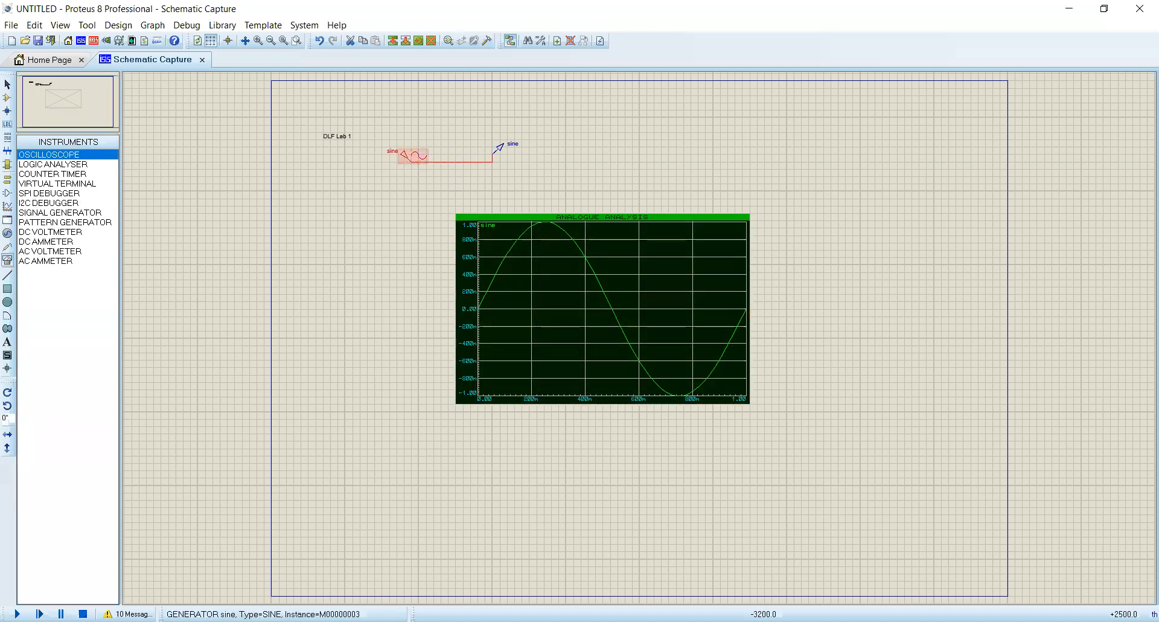
left_click(412, 162)
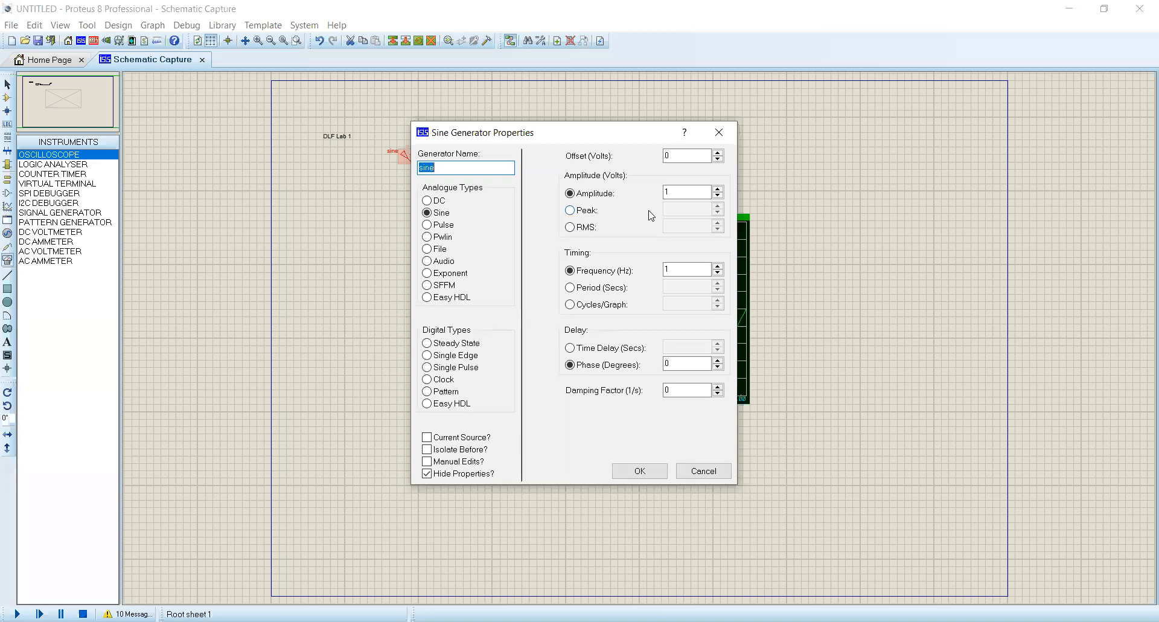
key("Escape")
double_click(406, 155)
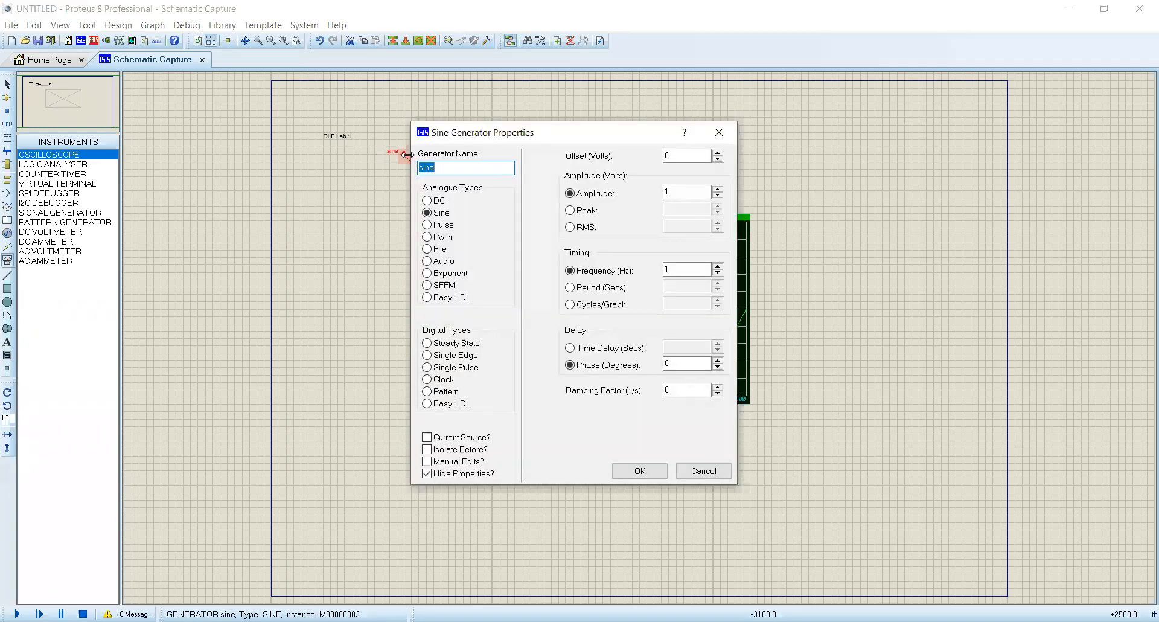
key("Escape")
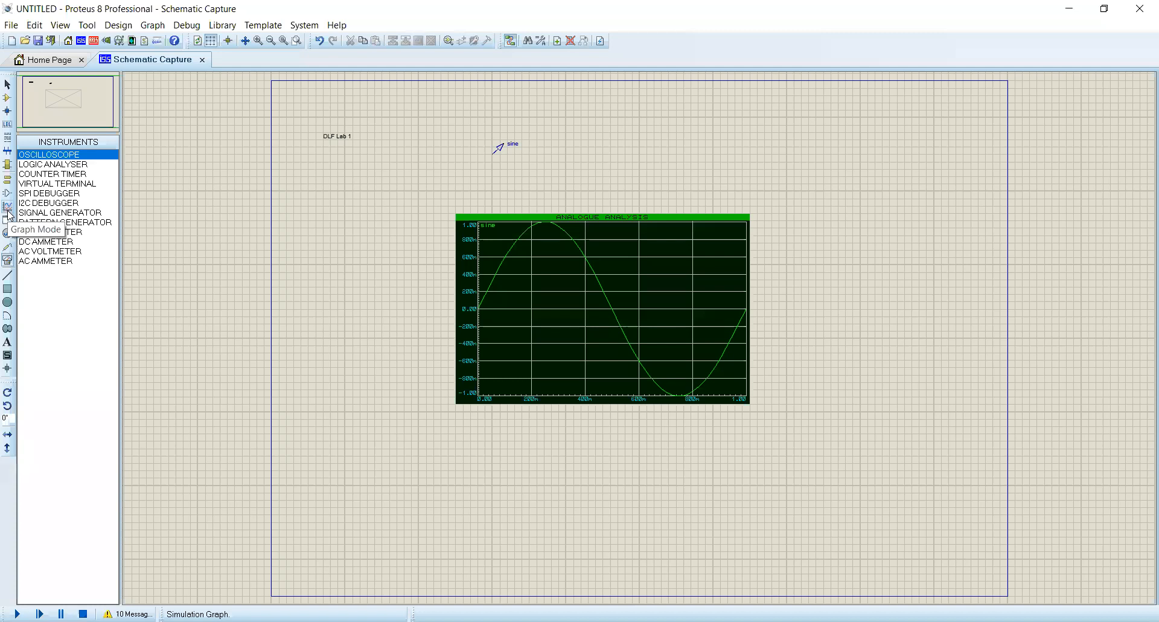
Place a DPULSE generator just below the "DLF Lab 1" text and wire it to the voltage probe.
left_click(8, 233)
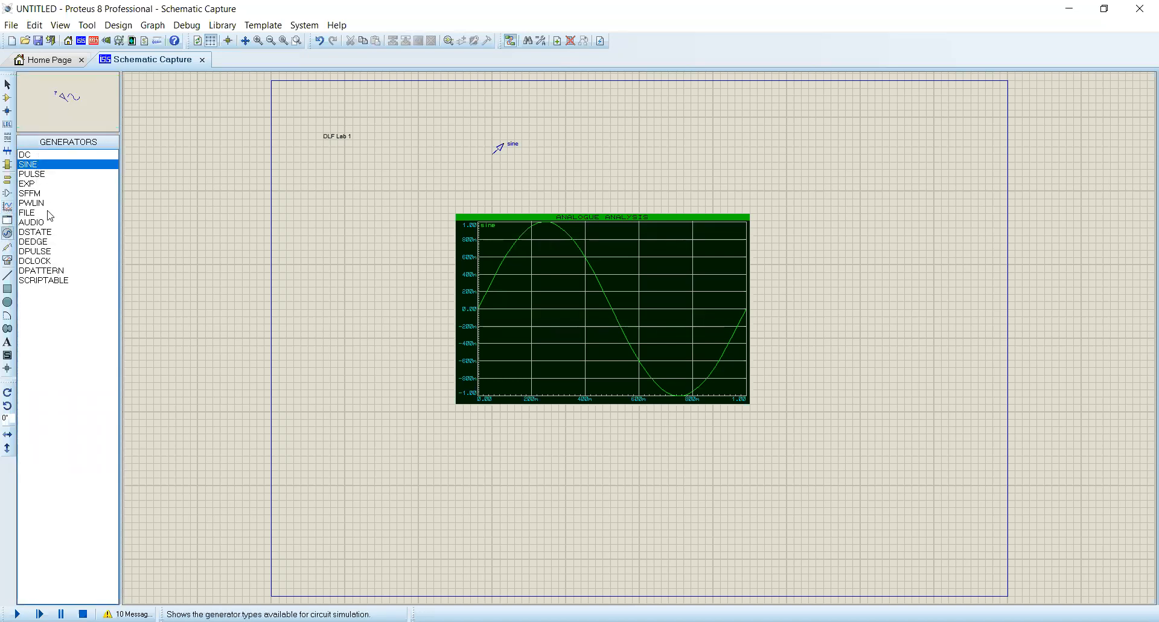
left_click(41, 251)
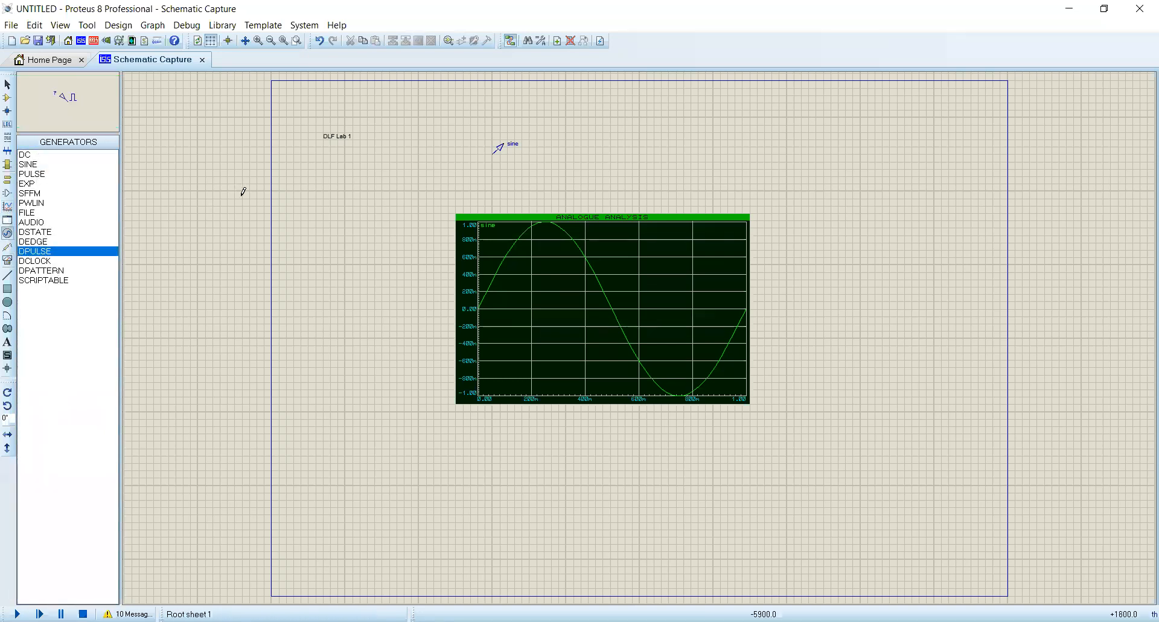
left_click(349, 149)
left_click(360, 149)
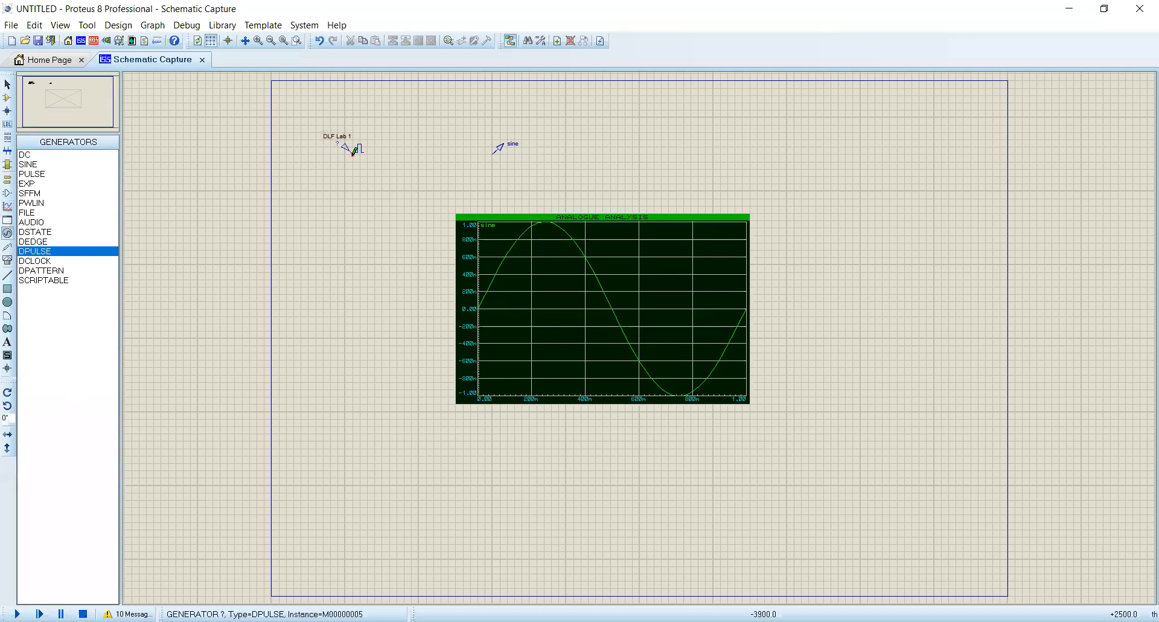
left_click(492, 154)
left_click(351, 154)
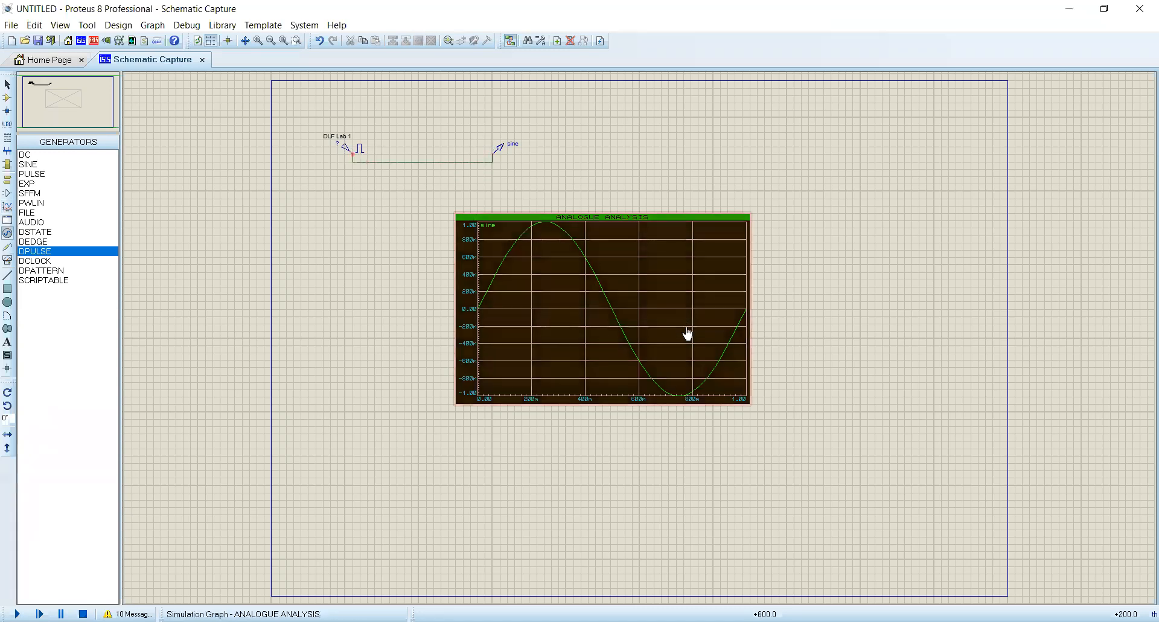
Replace the analogue graph with a DIGITAL simulation graph drawn below and to the right of the probe.
left_click(597, 213)
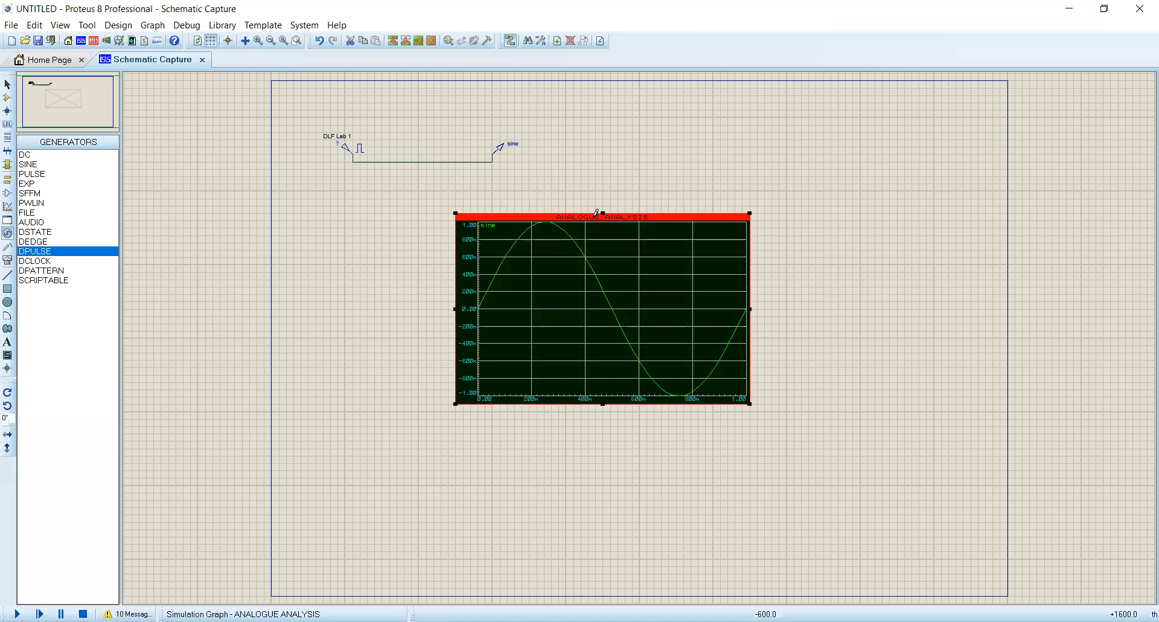
key("Delete")
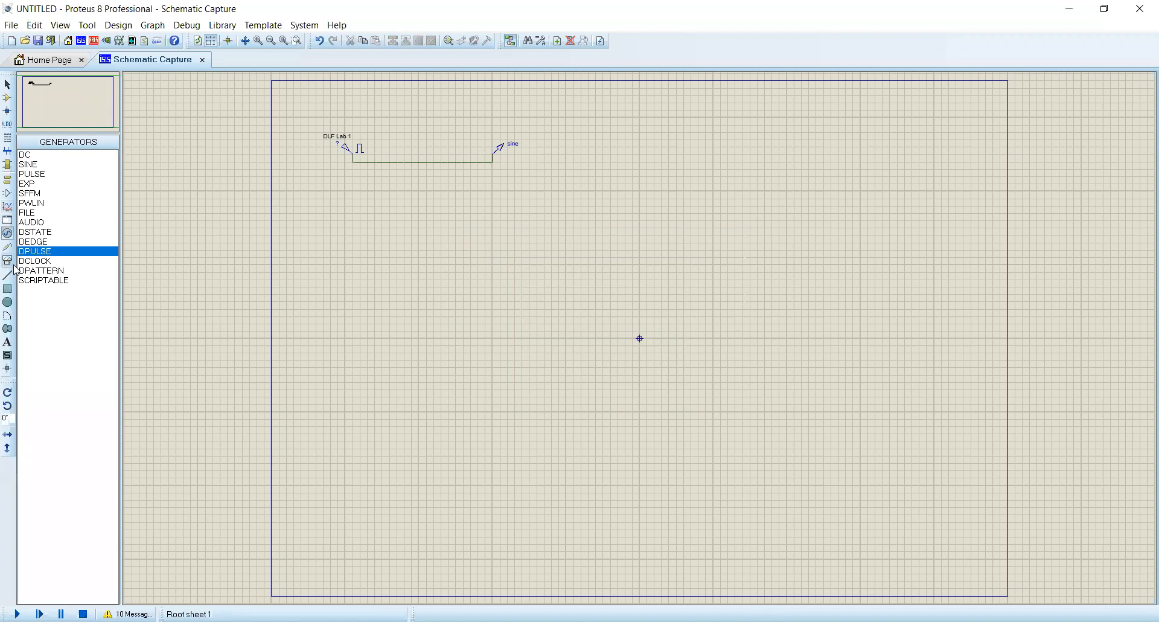
left_click(7, 206)
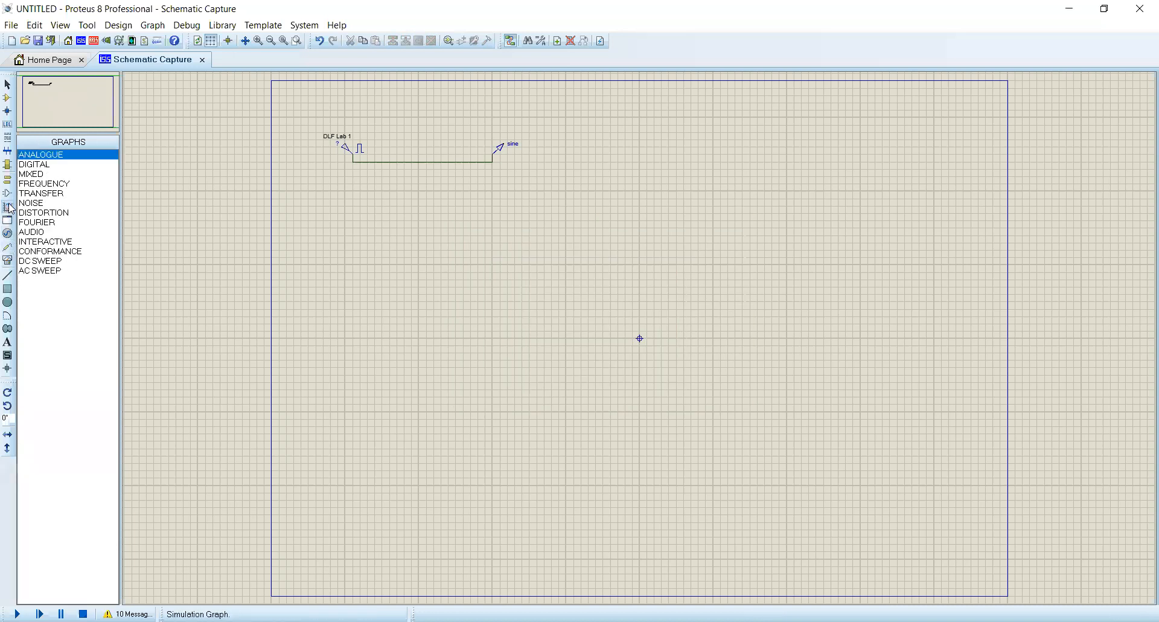
left_click(33, 164)
left_click_drag(559, 220, 889, 440)
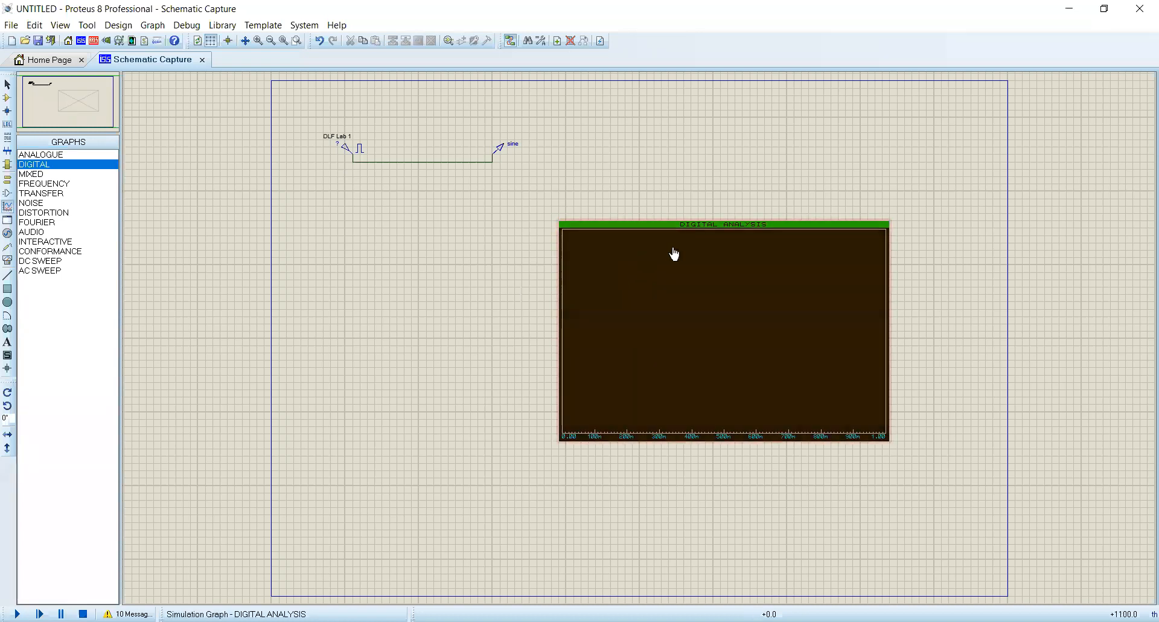
Add the unnamed pulse generator "?" as a digital trace on Probe P1 of the digital graph and simulate it.
left_click(696, 221)
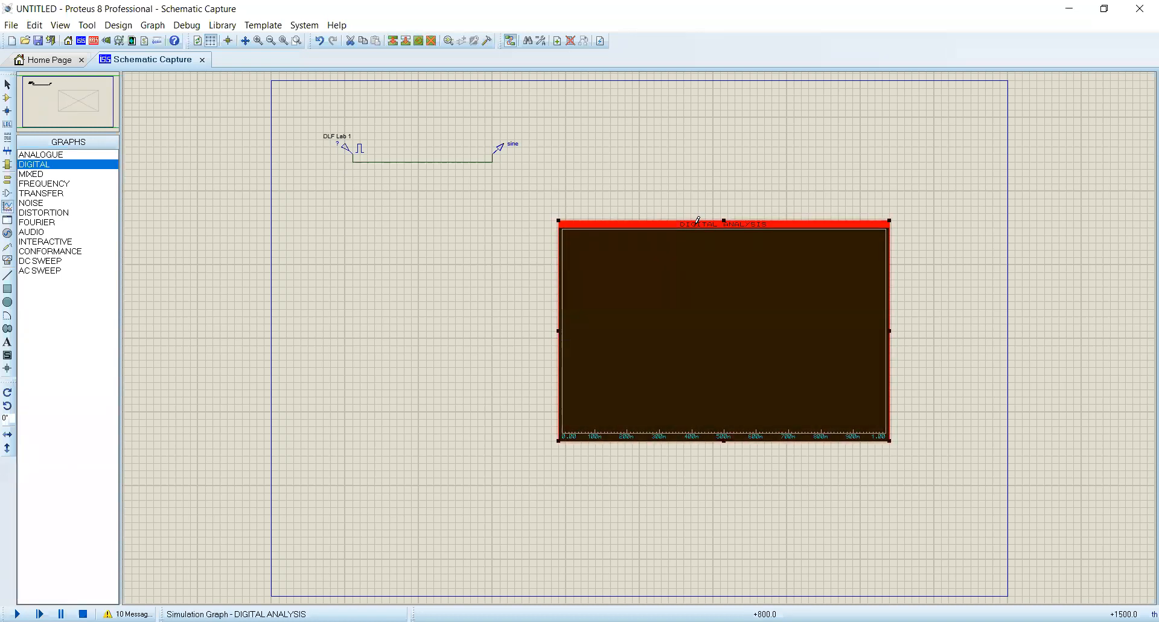
left_click(697, 221)
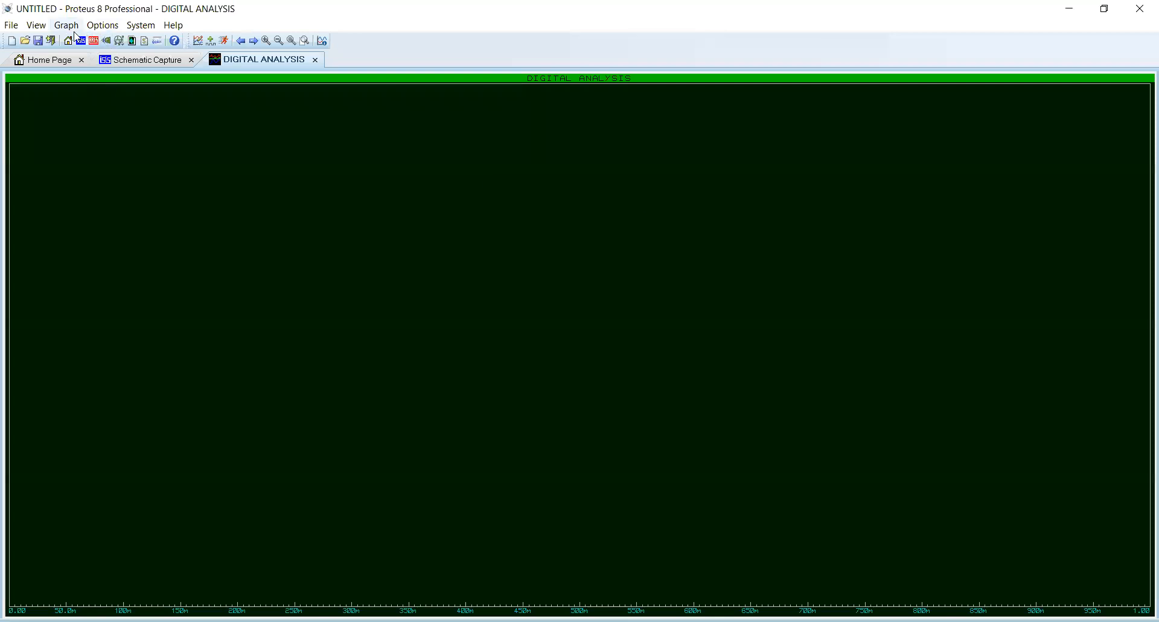
left_click(67, 25)
left_click(97, 56)
left_click(496, 277)
left_click(512, 299)
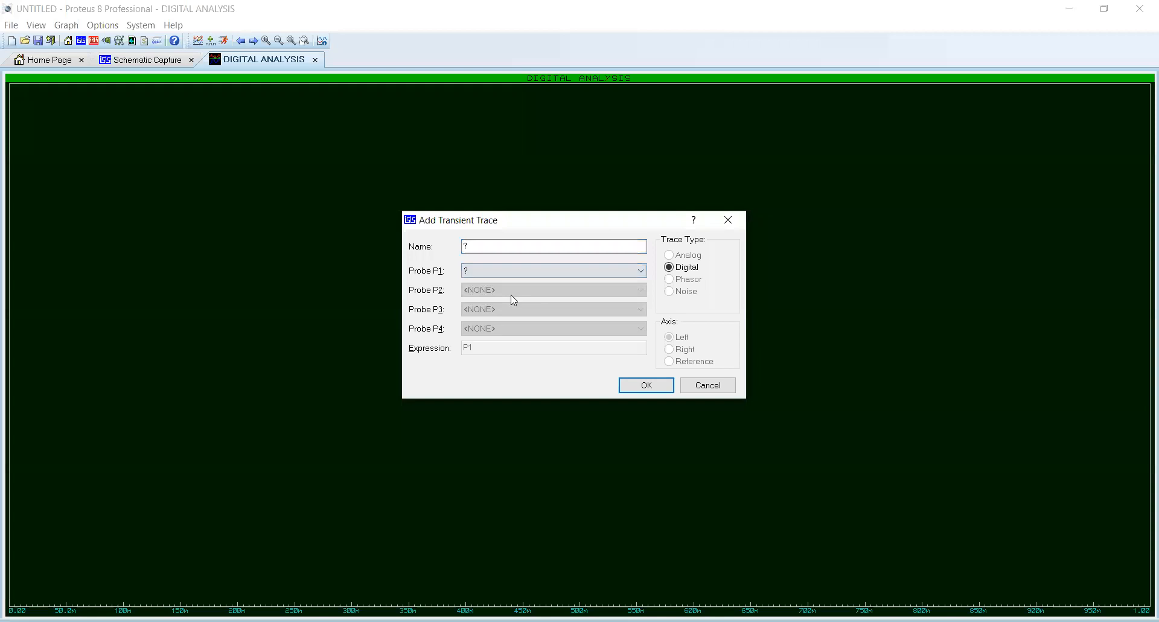
left_click(646, 385)
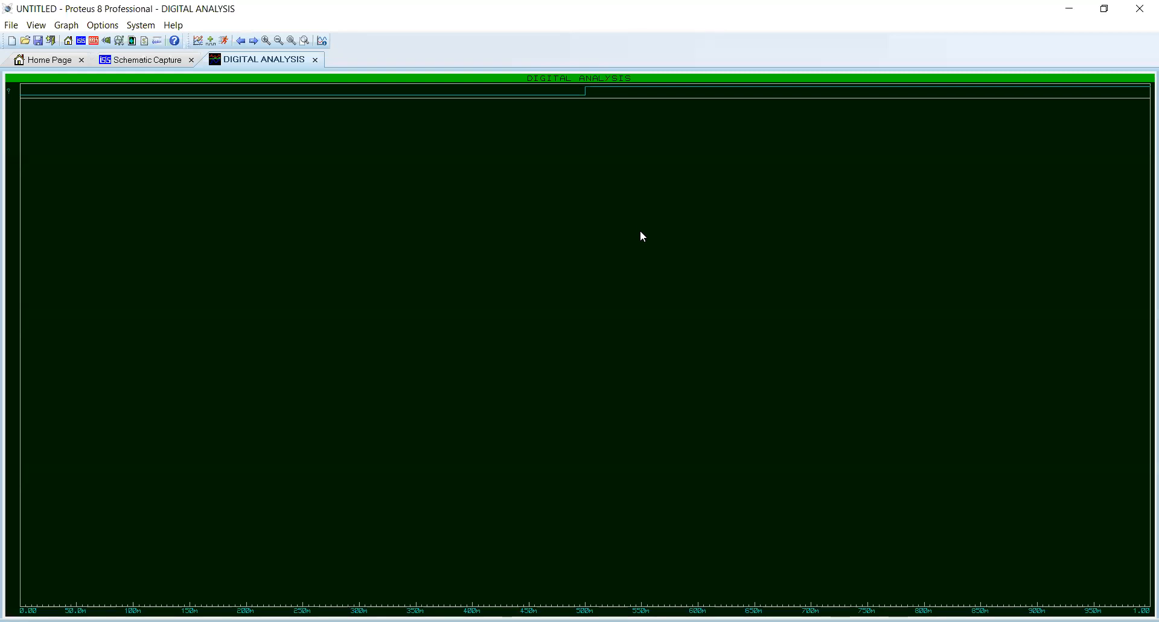
left_click(315, 60)
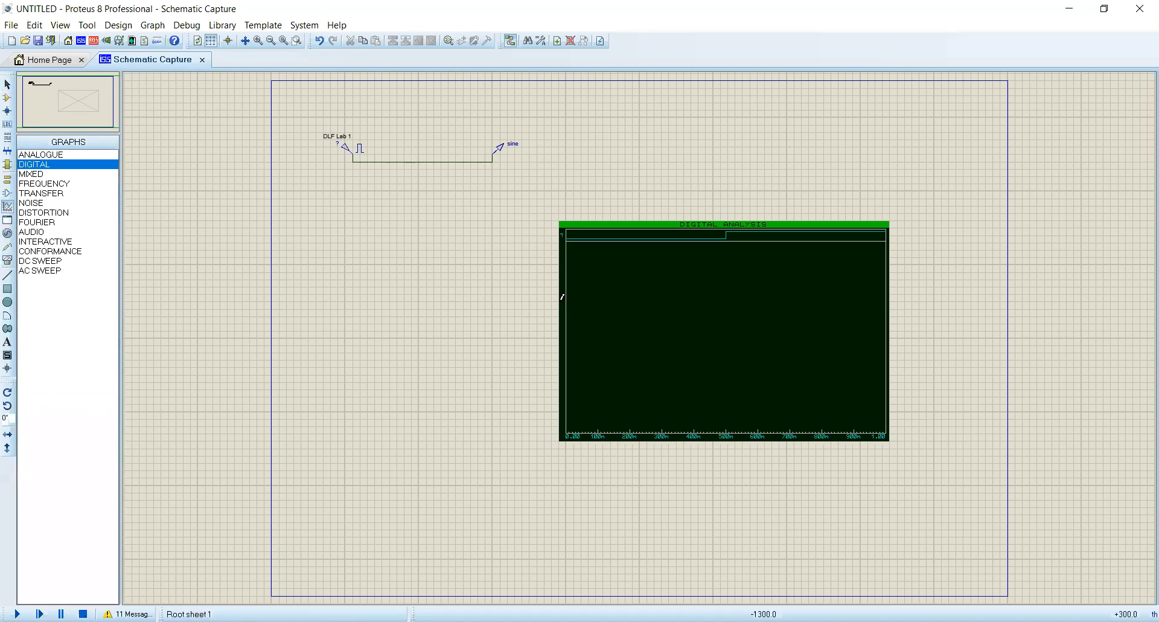
Delete the digital graph from the sheet.
left_click(651, 303)
key("Delete")
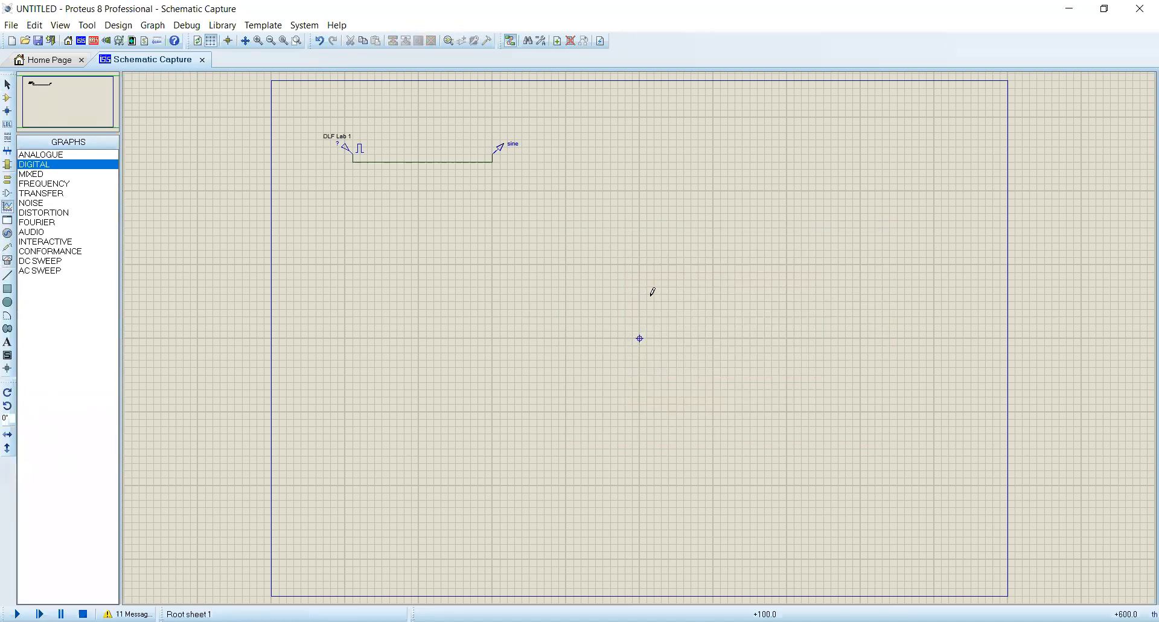
left_click_drag(316, 110, 583, 194)
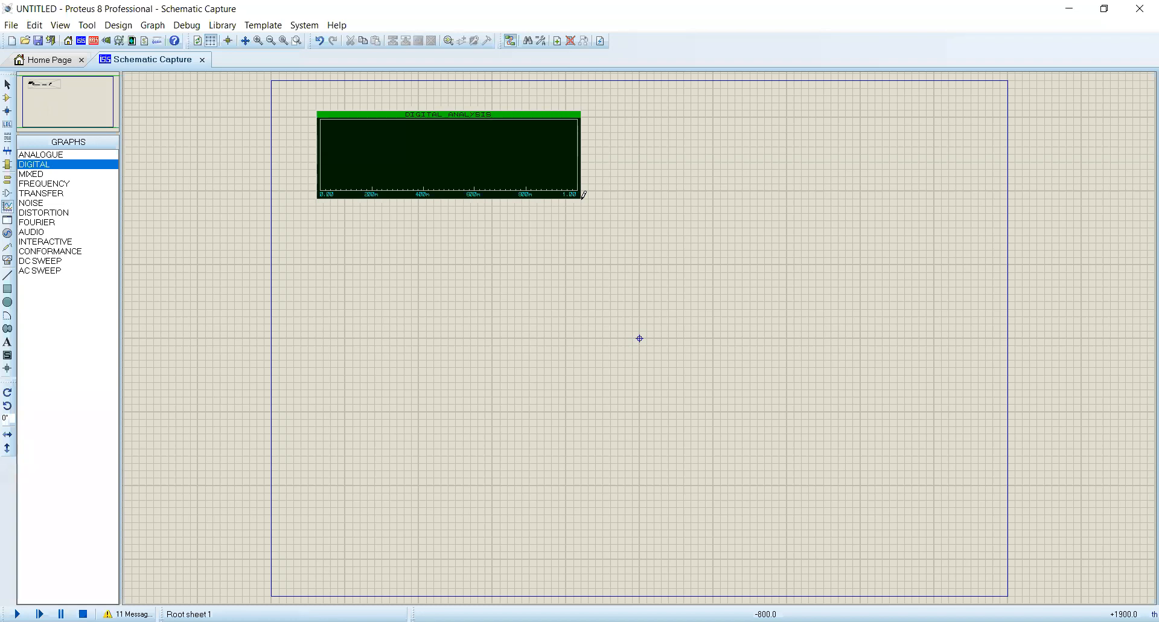
left_click(456, 142)
key("Delete")
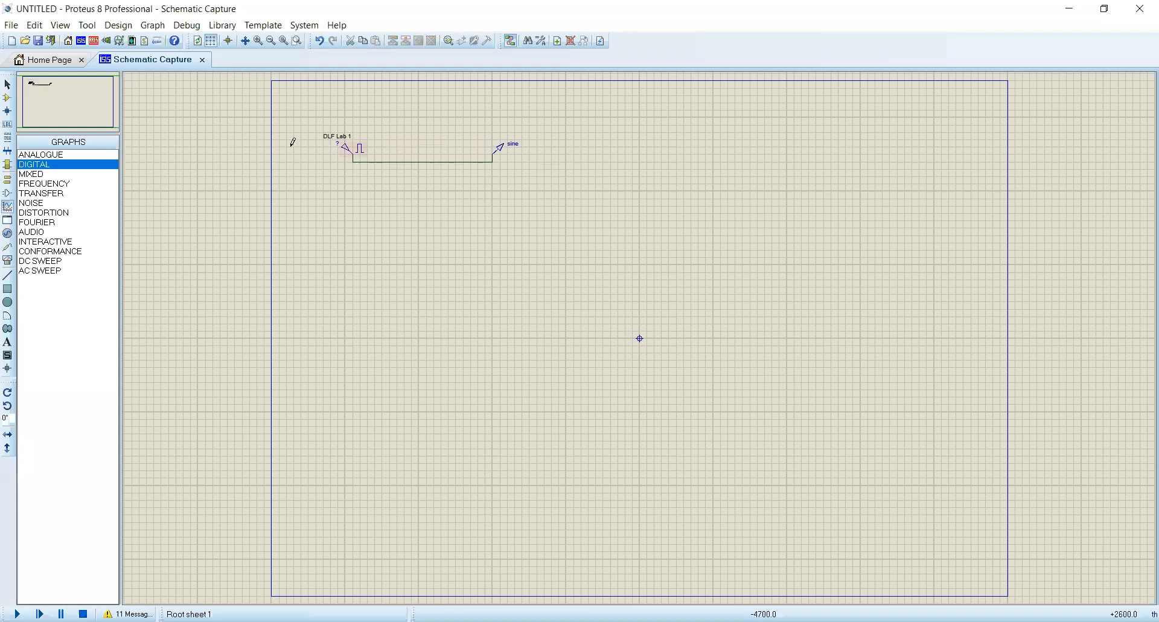
Clear the sheet by deleting the "DLF Lab 1" text, the pulse generator, the voltage probe and the wire.
left_click(7, 84)
key("ctrl+a")
key("Delete")
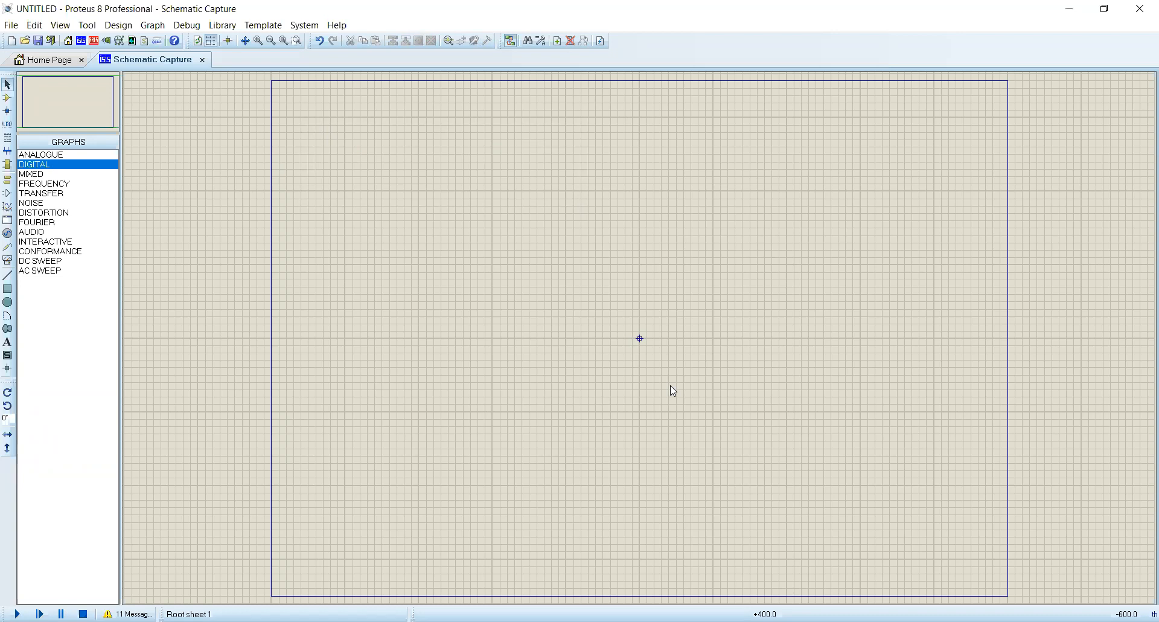
Find "and" in the device library and add the simple two-input AND gate from the ACTIVE library to the device list.
left_click(7, 98)
left_click(43, 184)
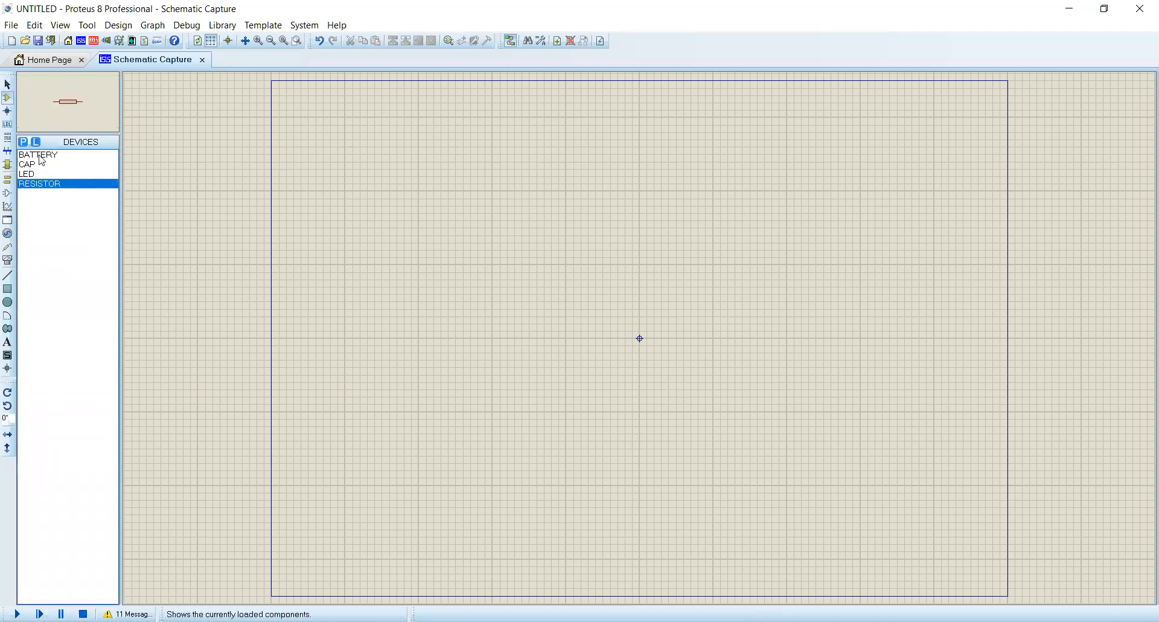
left_click(45, 157)
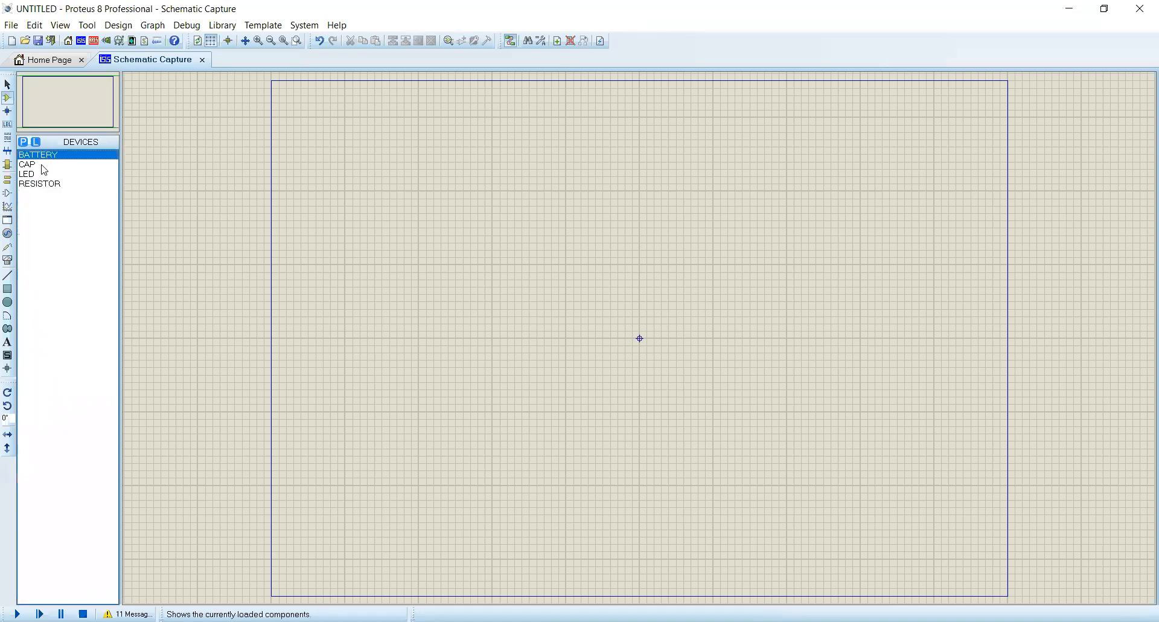
left_click(41, 166)
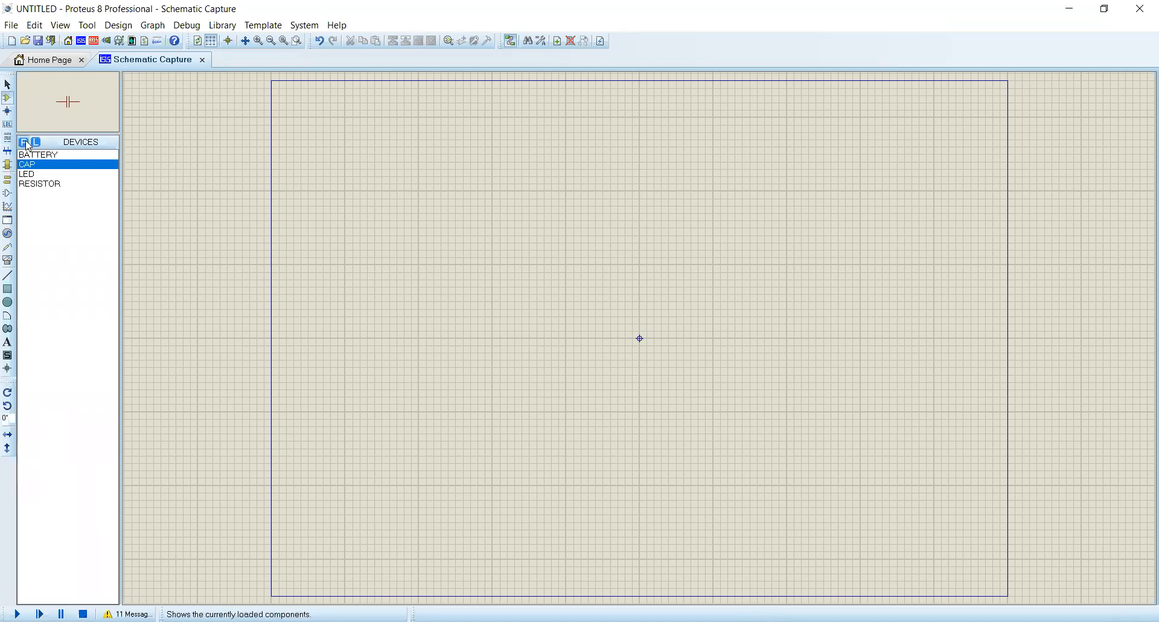
type("p")
type("and")
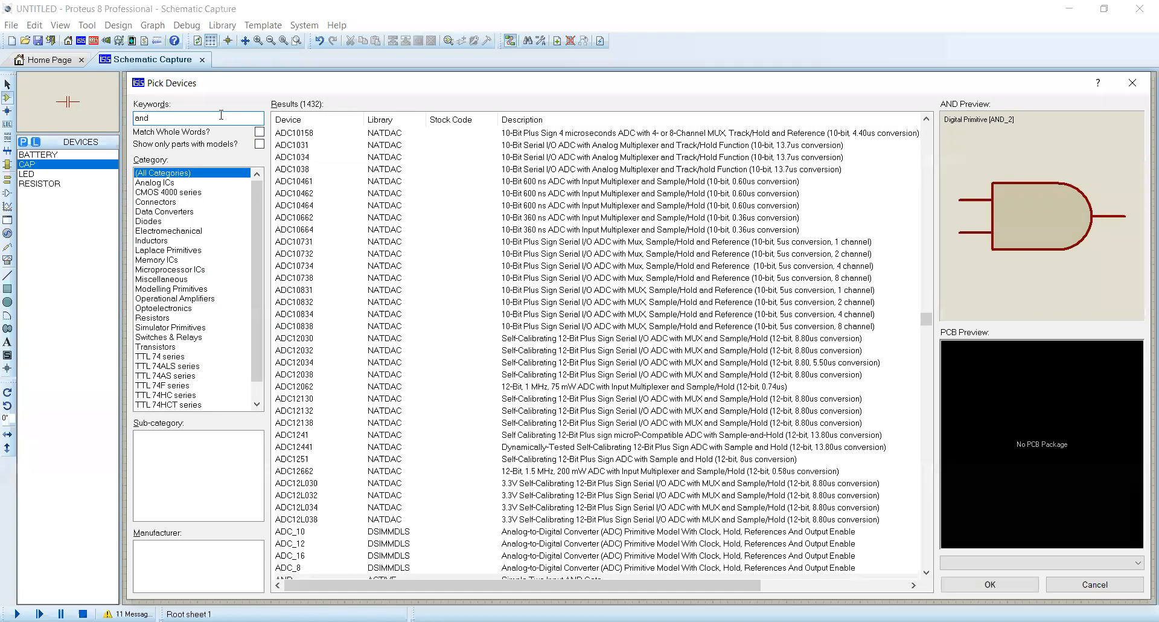
scroll(320, 300, "down", 2)
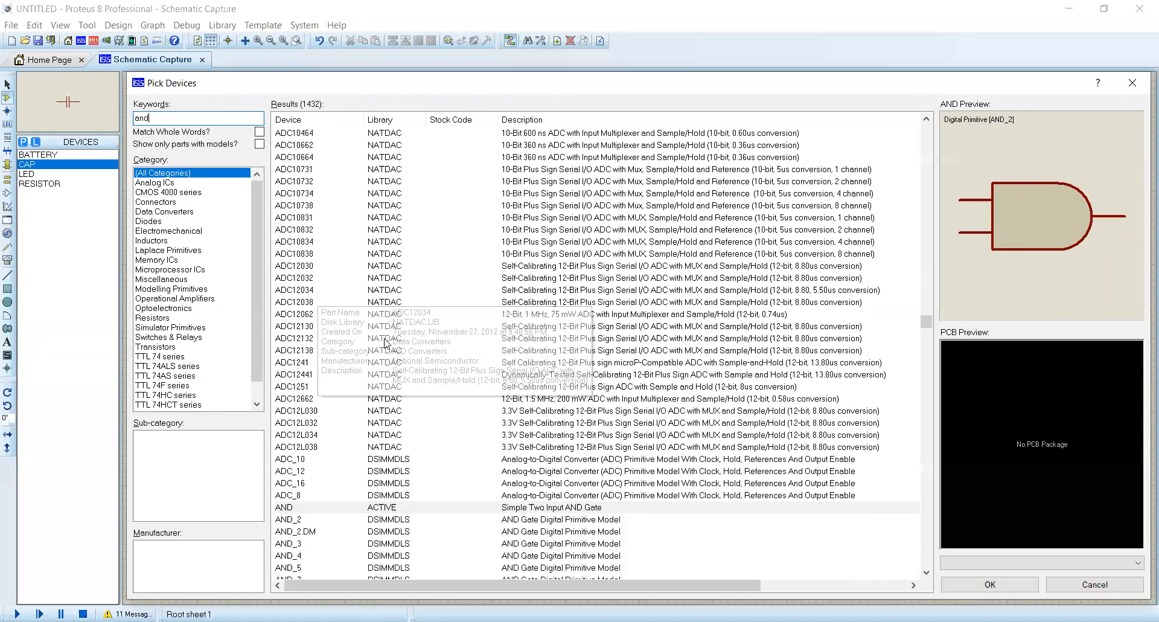
left_click(392, 512)
left_click_drag(575, 91, 827, 422)
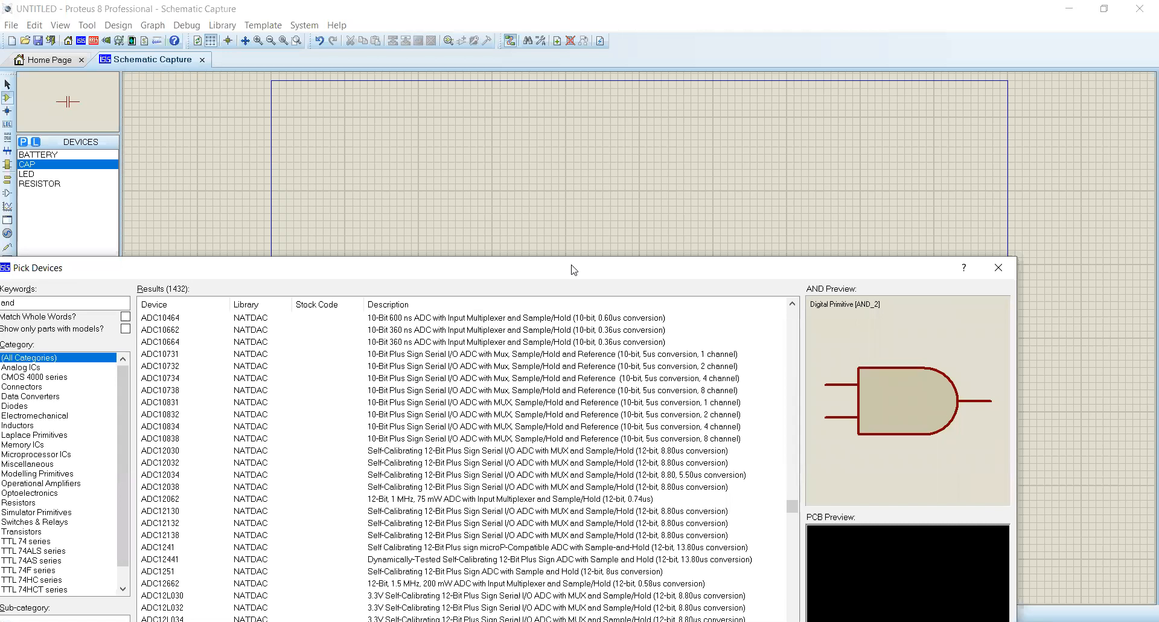
left_click_drag(574, 270, 653, 20)
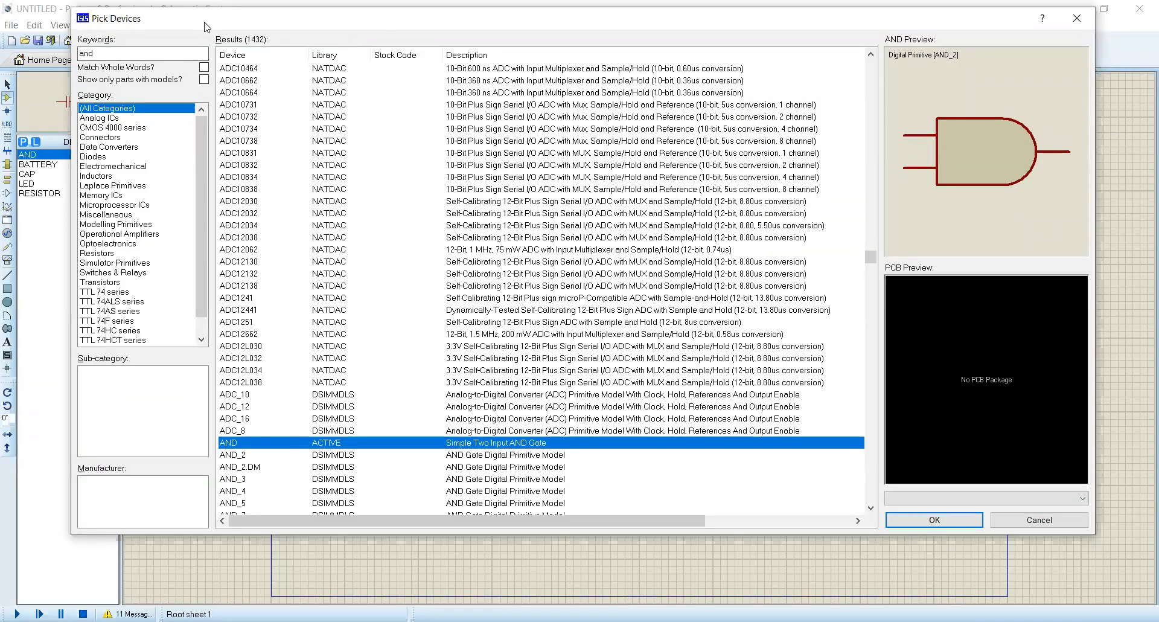
Search the device library for "logicstate" and add LOGICSTATE to the device list.
left_click_drag(204, 26, 200, 218)
left_click_drag(108, 244, 60, 241)
type("logic")
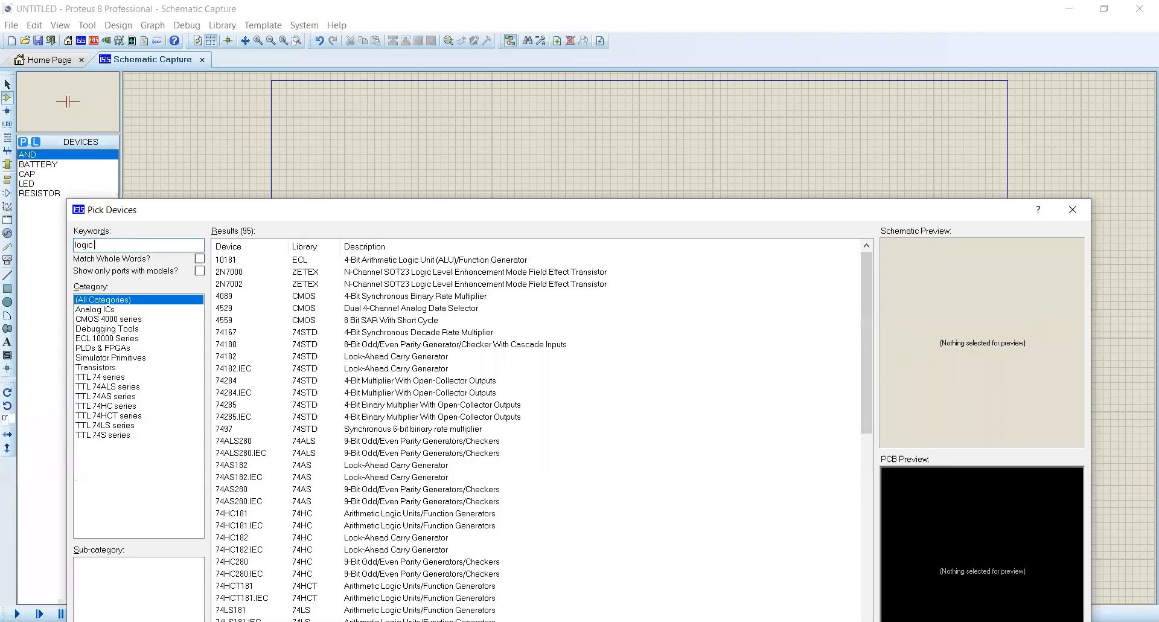
type("state")
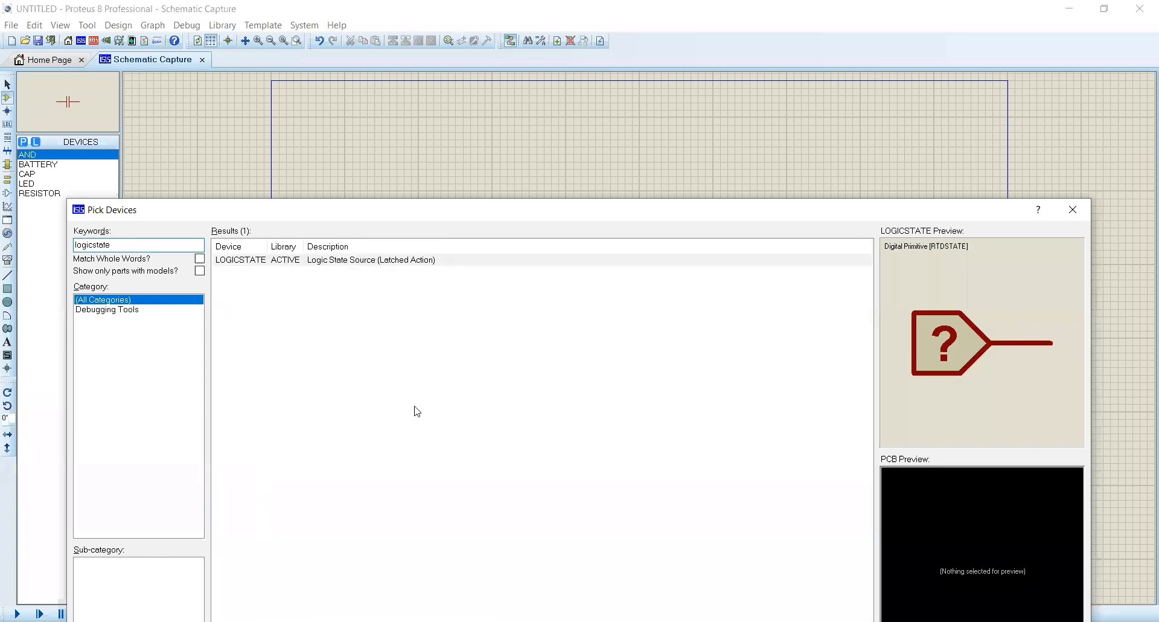
double_click(251, 260)
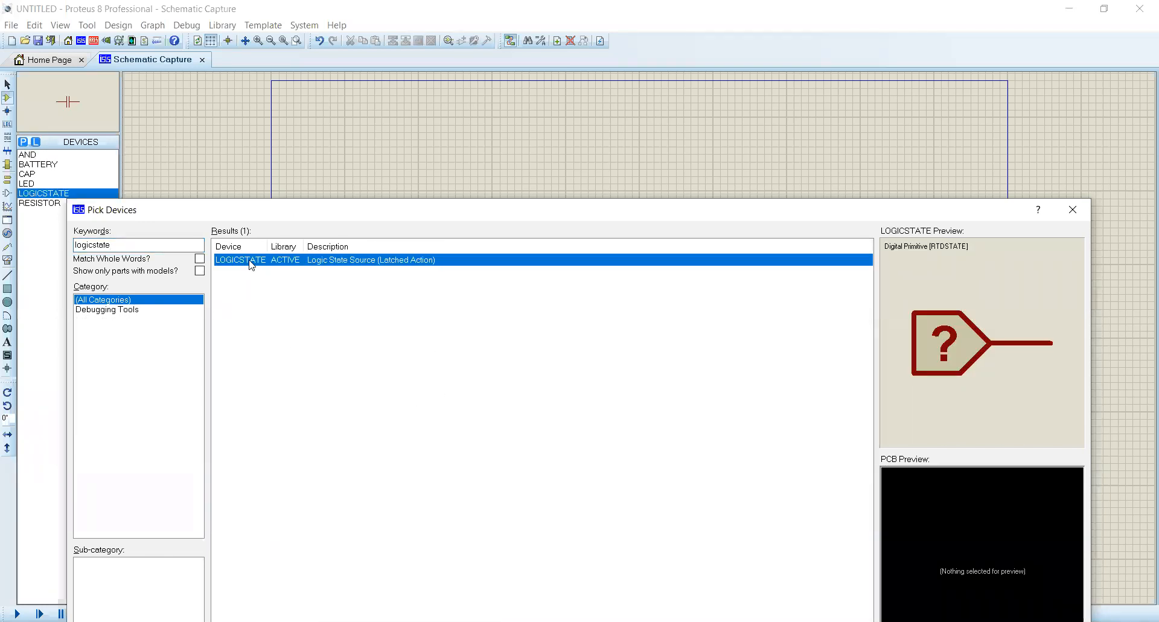
Search the device library for "logicprobe", add LOGICPROBE (BIG) to the device list and close the picker.
left_click(151, 246)
type("lo")
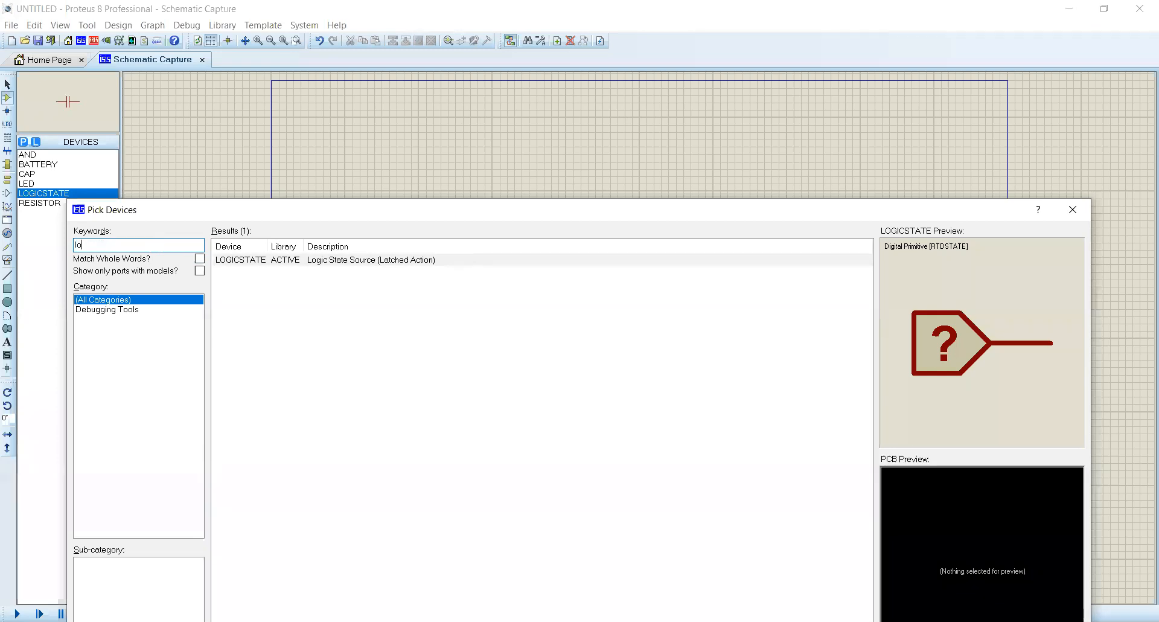
type("gicprobe")
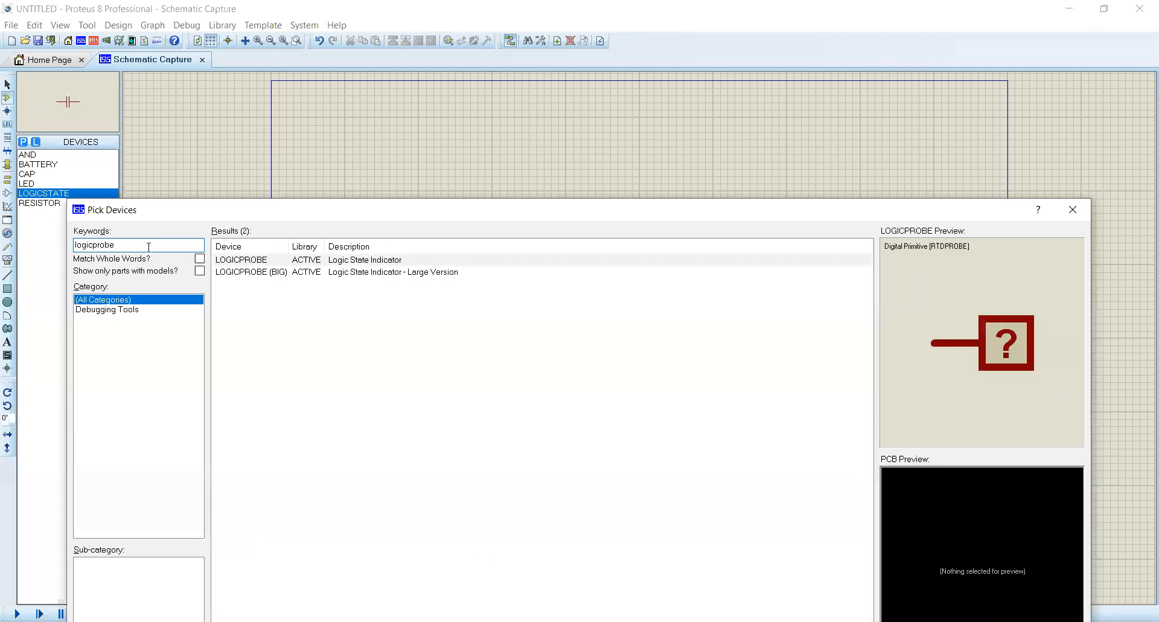
left_click(261, 273)
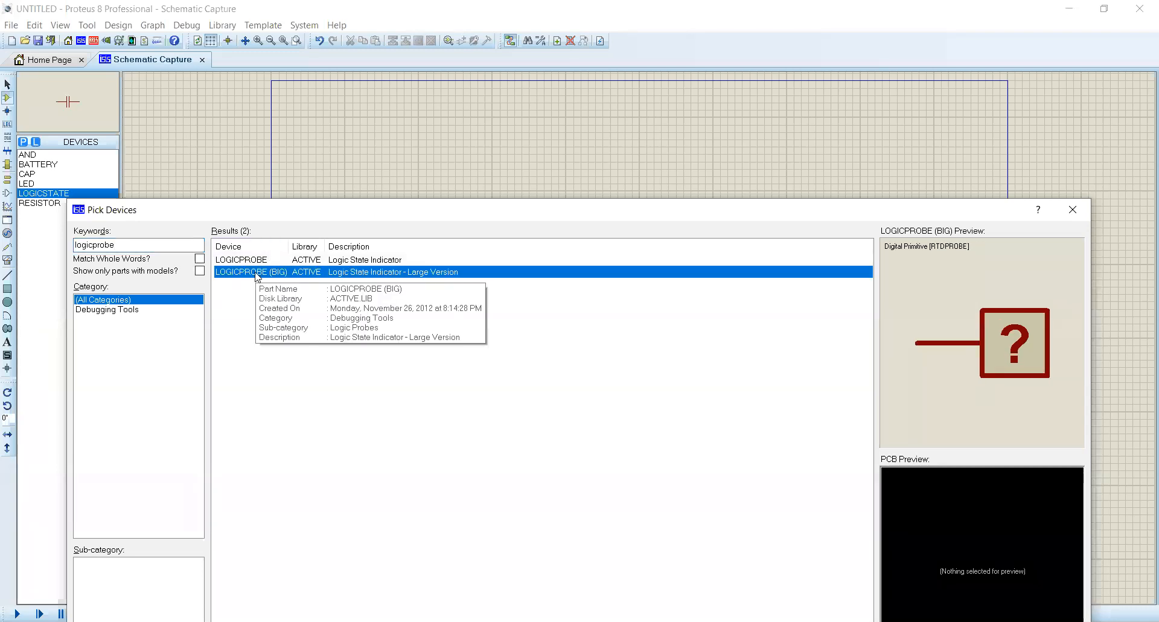
double_click(255, 274)
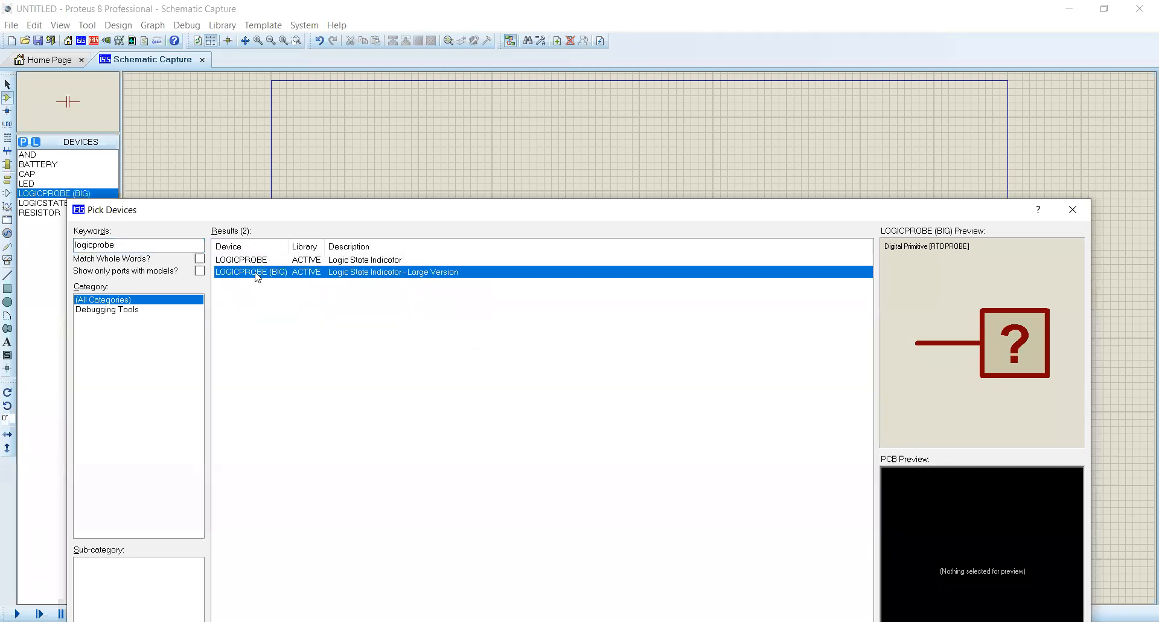
left_click_drag(354, 211, 100, 199)
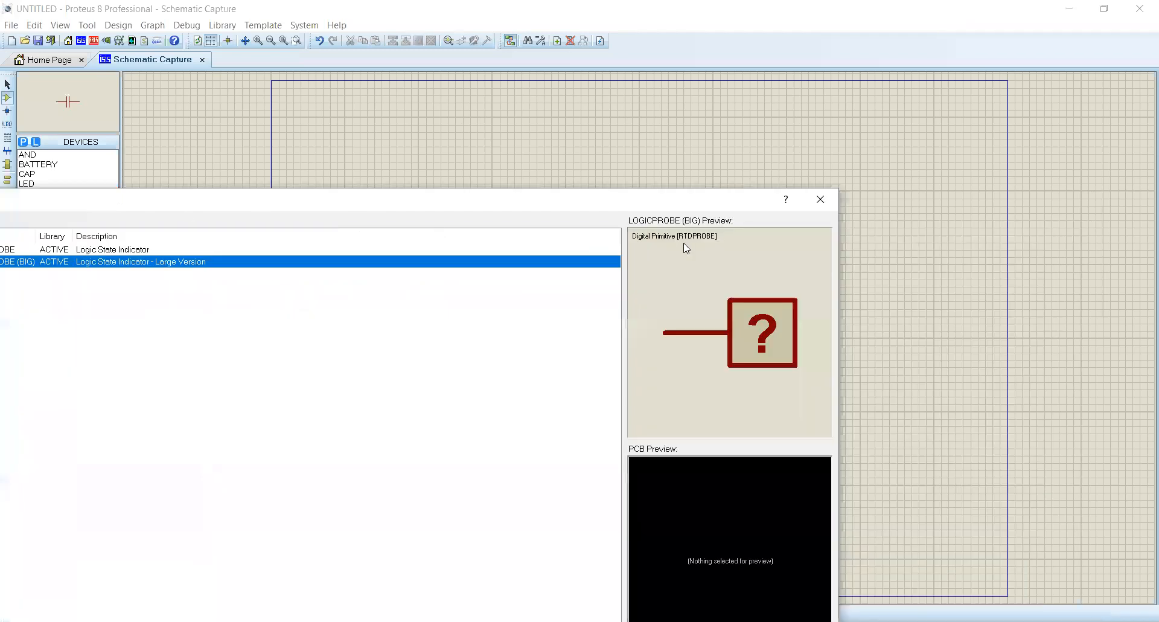
left_click(822, 199)
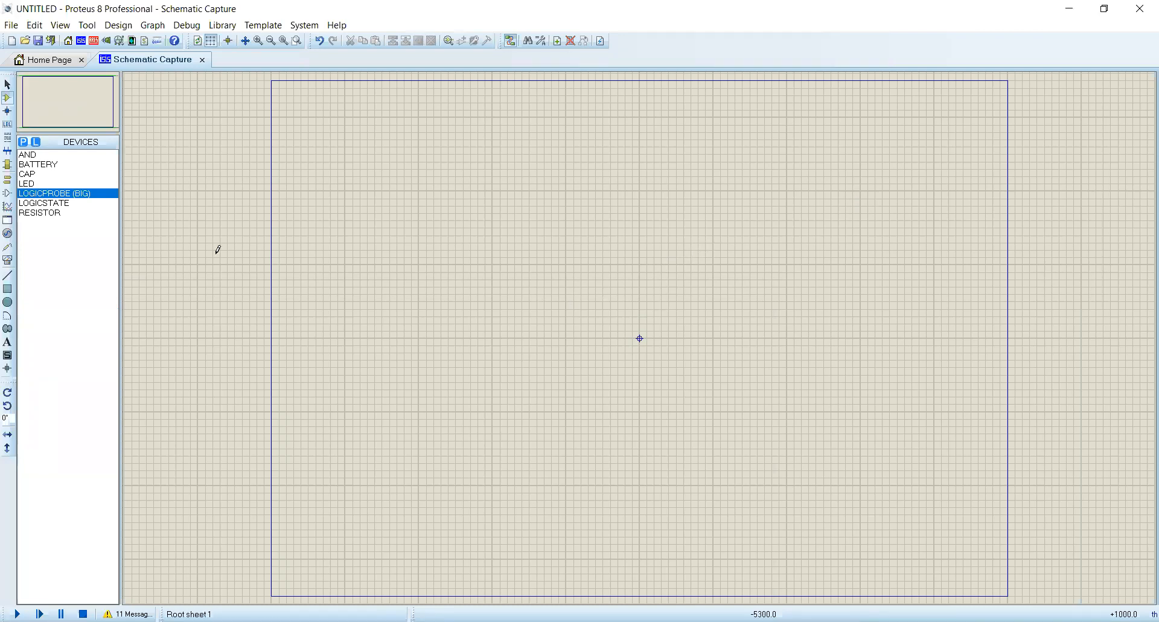
left_click(87, 285)
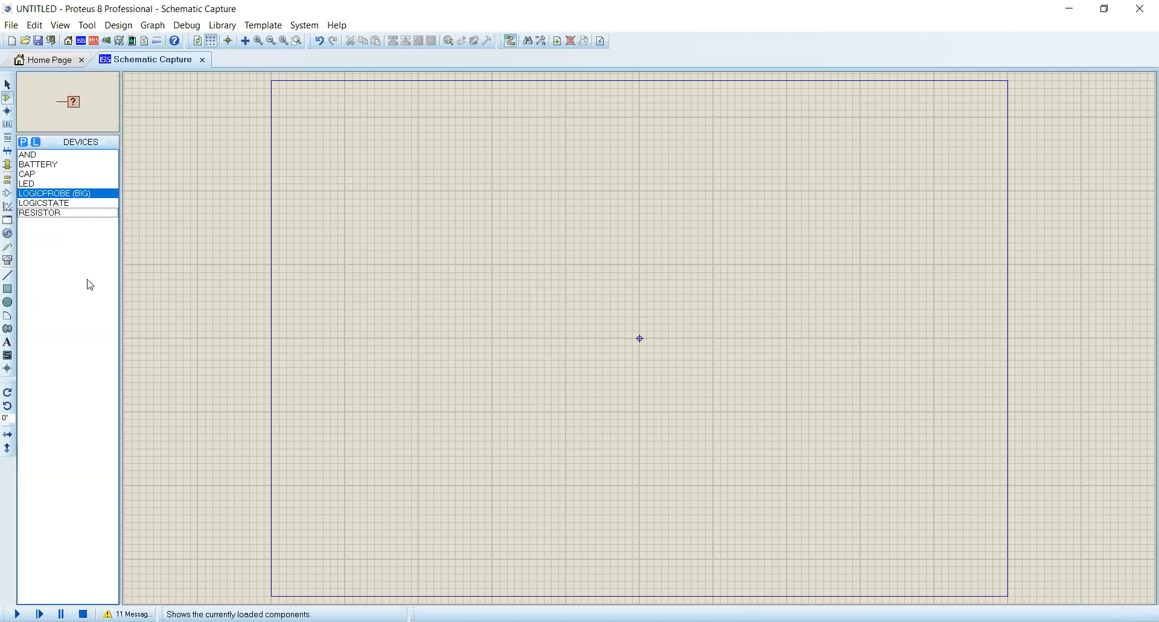
Place a BATTERY in the upper-left part of the sheet and set its value to 5V.
left_click(66, 206)
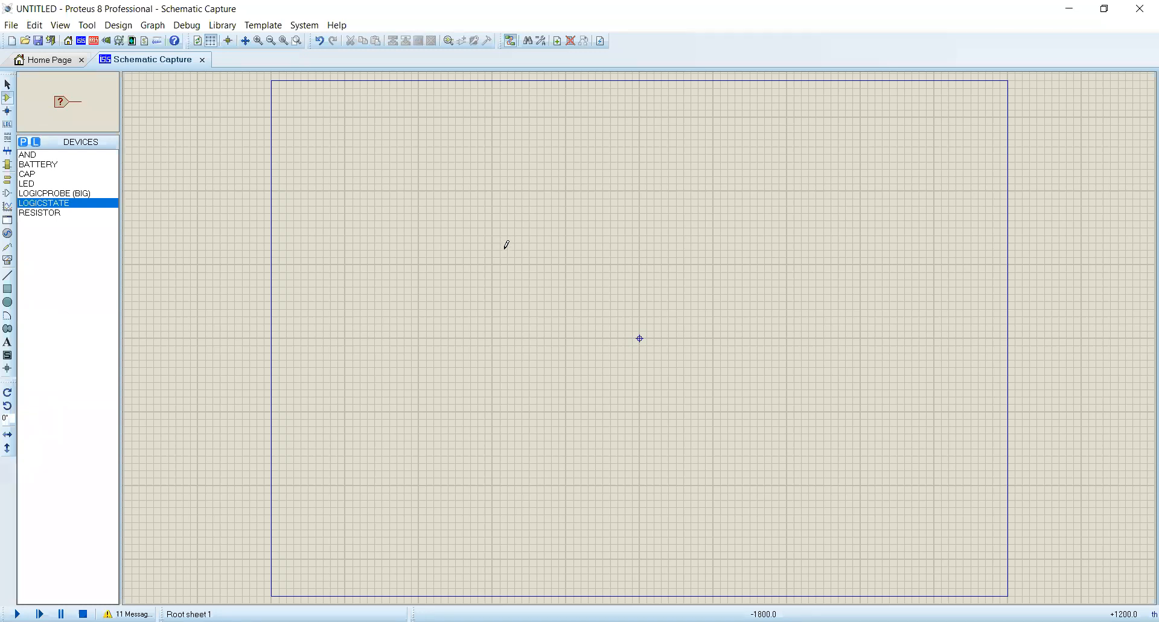
left_click(54, 168)
left_click(390, 218)
left_click(389, 223)
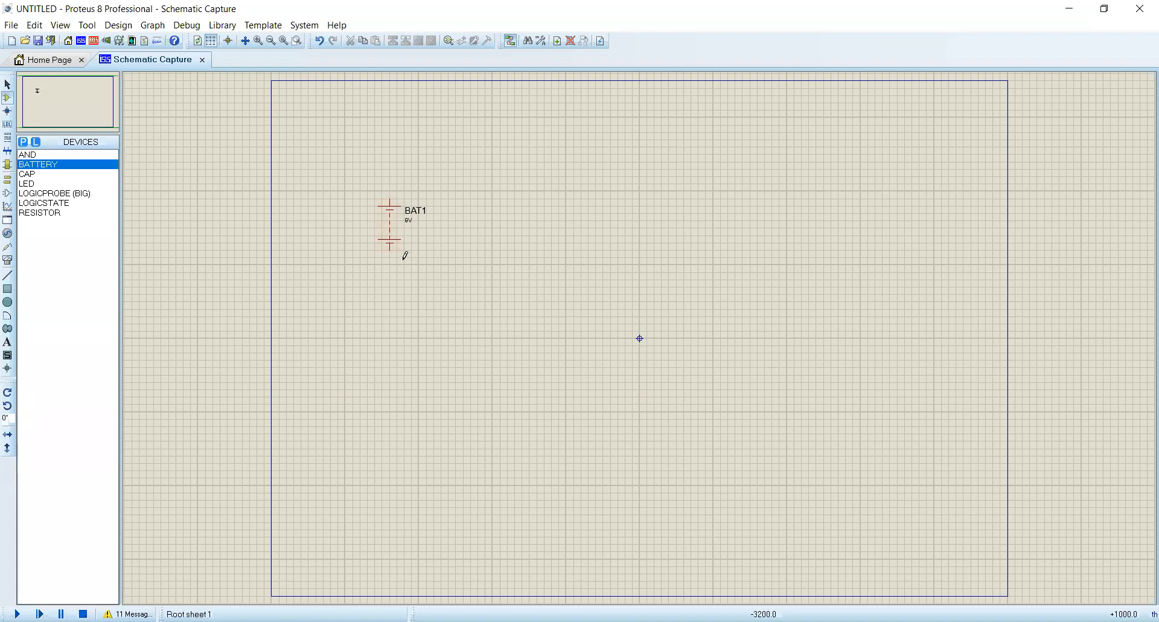
double_click(408, 220)
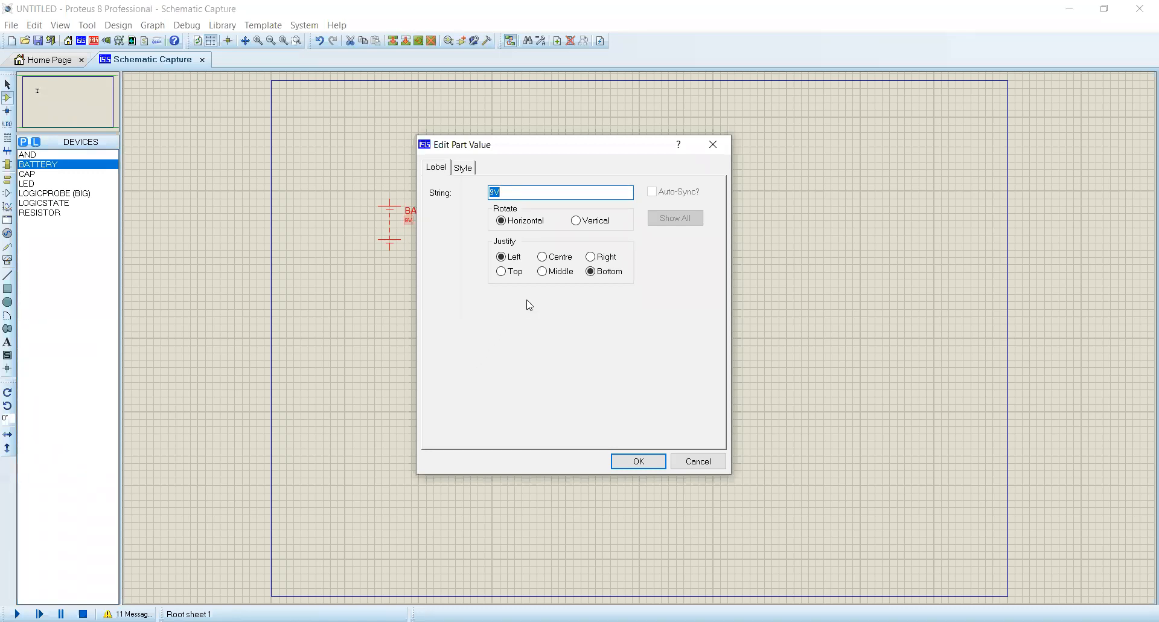
type("5V")
key("Return")
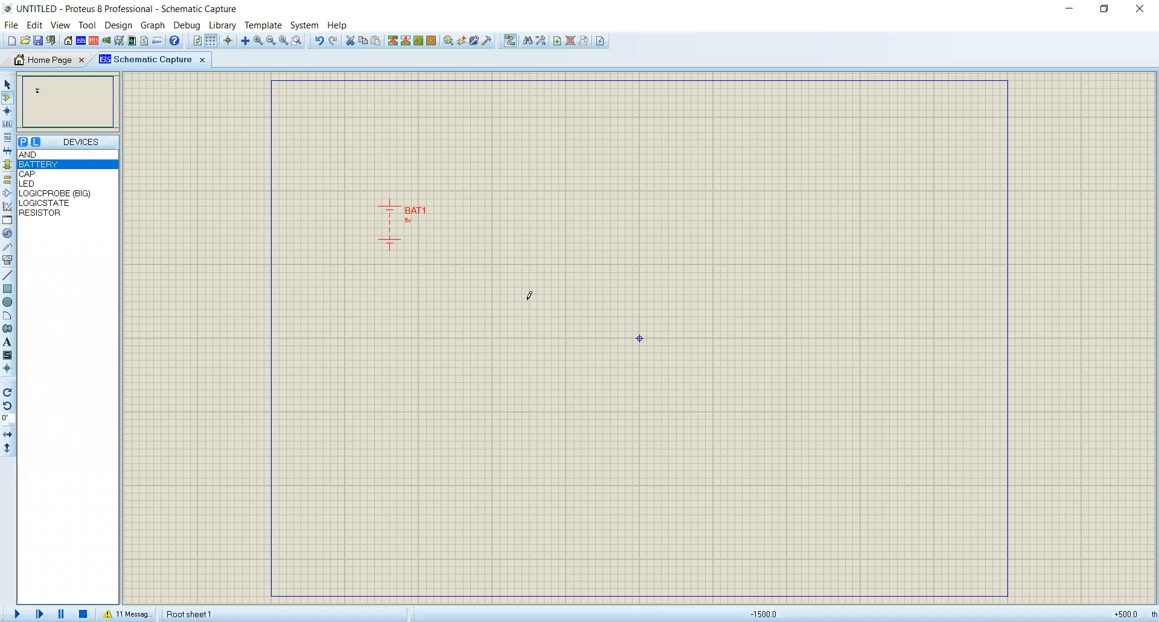
Place an AND gate on the sheet to the right of the battery.
left_click(28, 154)
left_click(559, 225)
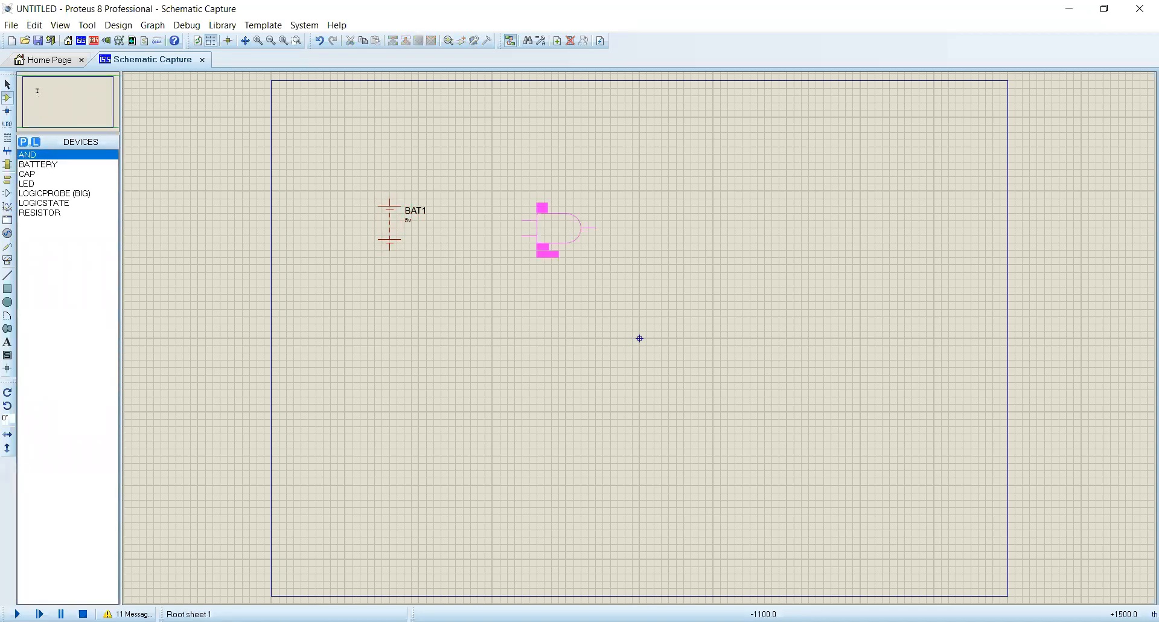
left_click(566, 222)
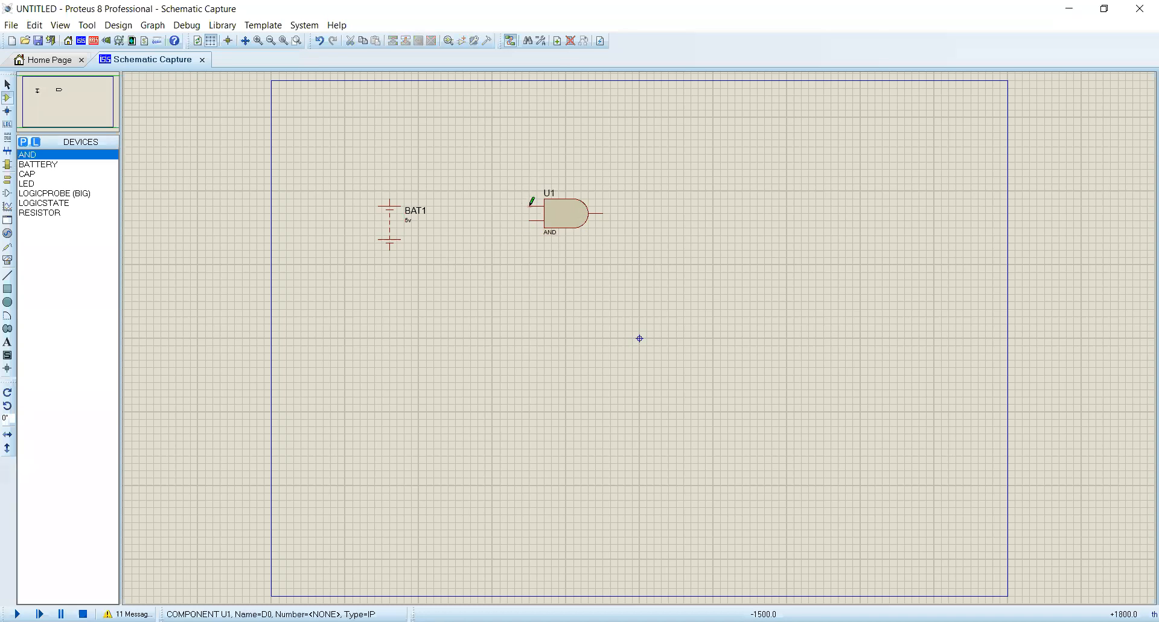
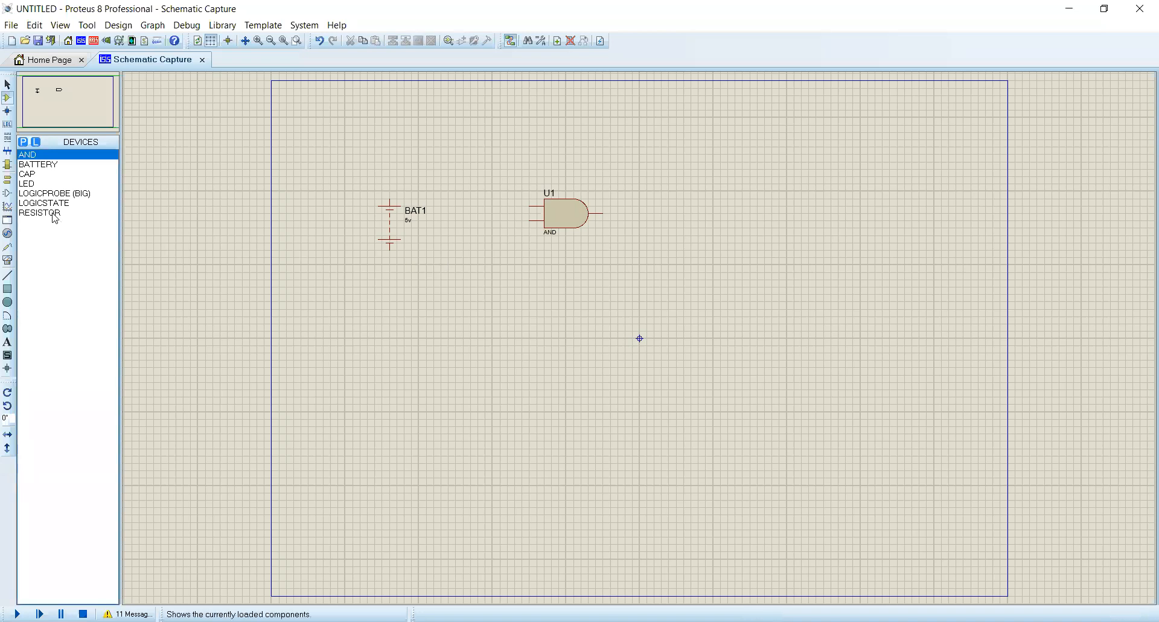
Place a LOGICSTATE source on the sheet above the battery.
left_click(54, 194)
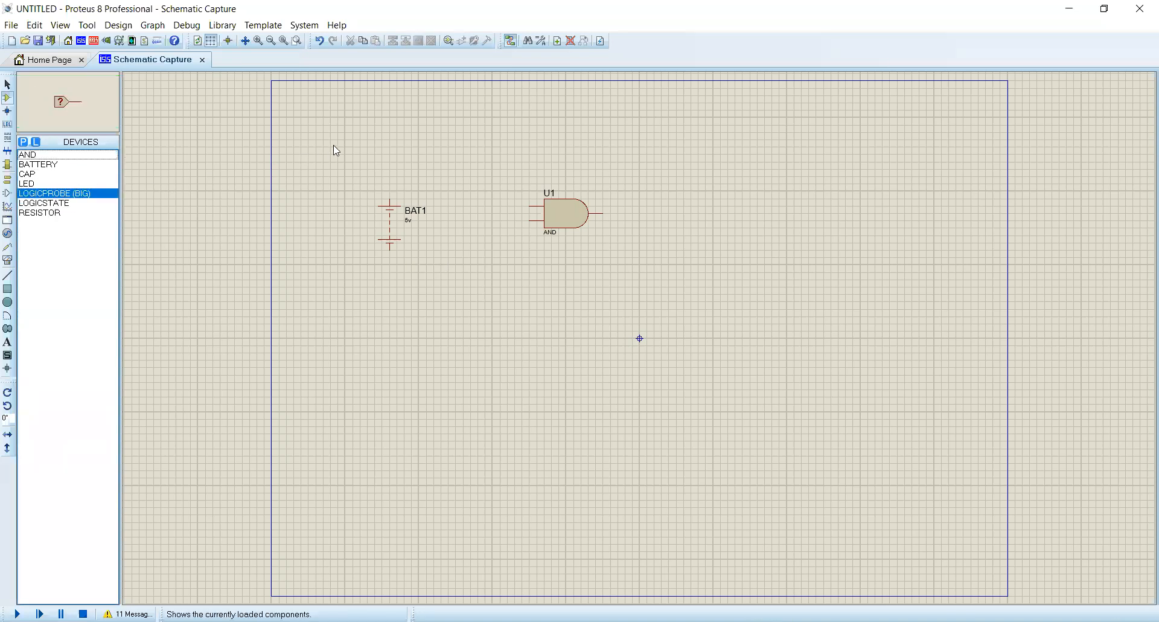
left_click(54, 204)
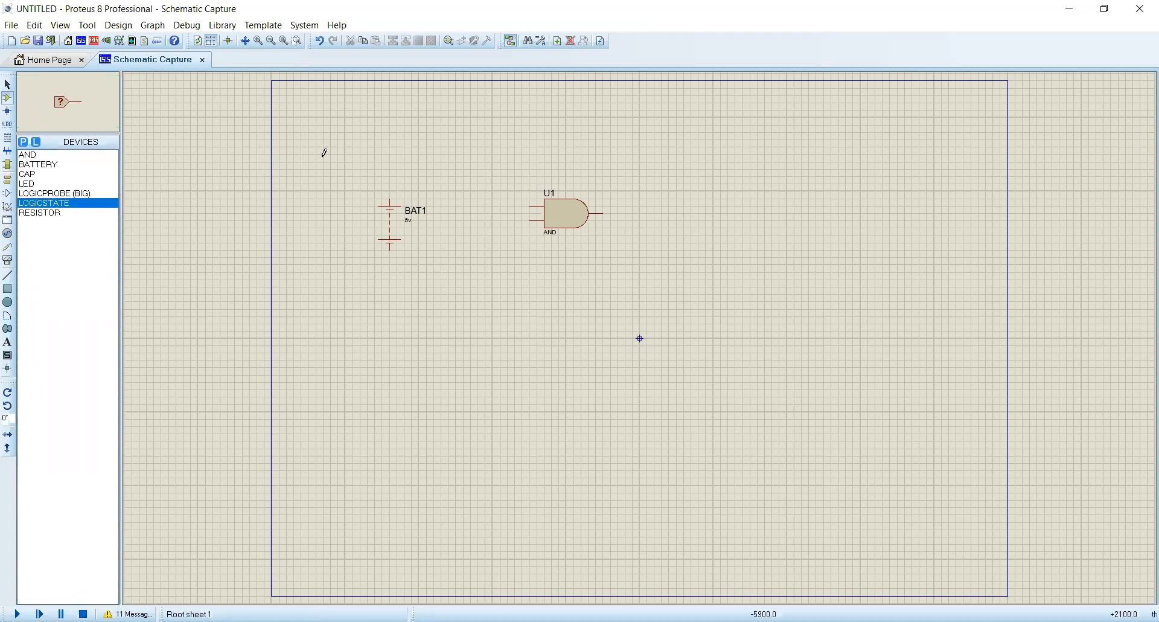
left_click(393, 139)
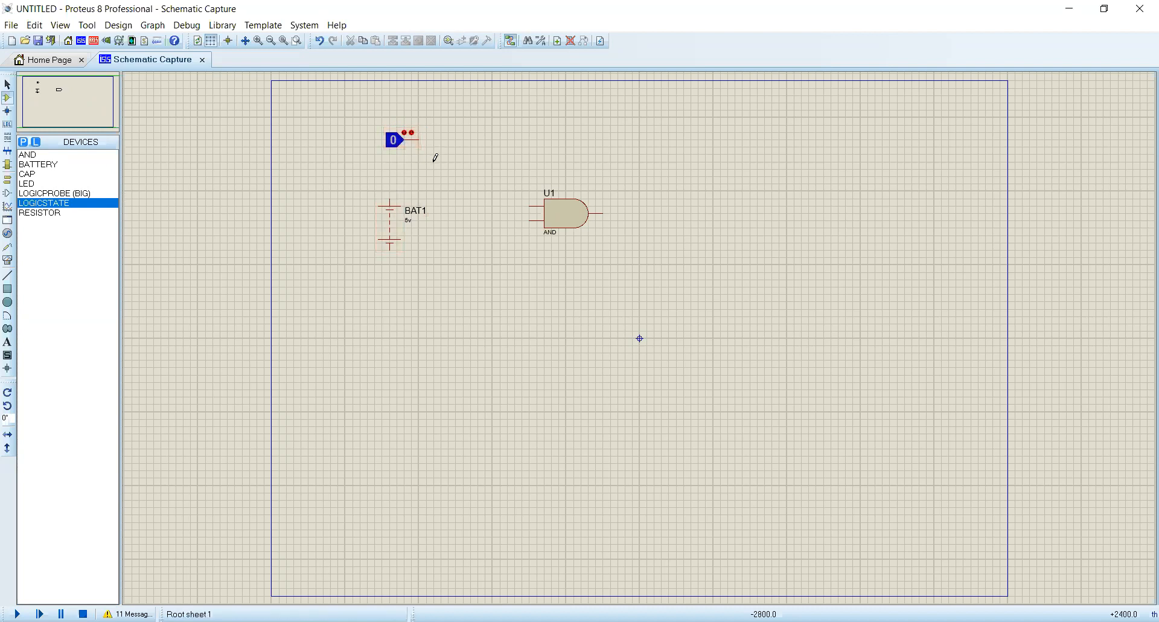
left_click(393, 150)
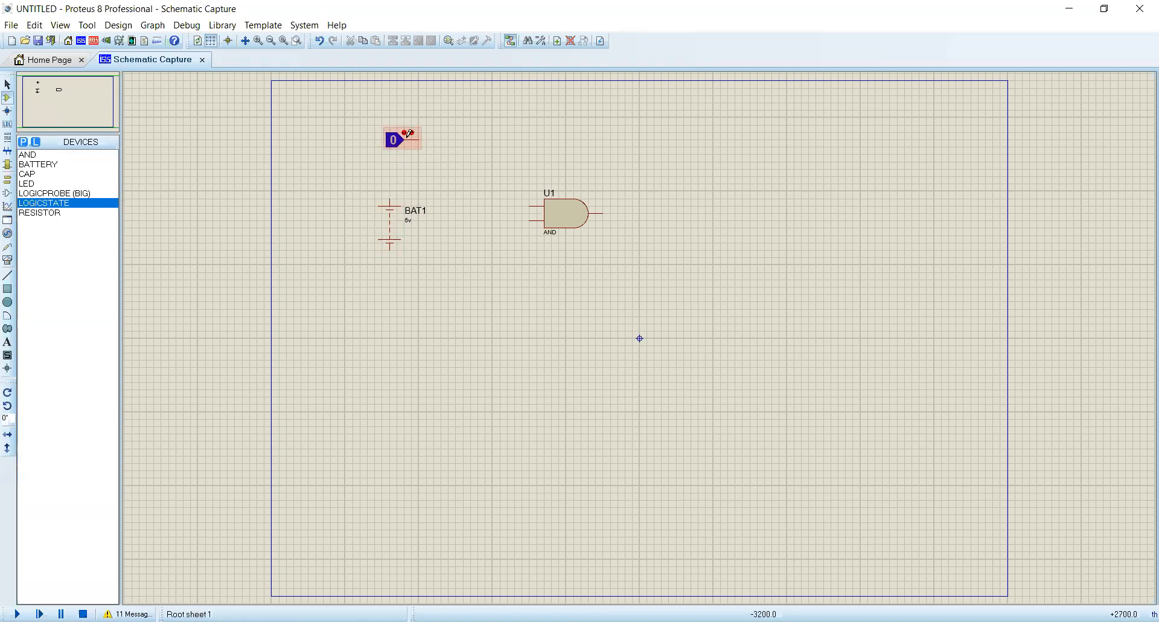
left_click(8, 85)
left_click(395, 145)
left_click(397, 144)
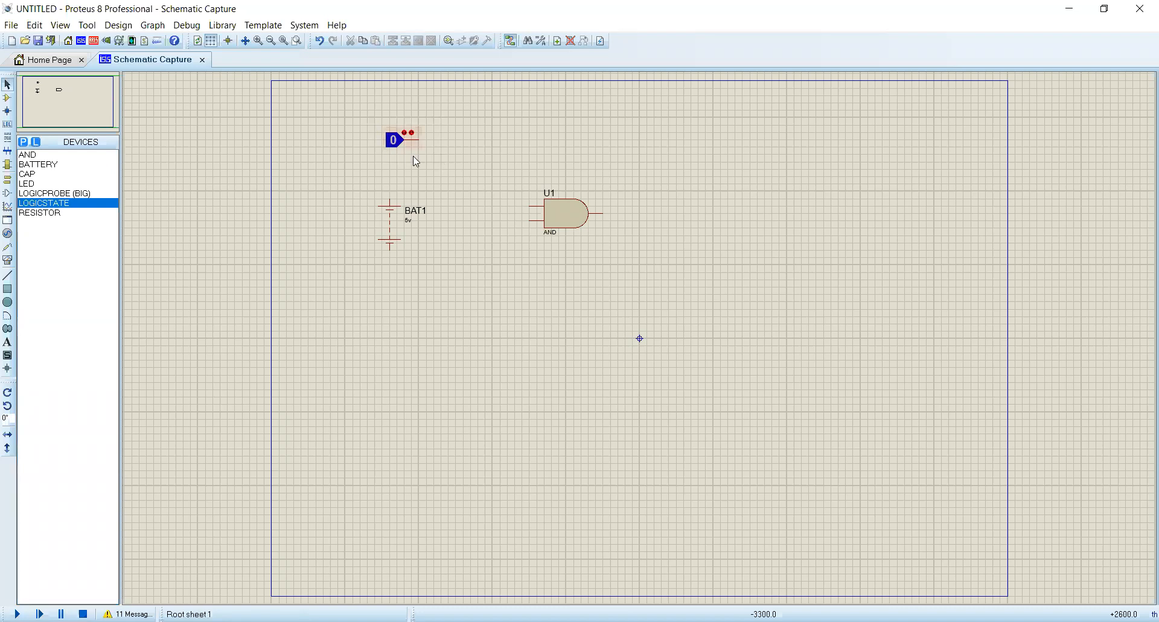
Try copying the logic state, and position it between the battery and the AND gate, level with the gate's upper input.
left_click_drag(441, 154, 361, 104)
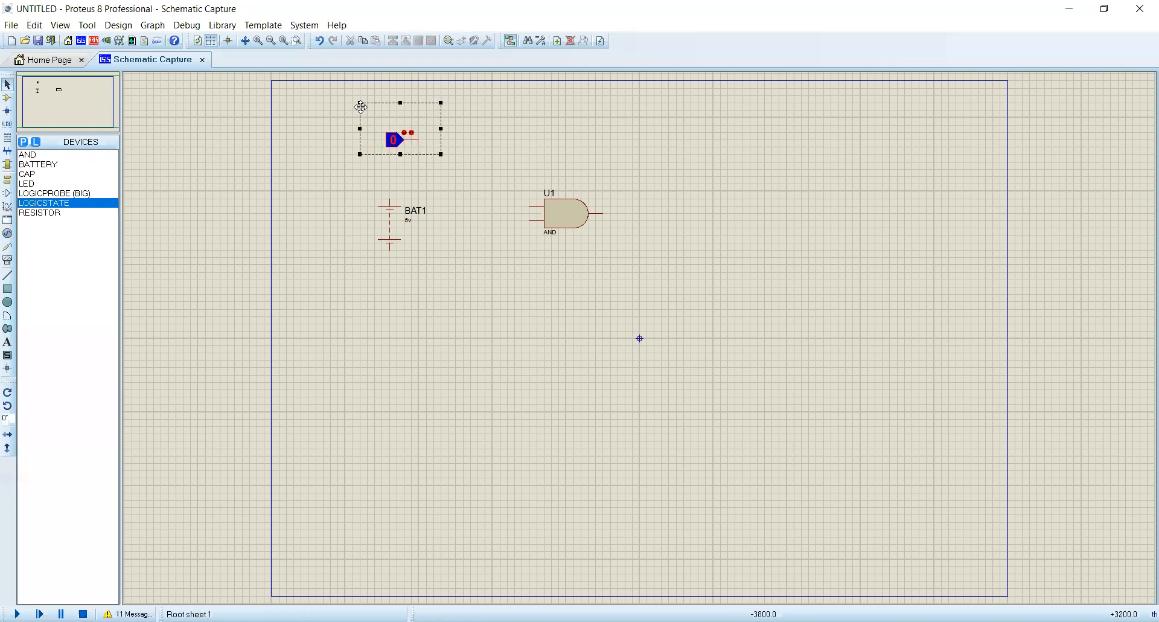
key("ctrl+c")
key("ctrl+v")
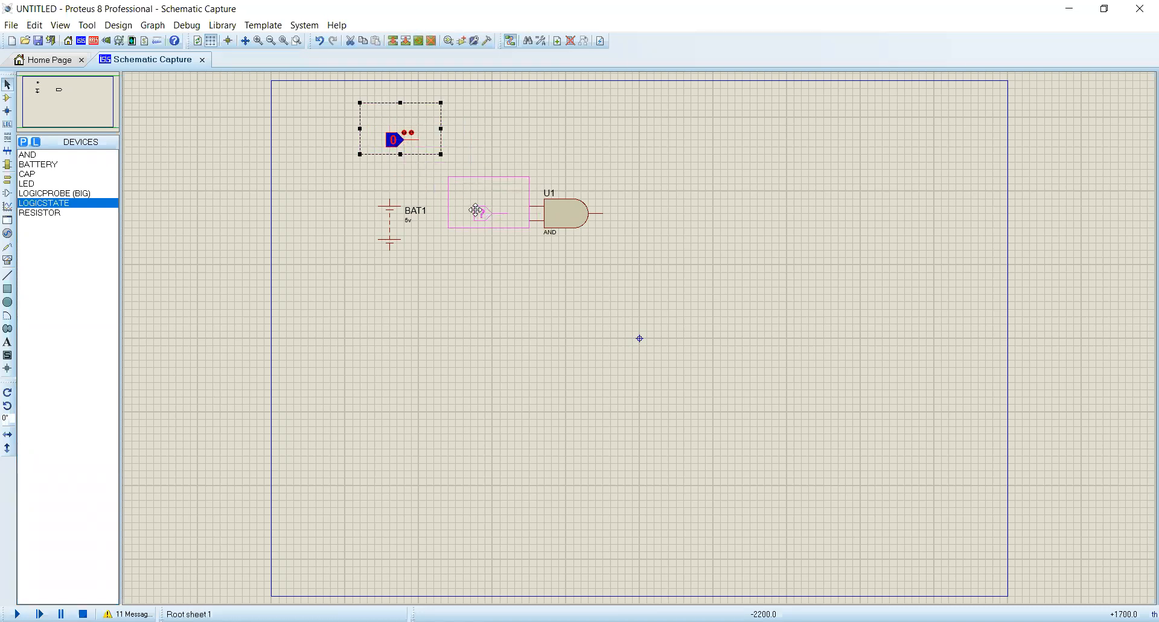
left_click(476, 210)
left_click(511, 278)
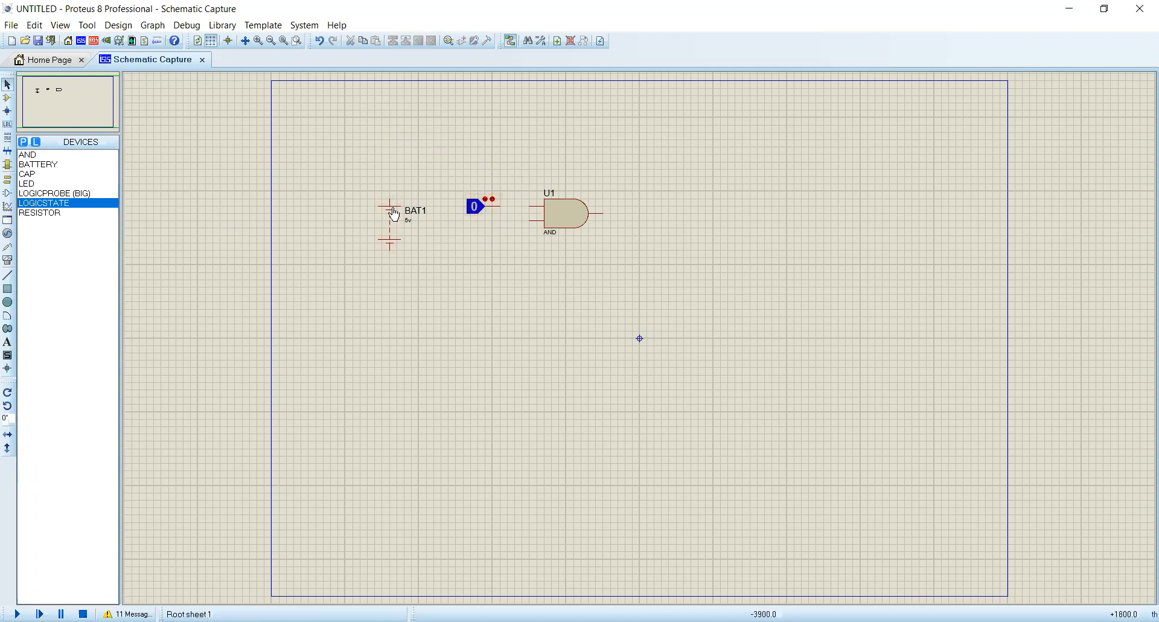
Place a second LOGICSTATE directly below the first and wire both to the AND gate's two inputs.
left_click(64, 203)
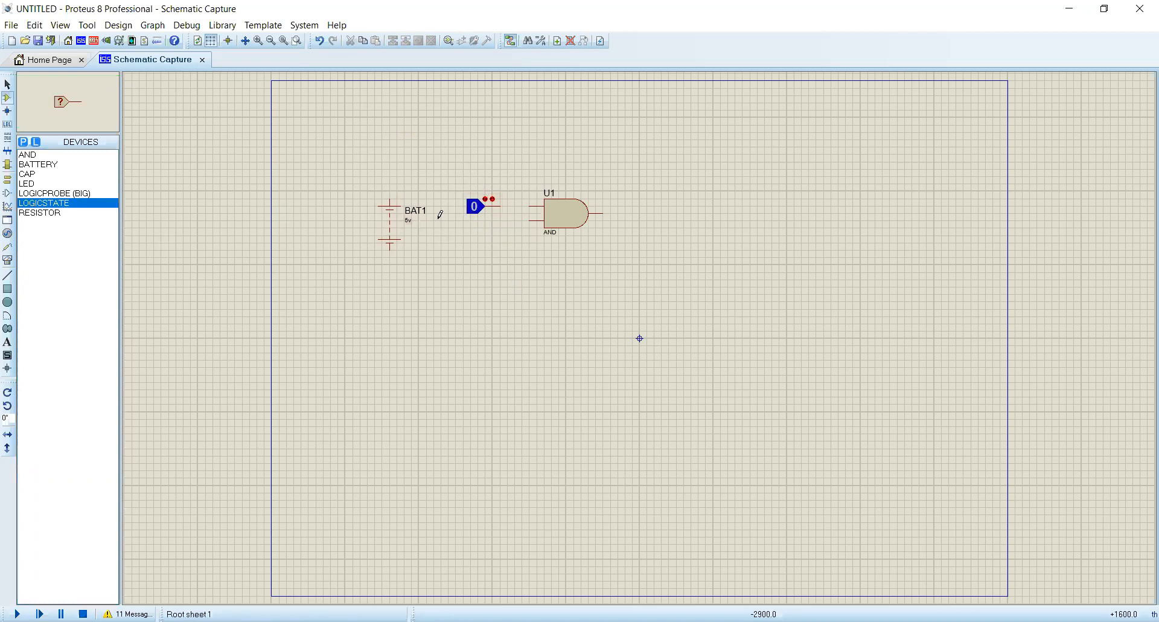
left_click(474, 221)
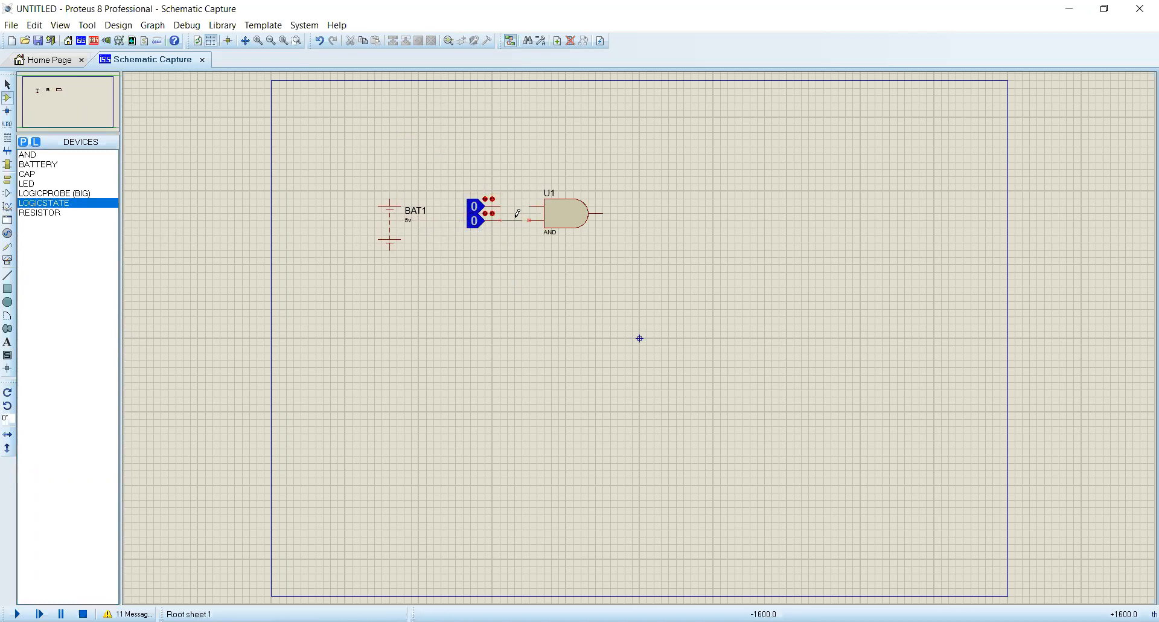
left_click(496, 221)
left_click(531, 221)
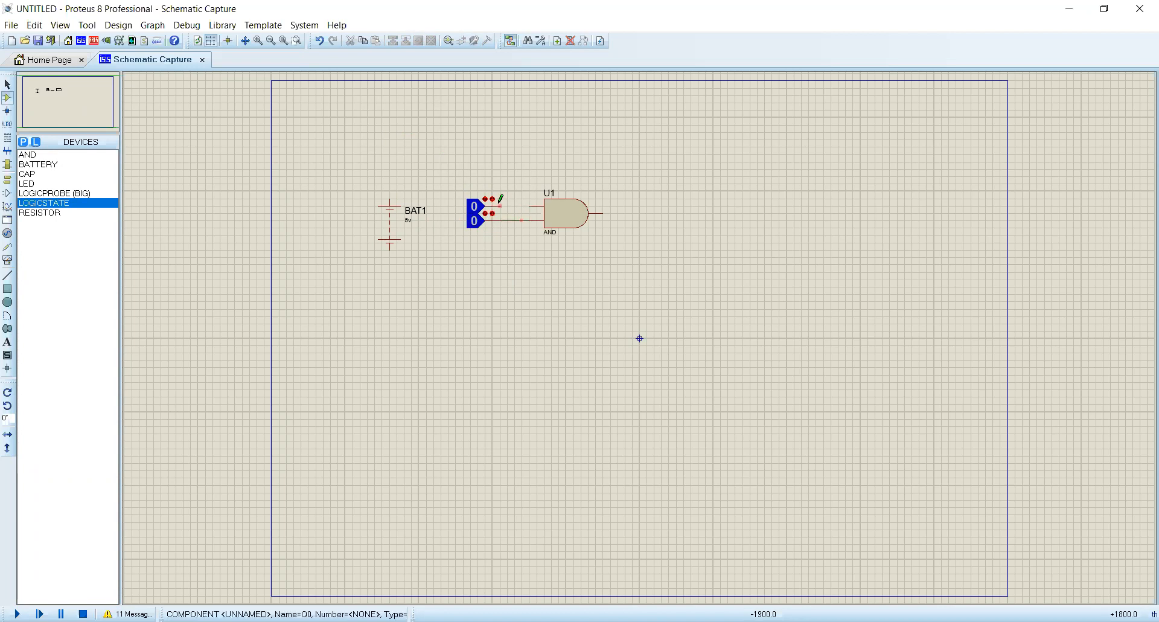
left_click(495, 206)
left_click(531, 206)
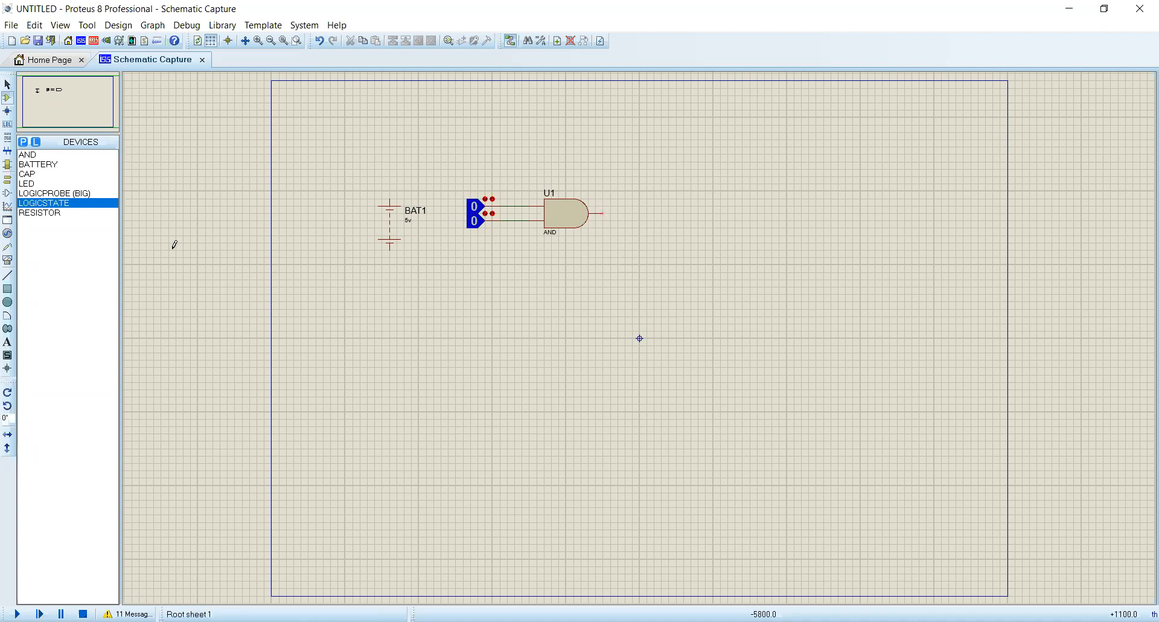
Place a GROUND terminal below and to the right of the AND gate.
left_click(8, 179)
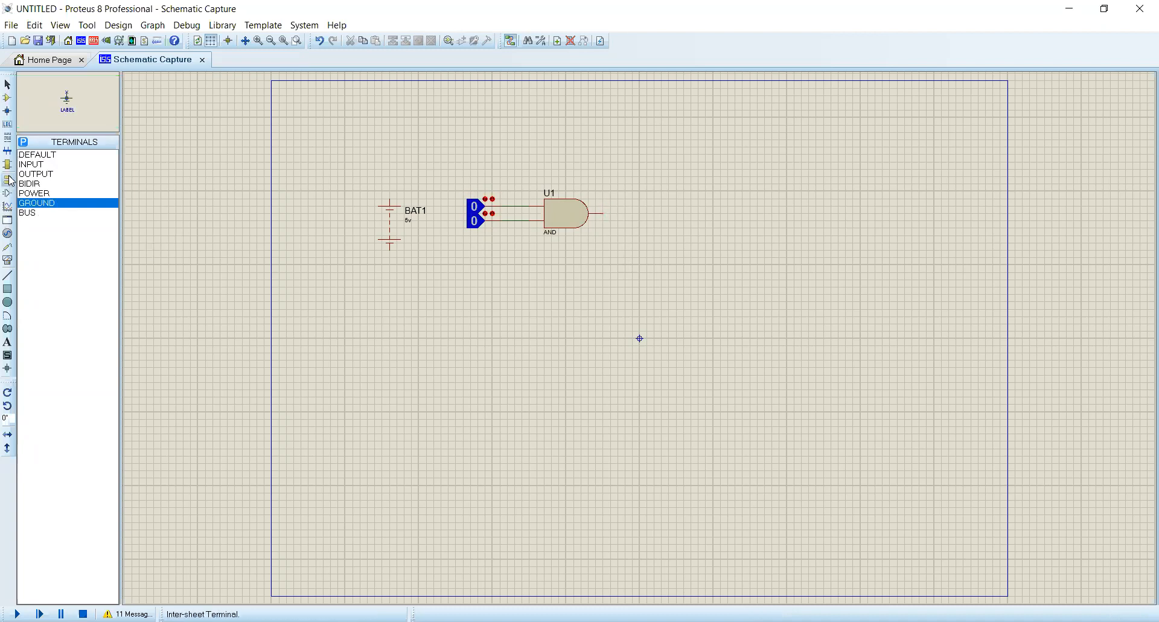
left_click(648, 268)
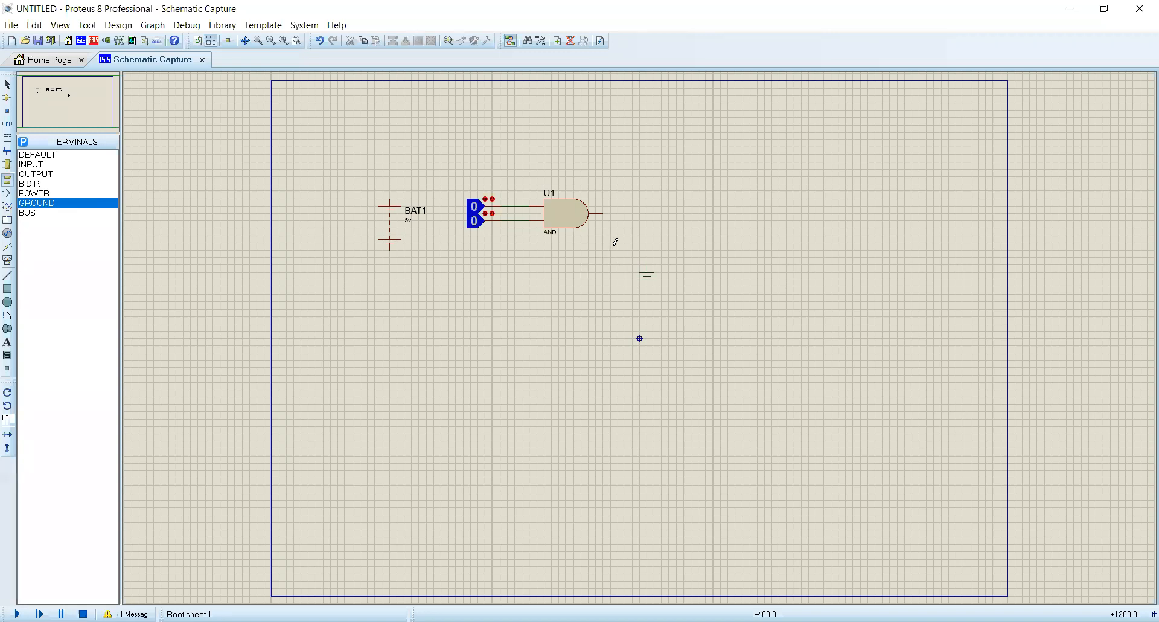
Delete the ground terminal and the battery from the sheet.
left_click(7, 85)
left_click_drag(610, 295, 680, 255)
key("Delete")
left_click_drag(358, 285, 440, 170)
key("Delete")
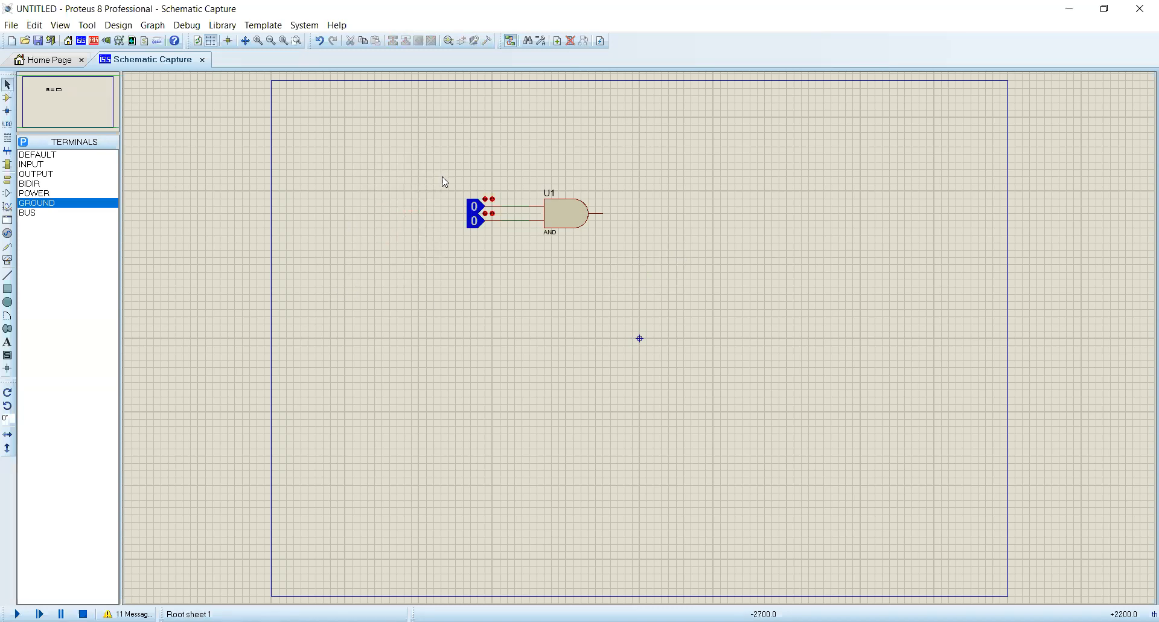